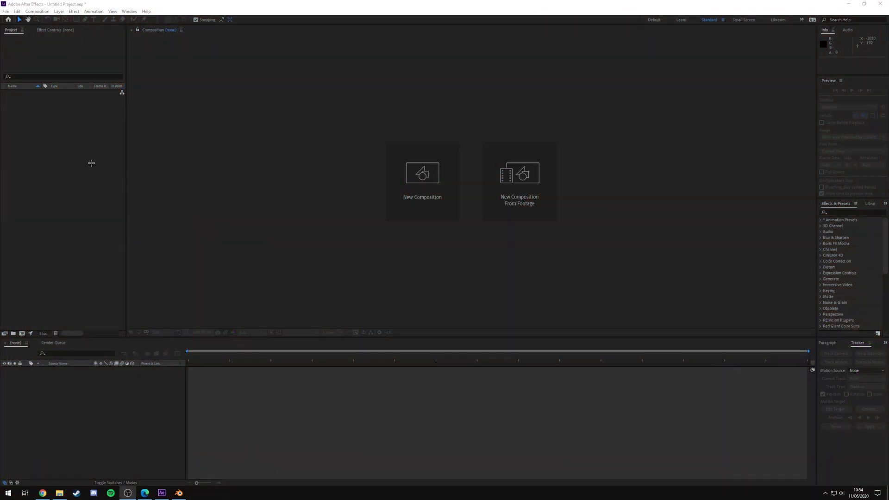
Create a new 1920 × 1080 px composition at 60 frames per second with a 30-second duration.
click(428, 185)
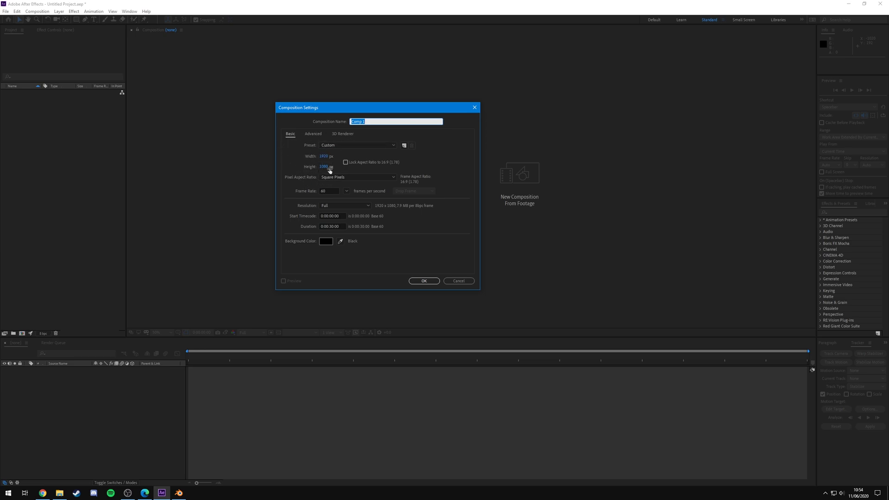
click(423, 281)
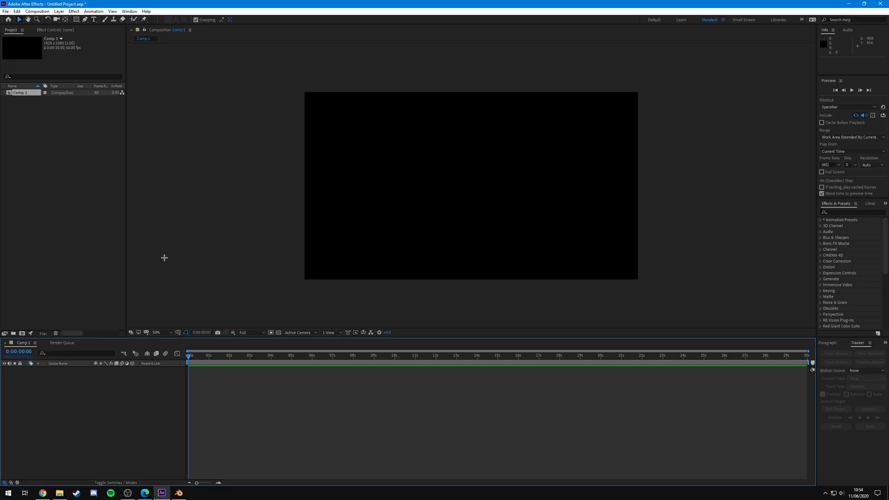
Switch to the Ascend folder in File Explorer and rename the clip Ascend (15).mp4 to Ascend.mp4.
click(59, 492)
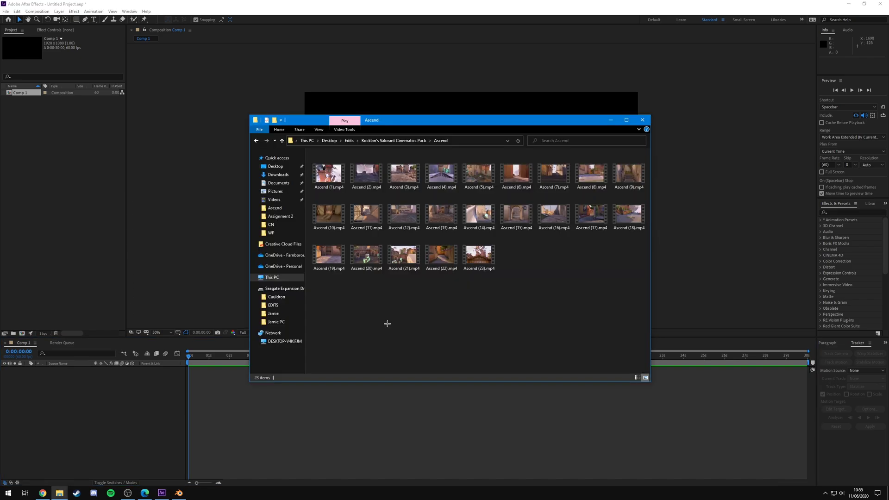
click(516, 214)
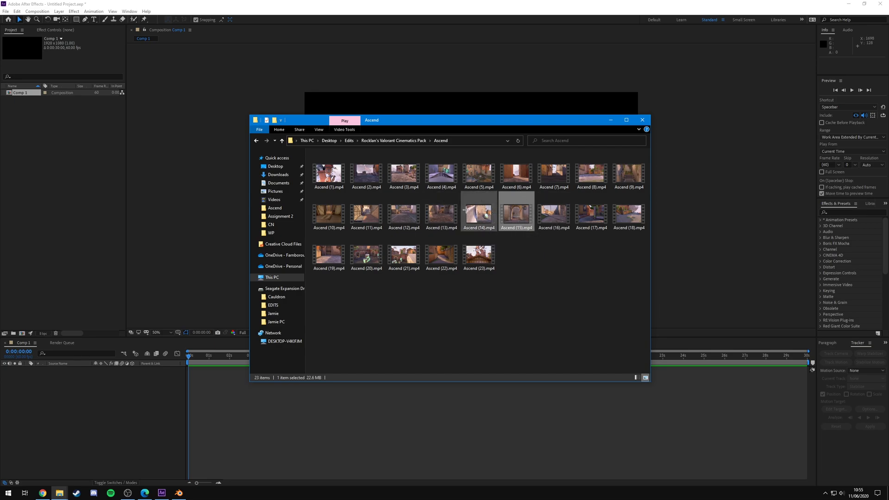
key(F2)
key(BackSpace)
key(BackSpace)
key(BackSpace)
key(BackSpace)
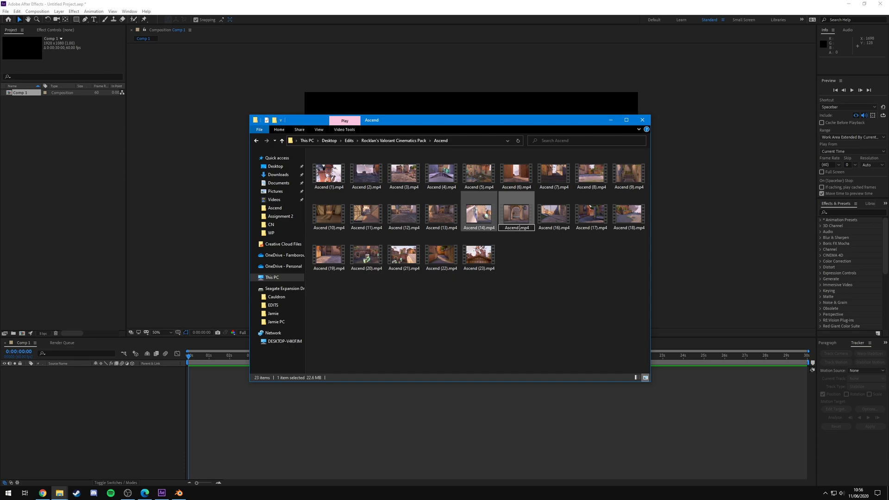
key(Return)
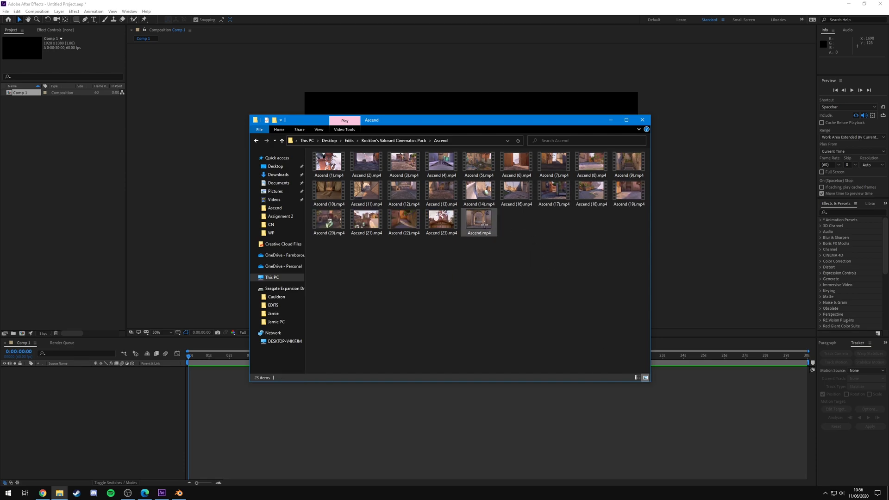
Import Ascend.mp4 into the After Effects project and add it as a layer in Comp 1.
drag(481, 225, 43, 172)
drag(20, 92, 26, 390)
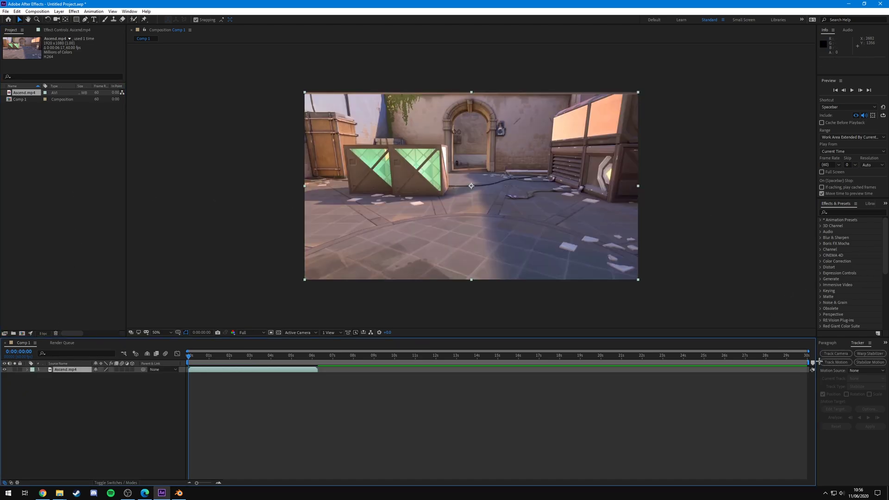
Run 3D camera tracking on the Ascend.mp4 layer.
click(129, 11)
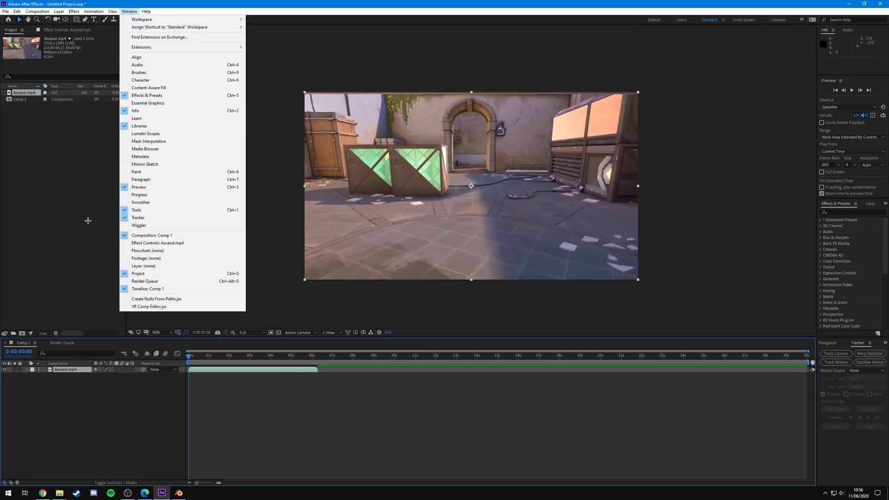
click(66, 220)
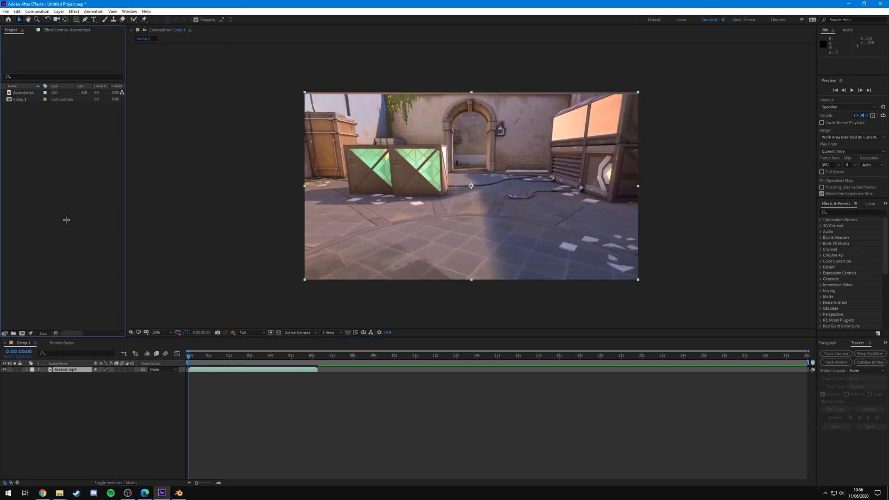
click(835, 354)
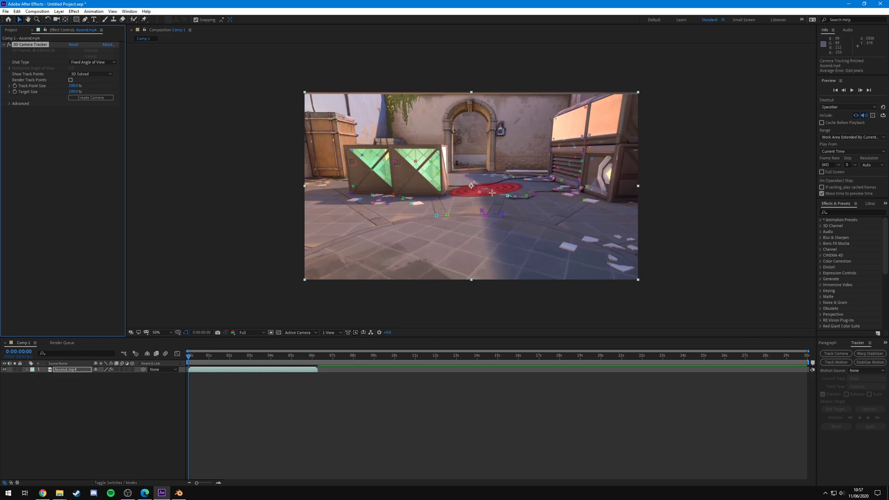
At 0:00:03:31, create a null and camera from the track points on the brick wall behind the archway.
click(195, 355)
drag(195, 356, 254, 357)
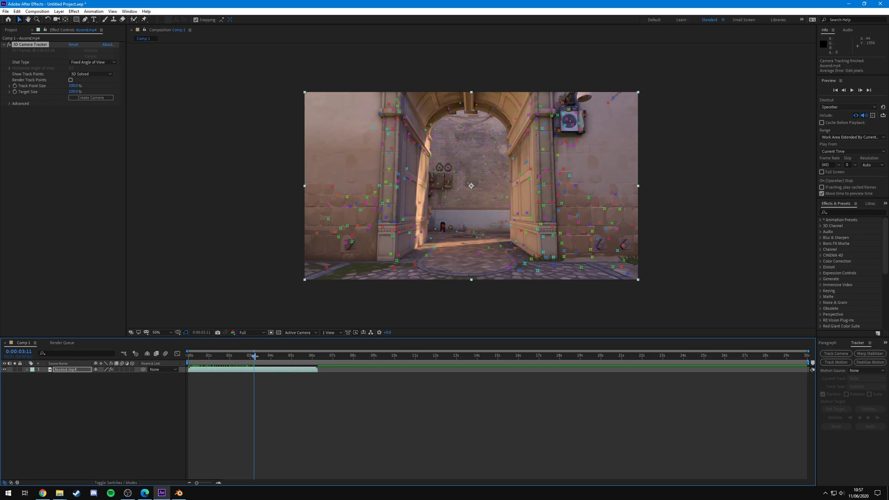
mouse_move(255, 356)
mouse_down()
mouse_move(281, 354)
mouse_move(228, 357)
mouse_move(287, 361)
mouse_move(260, 360)
mouse_up()
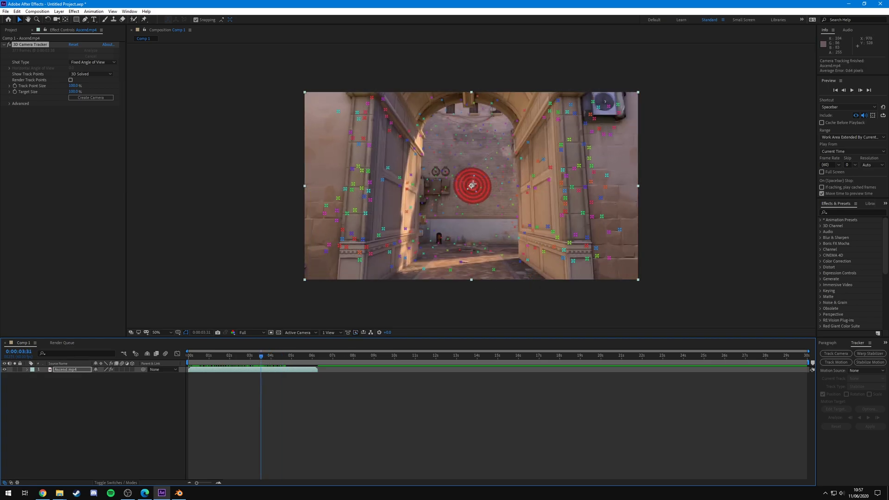
scroll(471, 185, up, 3)
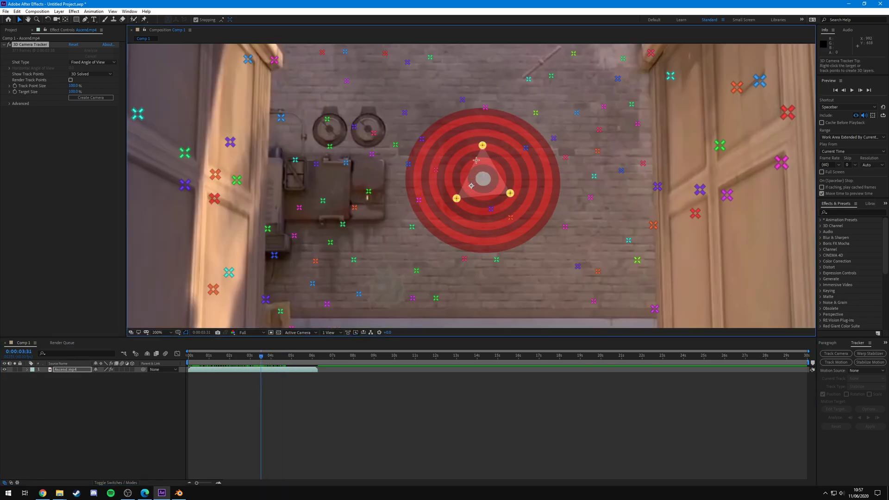
right_click(484, 176)
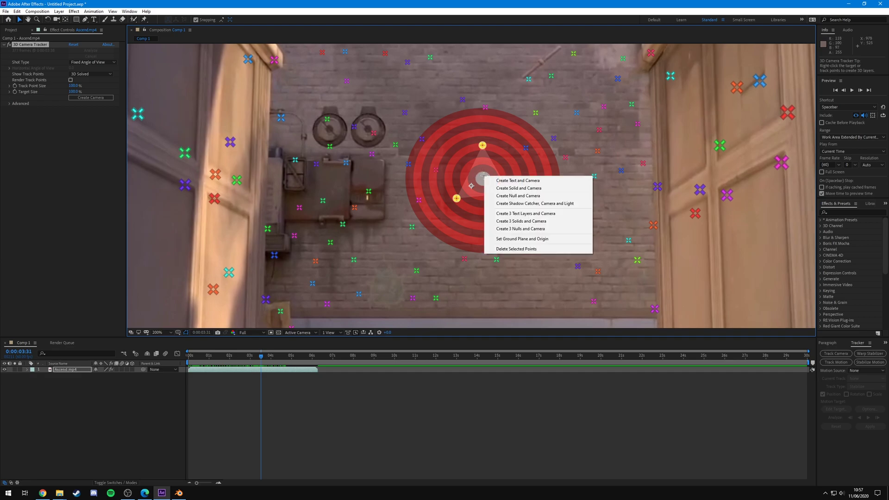
click(520, 196)
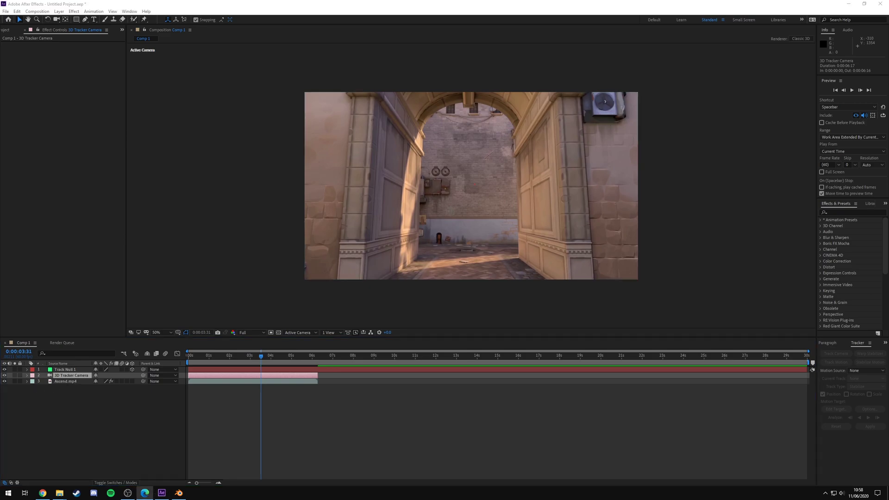
Locate the AE2Blender attachment on the Blender Artists page and extract ATOM_AE2Blender27_05302014.jsx from its downloaded zip into Downloads.
scroll(195, 274, down, 6)
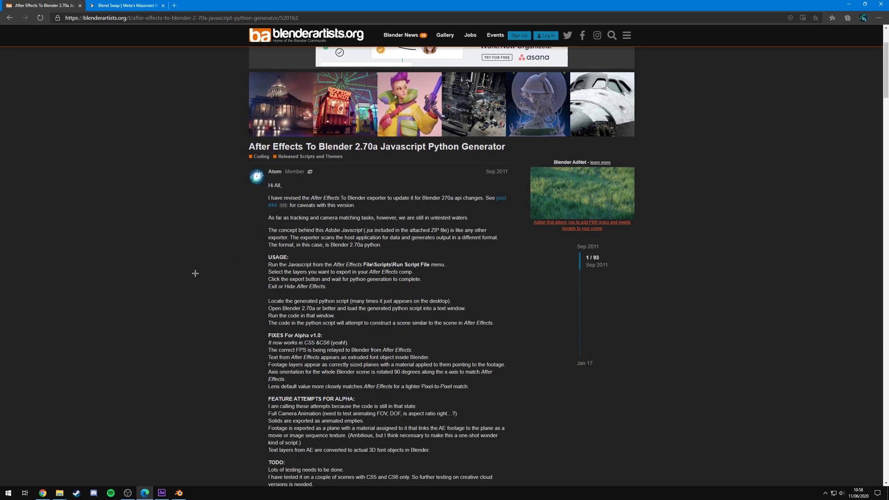
scroll(192, 270, down, 3)
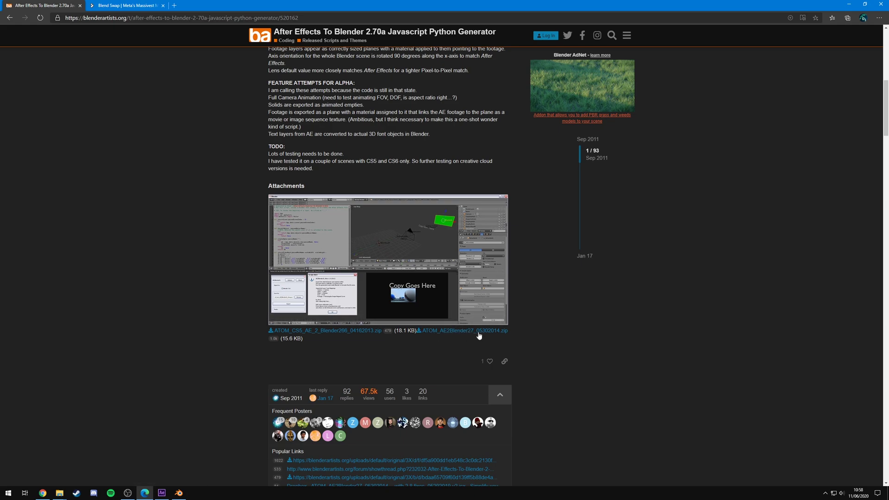
click(145, 493)
mouse_move(71, 486)
click(31, 463)
click(360, 176)
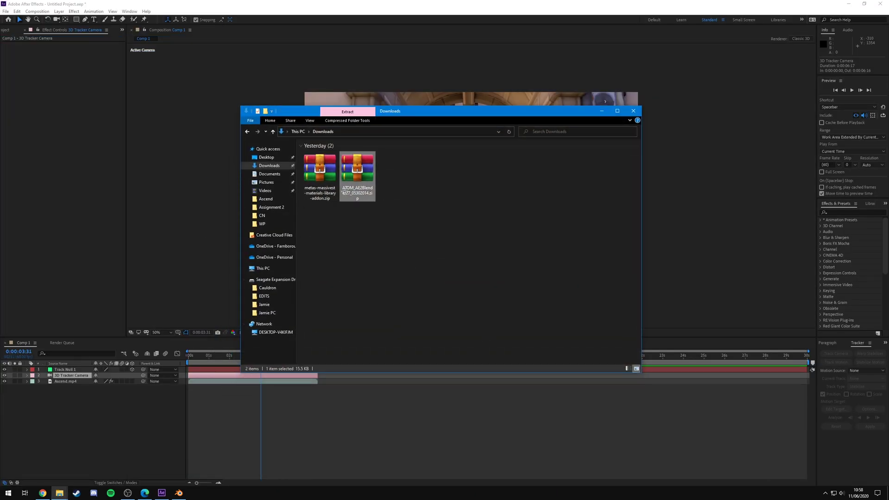
double_click(359, 177)
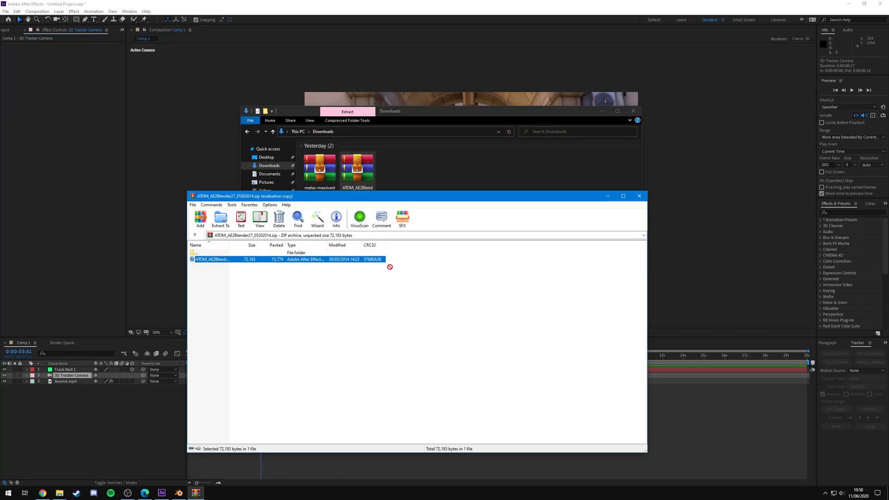
click(495, 187)
click(542, 412)
click(640, 195)
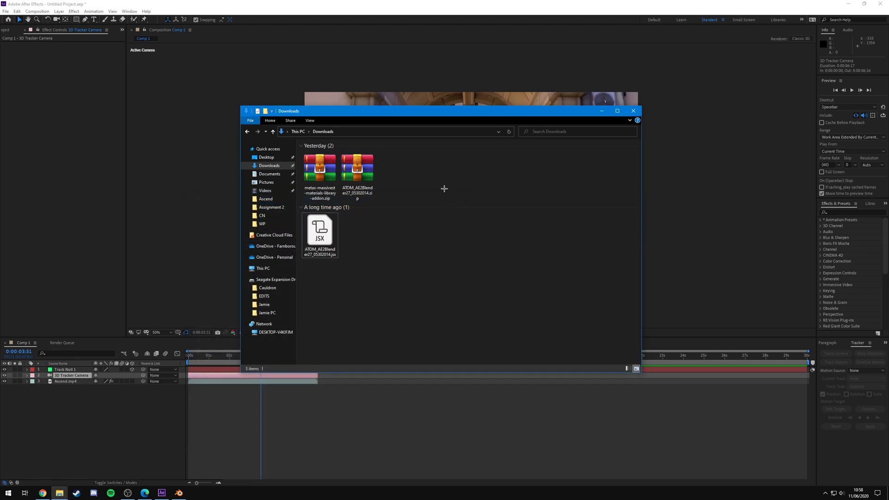
click(601, 111)
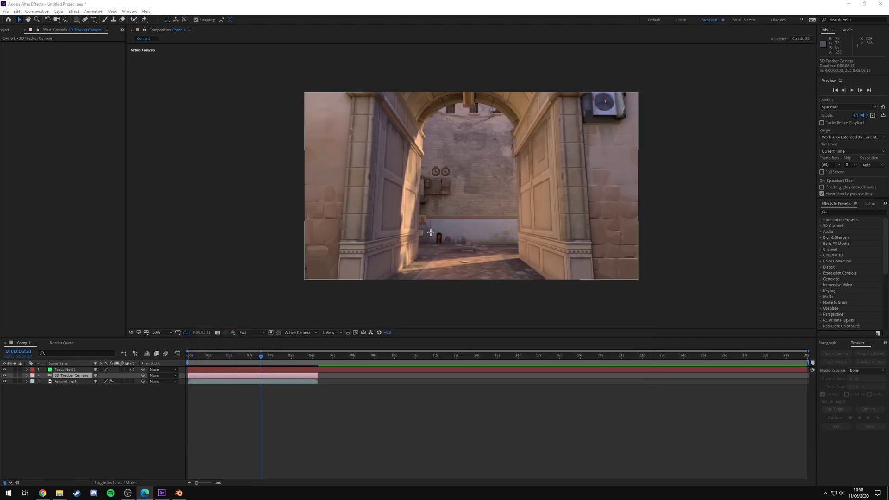
click(6, 10)
mouse_move(68, 200)
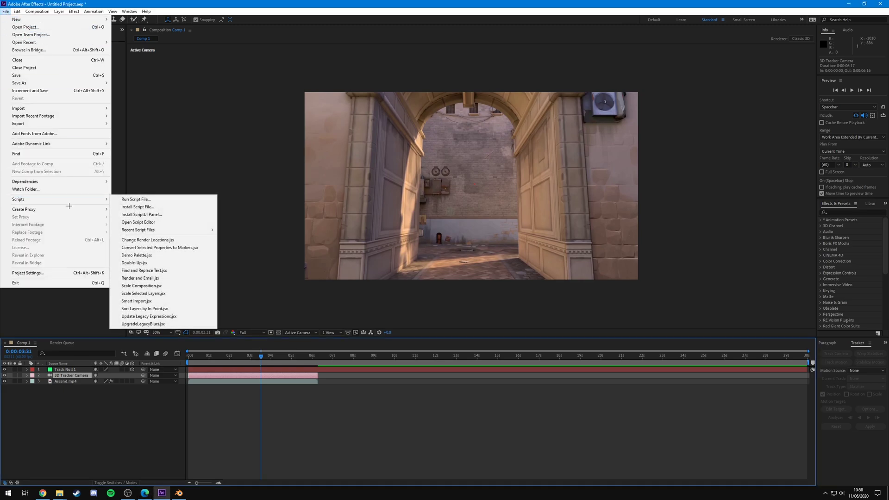
click(136, 199)
click(217, 122)
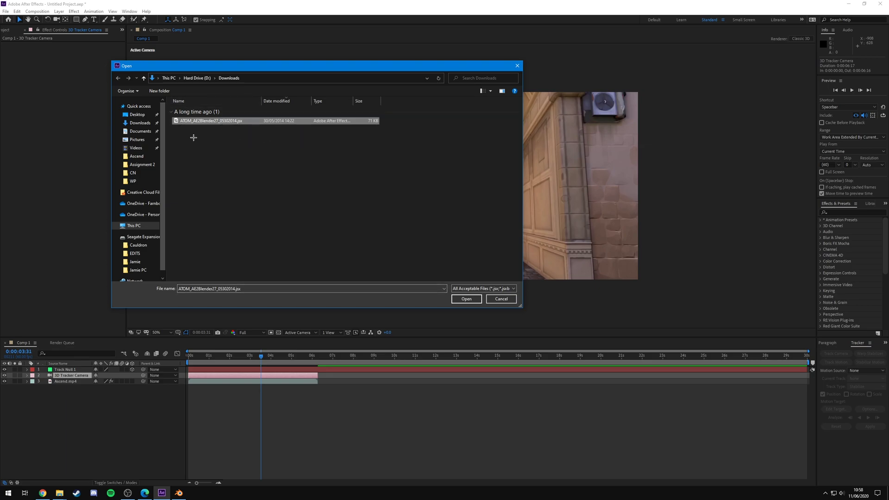
click(501, 298)
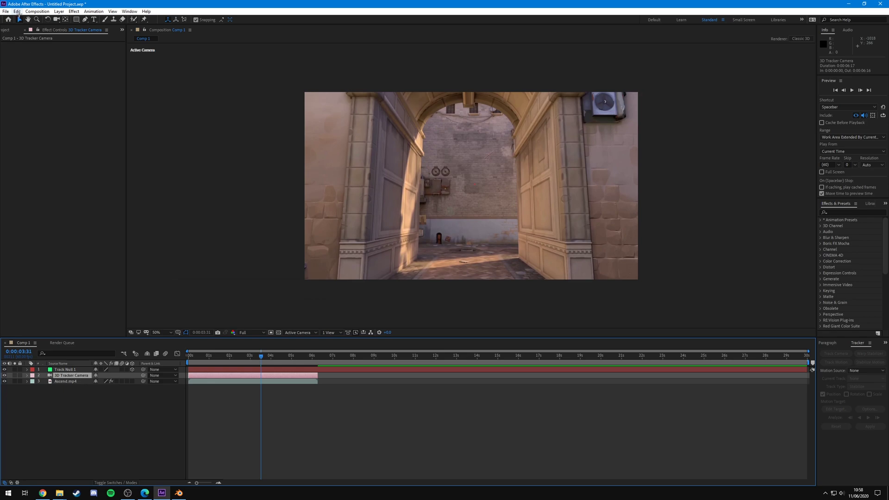
Check in the Scripting & Expressions preferences whether scripts are allowed to write files and access the network.
click(17, 11)
mouse_move(65, 204)
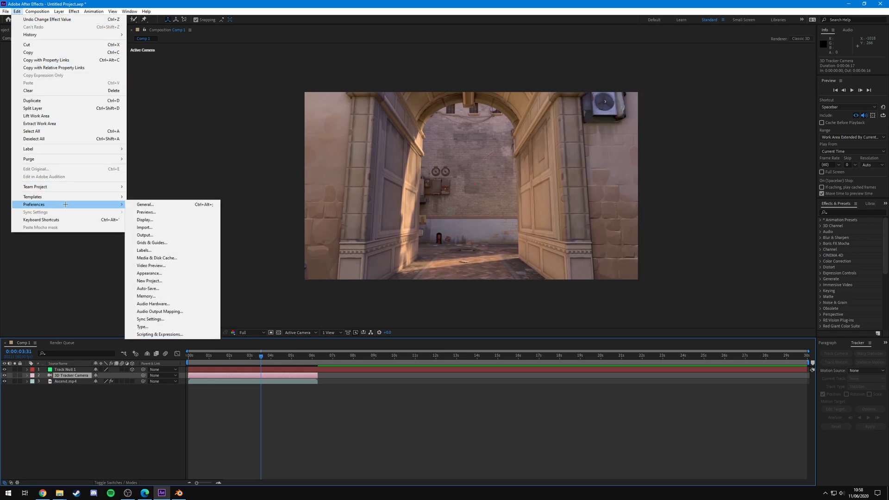
click(158, 334)
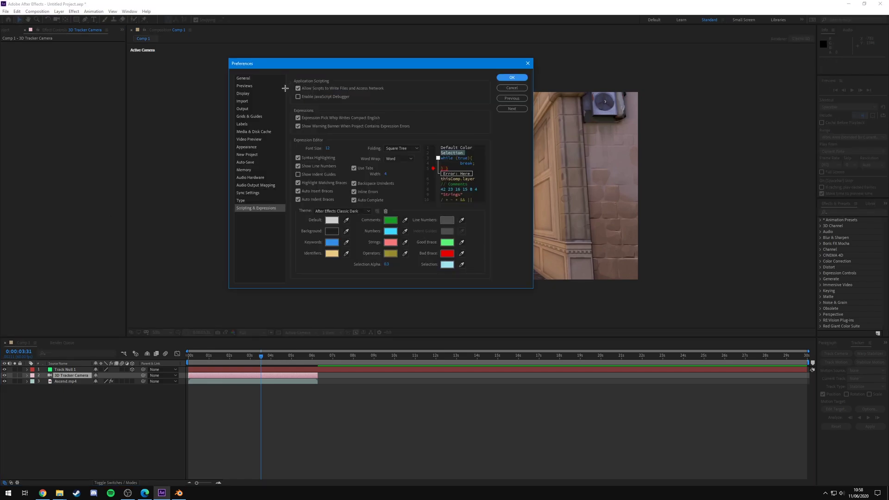
click(512, 77)
Run the script file ATOM_AE2Blender27_05302014.jsx from the Downloads folder.
click(6, 11)
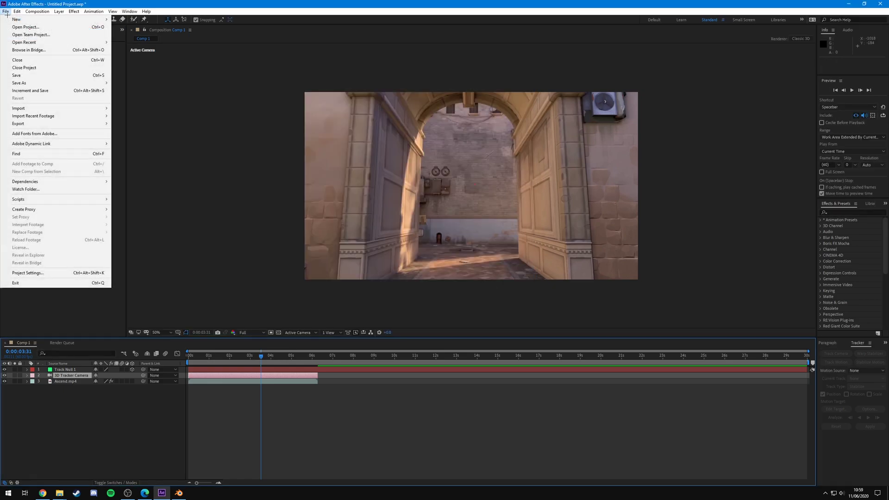
mouse_move(28, 199)
click(139, 199)
click(192, 120)
click(477, 298)
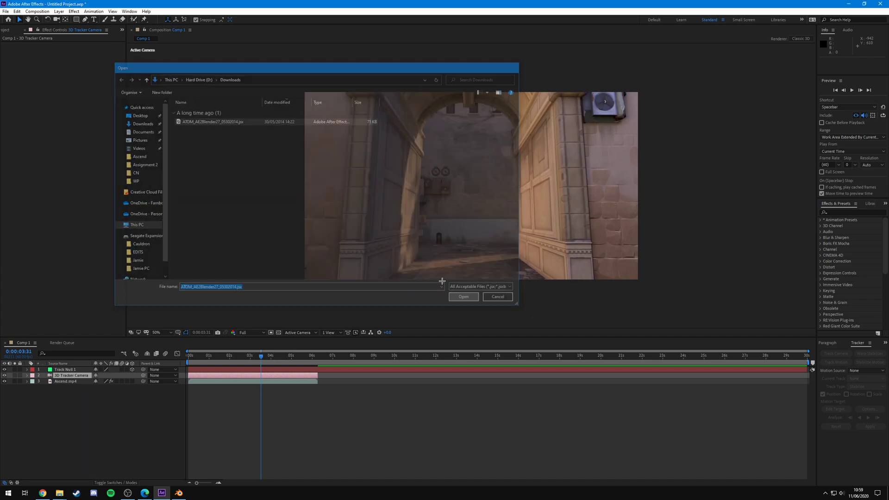
Name the AE 2 Blender output file tutorial.py and export it for Blender 27.
click(436, 253)
drag(436, 253, 405, 254)
text(tuto)
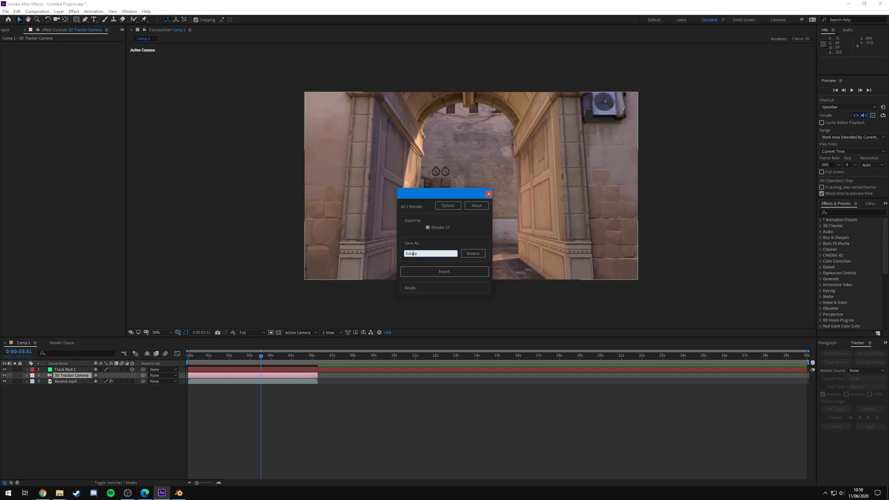
text(rial.)
double_click(419, 253)
click(425, 253)
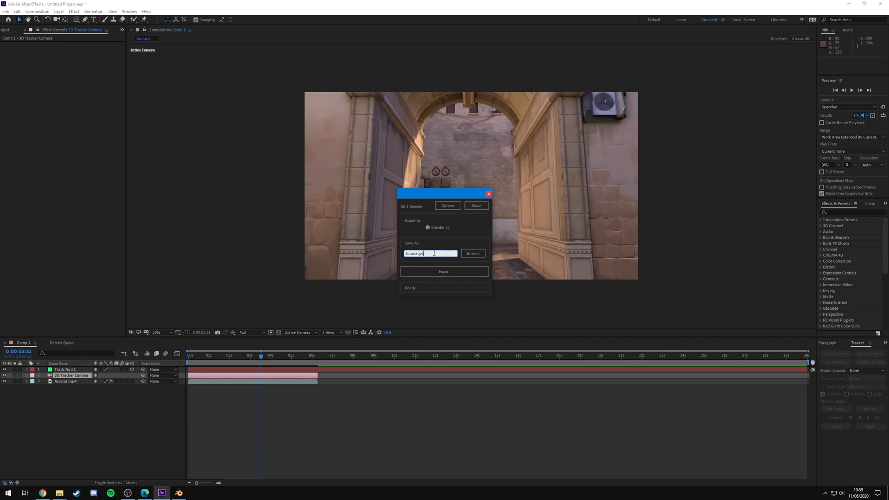
double_click(431, 253)
click(445, 272)
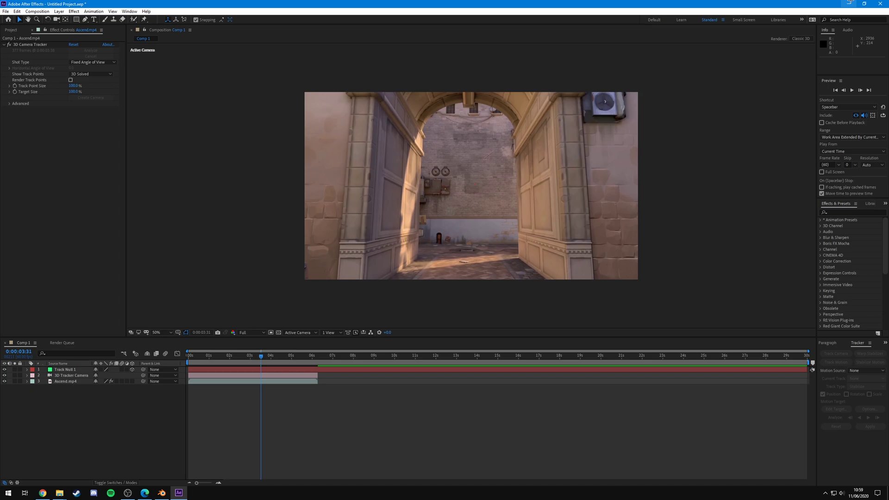
Switch to the browser and open the Blender 2.79b official release from the Blender site's previous versions page.
click(849, 3)
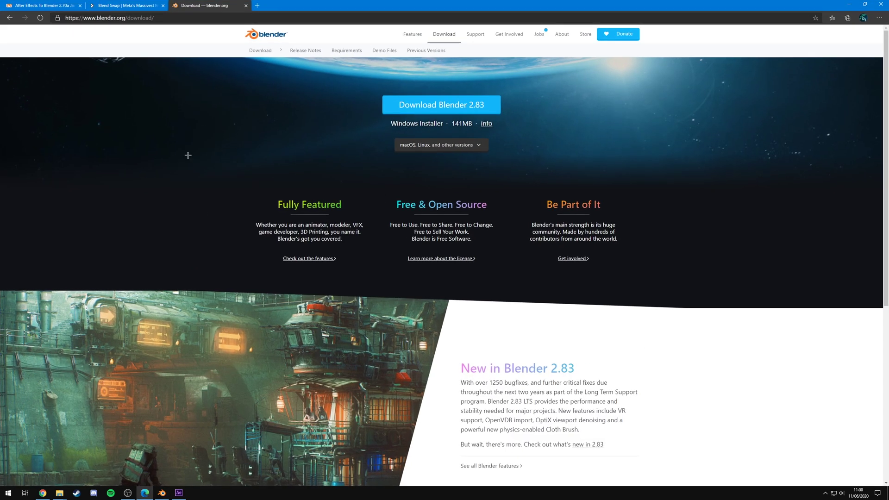
click(71, 18)
click(201, 104)
click(407, 52)
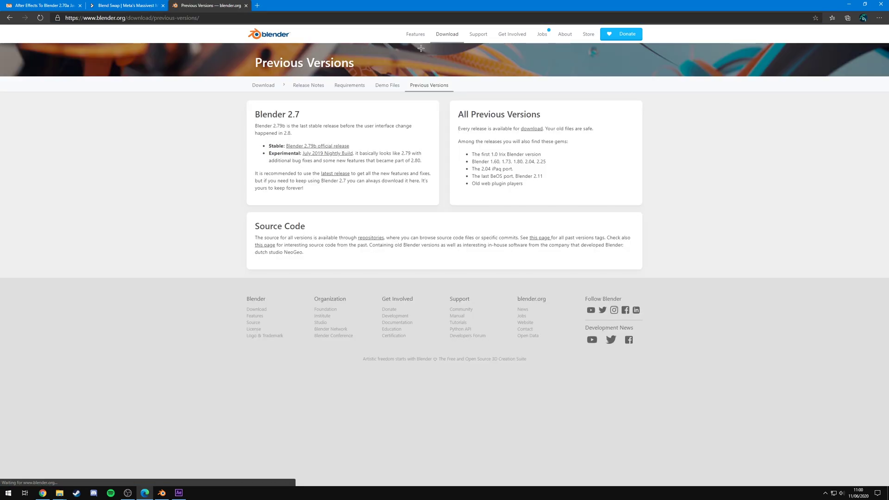
click(310, 147)
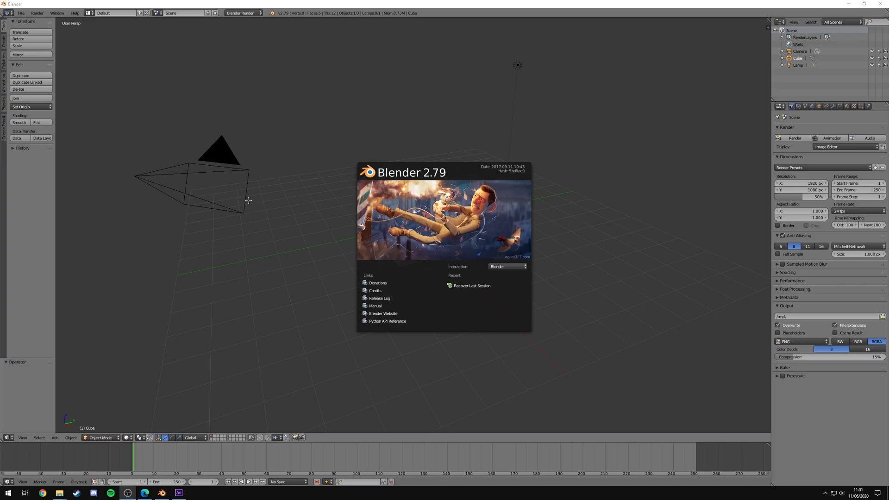
Switch to Blender 2.79 and dismiss its splash screen.
click(589, 136)
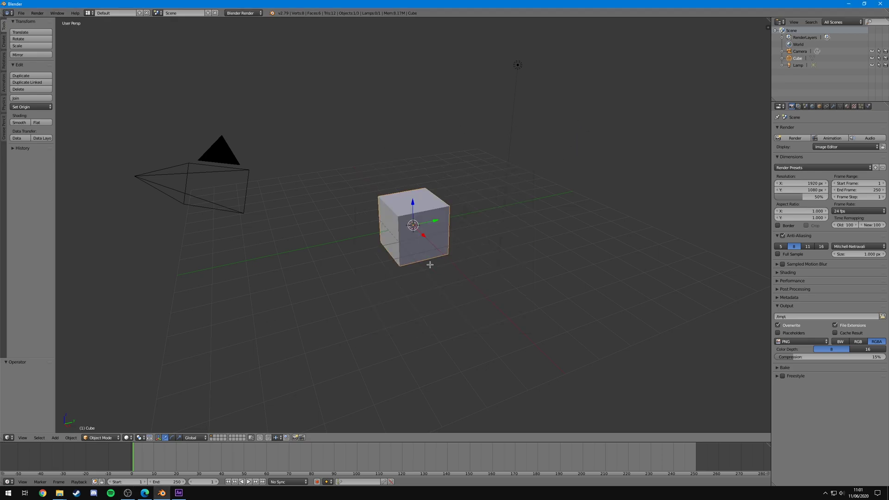
Delete the default camera, cube and lamp to leave the scene empty.
scroll(355, 183, down, 5)
scroll(359, 190, up, 5)
scroll(353, 199, down, 2)
middle_drag(384, 216, 356, 215)
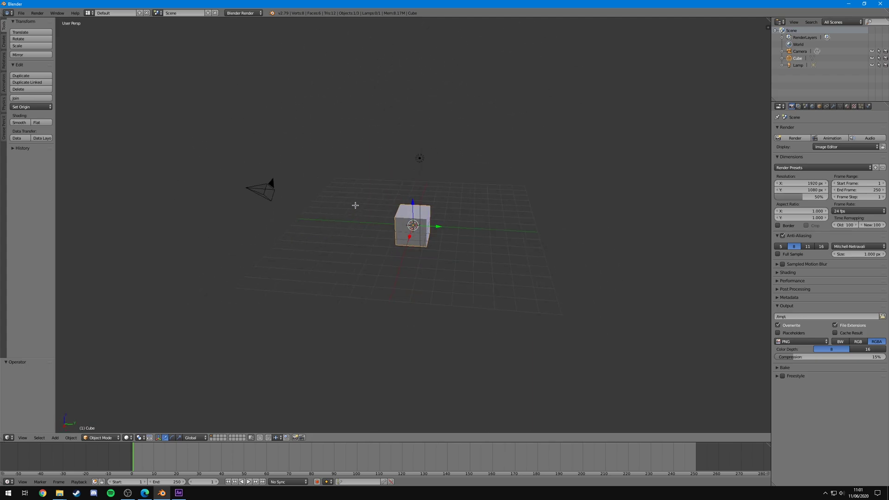
mouse_move(418, 99)
ctrl+mouse_down()
mouse_move(139, 232)
mouse_move(433, 119)
mouse_move(435, 126)
ctrl+mouse_up()
key(x)
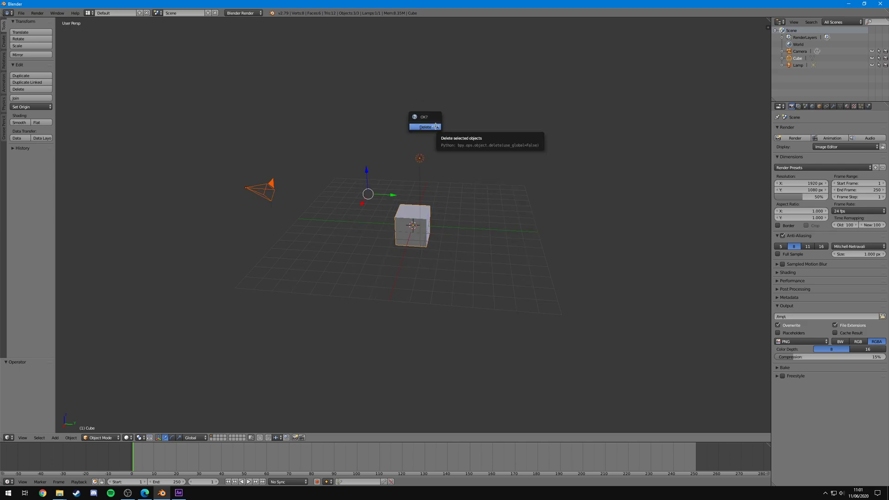
click(435, 126)
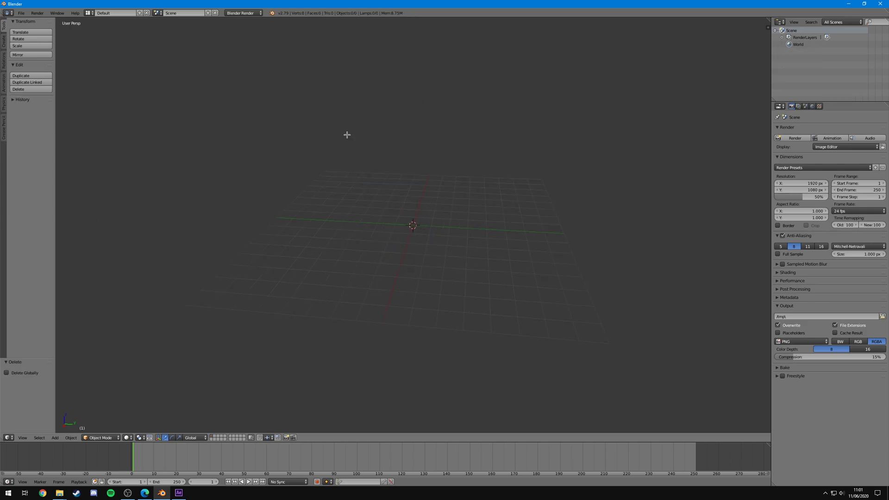
Switch to the Scripting layout and open tutorial.py from the Desktop in the text editor.
click(88, 13)
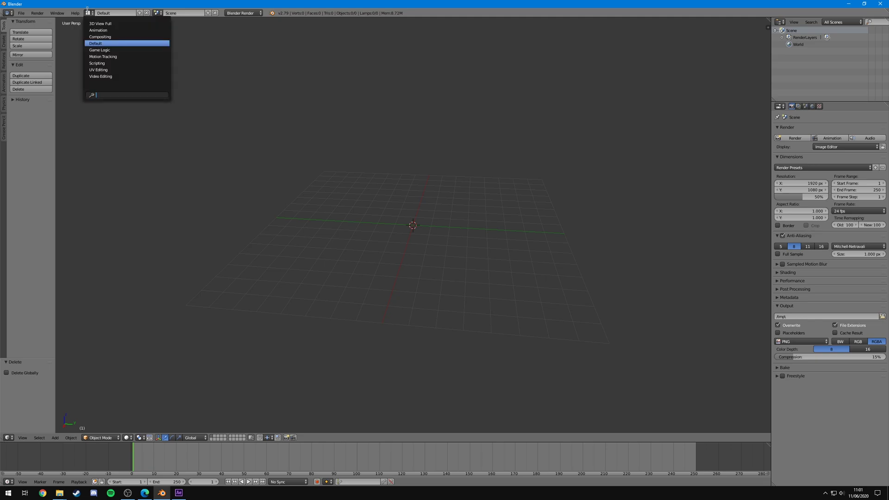
click(103, 63)
click(113, 313)
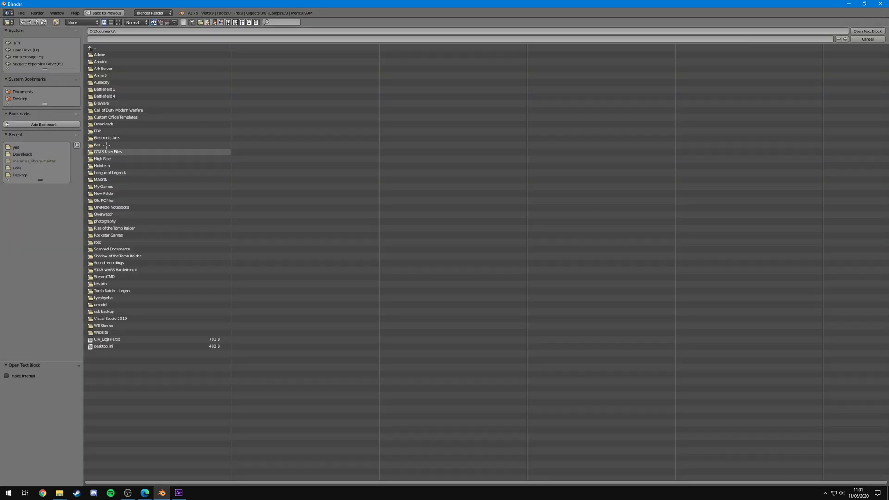
click(24, 97)
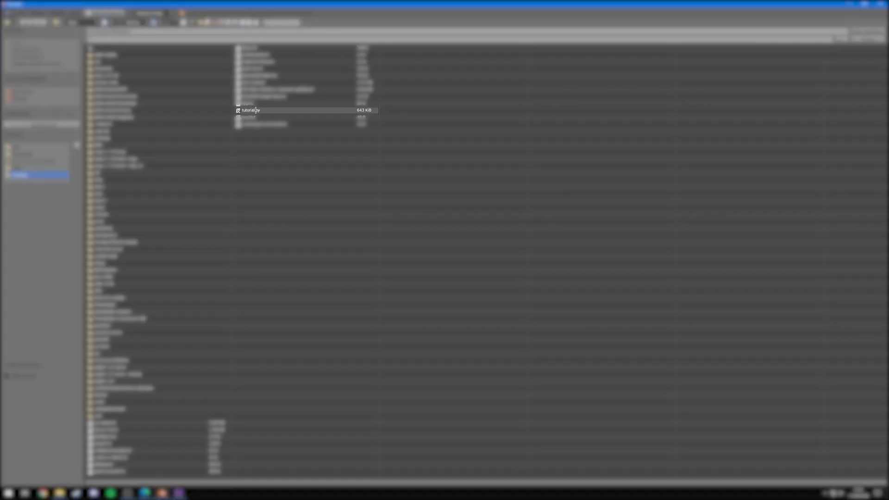
click(255, 111)
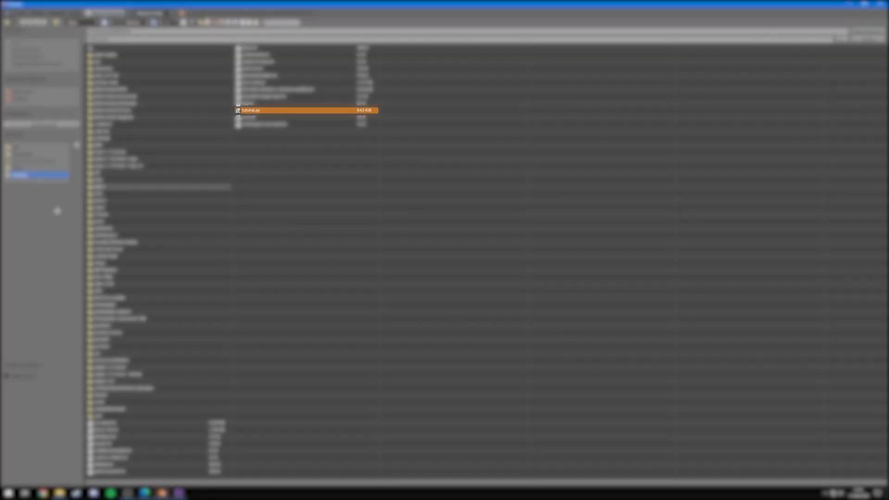
click(866, 37)
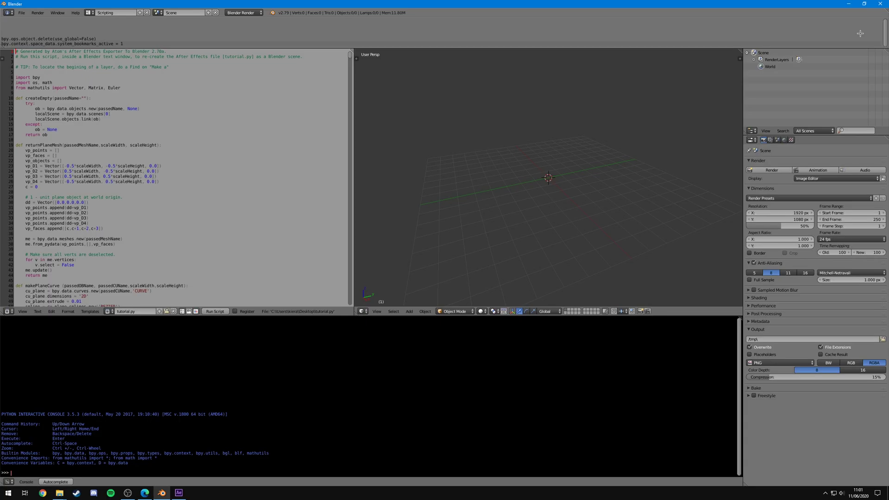
Run the tutorial.py script and return to the Default screen layout.
click(215, 311)
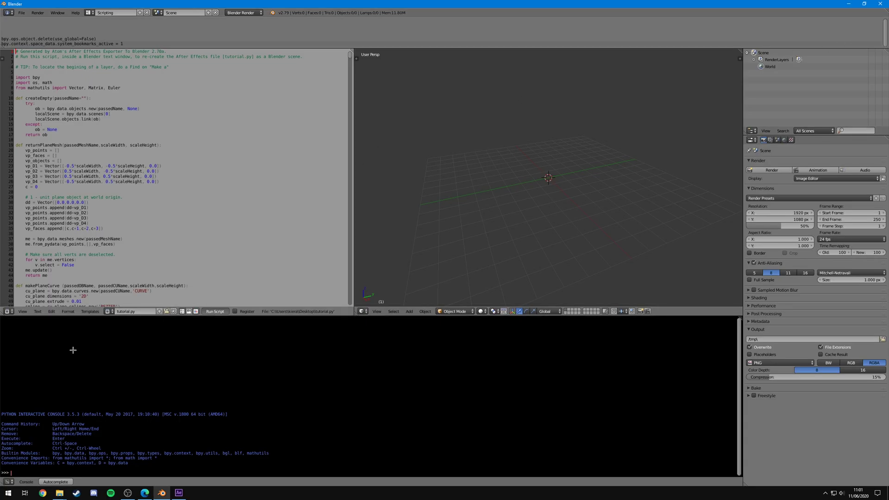
click(88, 12)
click(98, 43)
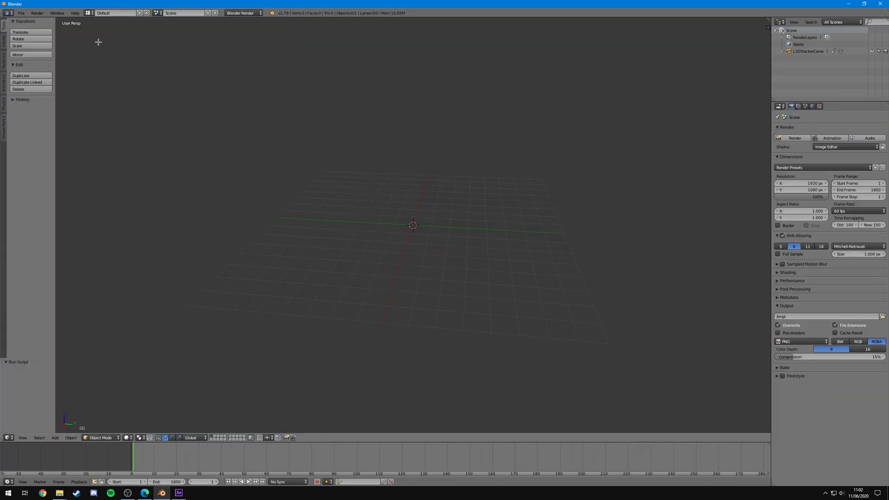
Play the imported camera's animation in camera view and from outside, then return to frame 1 in camera view.
middle_drag(221, 141, 112, 153)
middle_drag(385, 133, 388, 221)
key(KP_0)
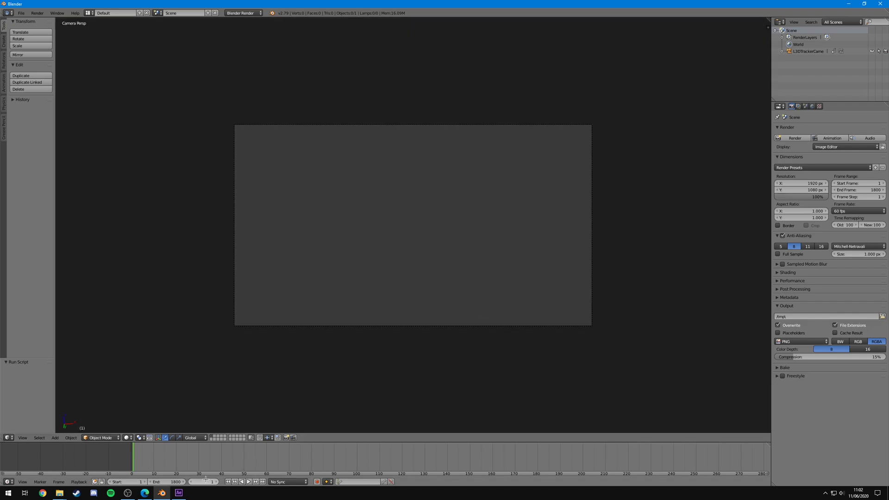
click(249, 481)
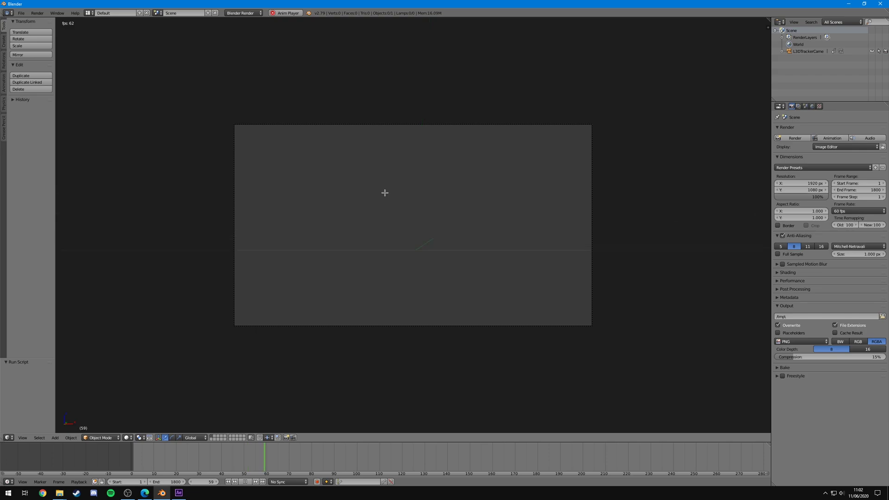
middle_drag(378, 224, 311, 311)
scroll(312, 311, down, 8)
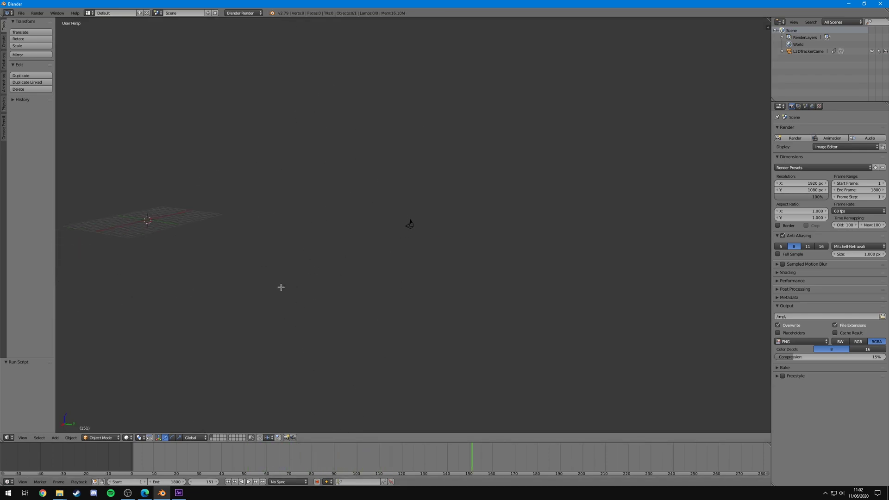
mouse_move(178, 452)
mouse_down()
mouse_move(157, 451)
mouse_move(282, 446)
mouse_move(182, 451)
mouse_up()
key(Escape)
key(KP_0)
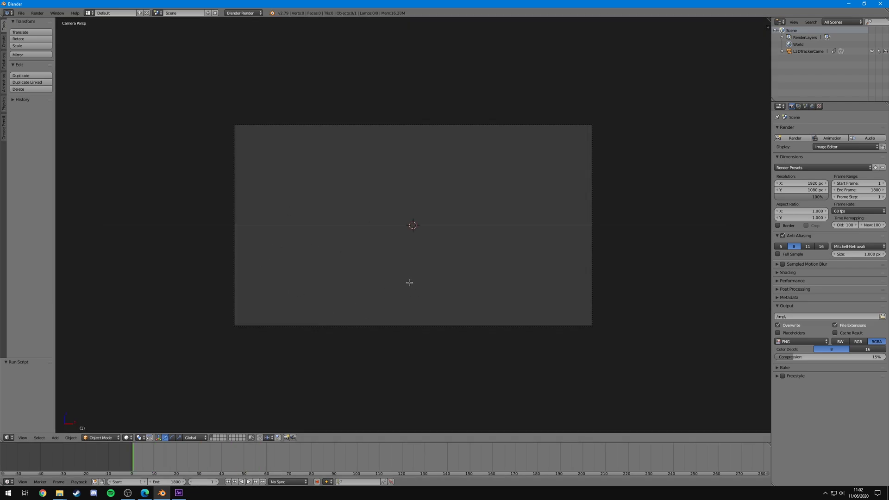
Select the tracker camera and set its clipping end to 100000000.
scroll(409, 282, up, 2)
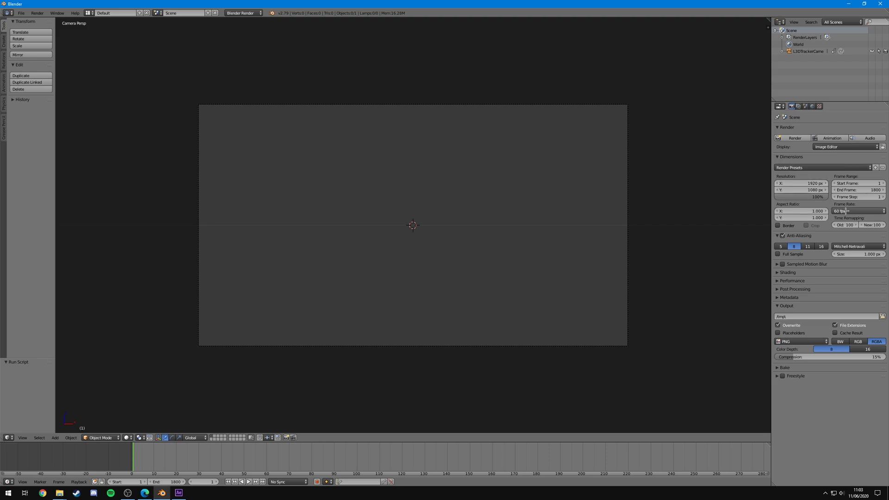
right_click(627, 206)
click(834, 106)
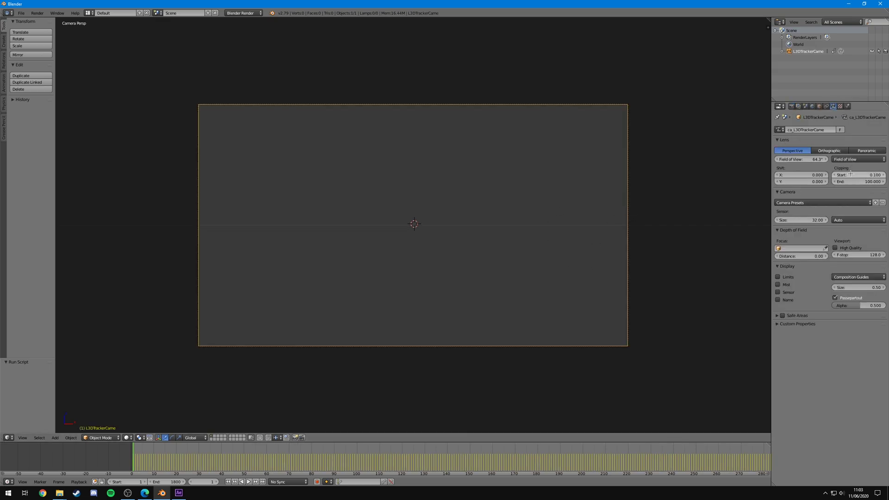
click(871, 182)
text(1)
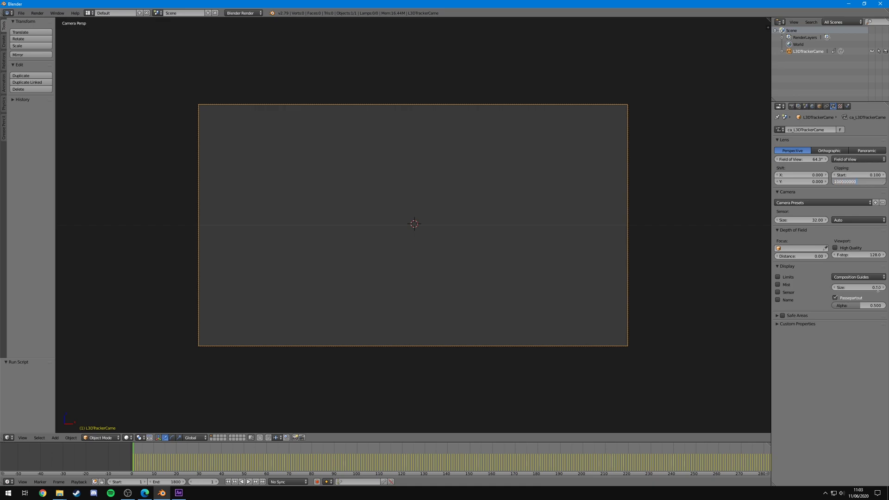
key(Return)
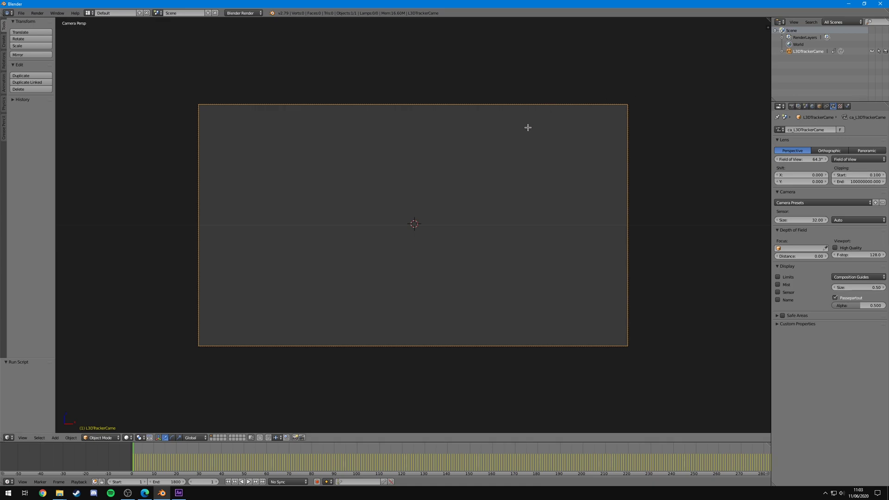
key(n)
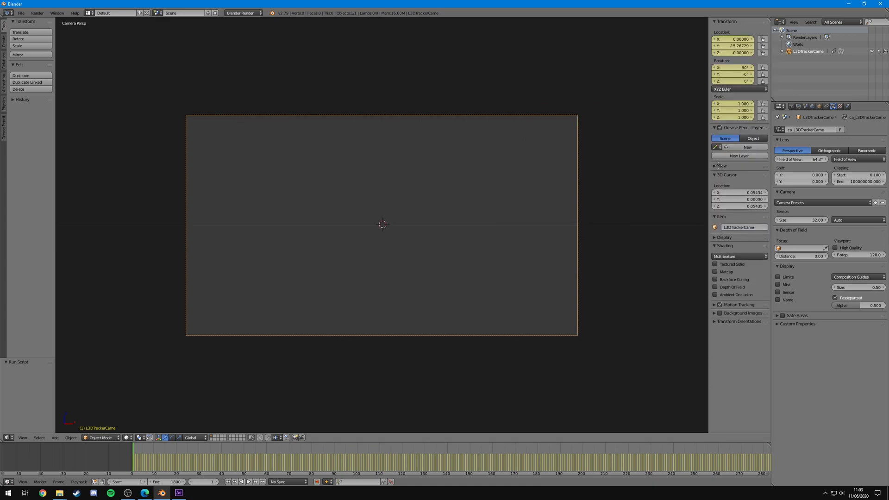
click(740, 230)
text(1000000000)
key(Return)
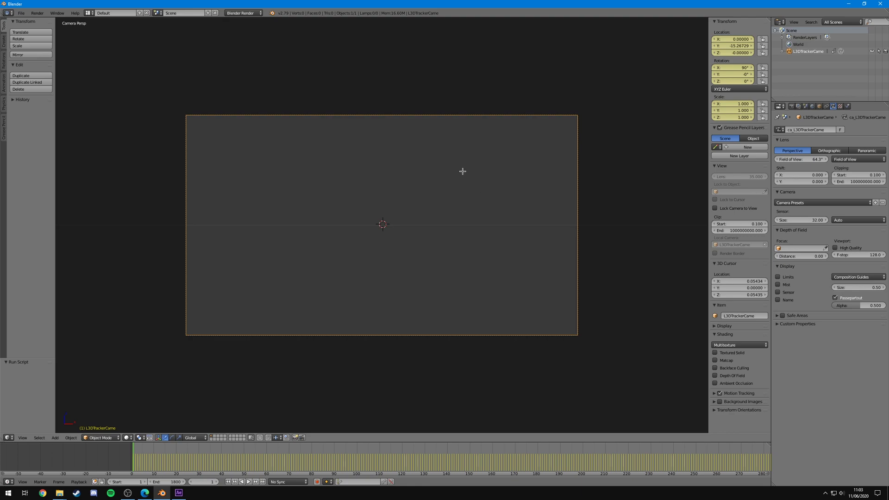
Enable background images with a movie clip source, turn Camera Clip off, and load Ascend.mp4 as the clip.
click(792, 106)
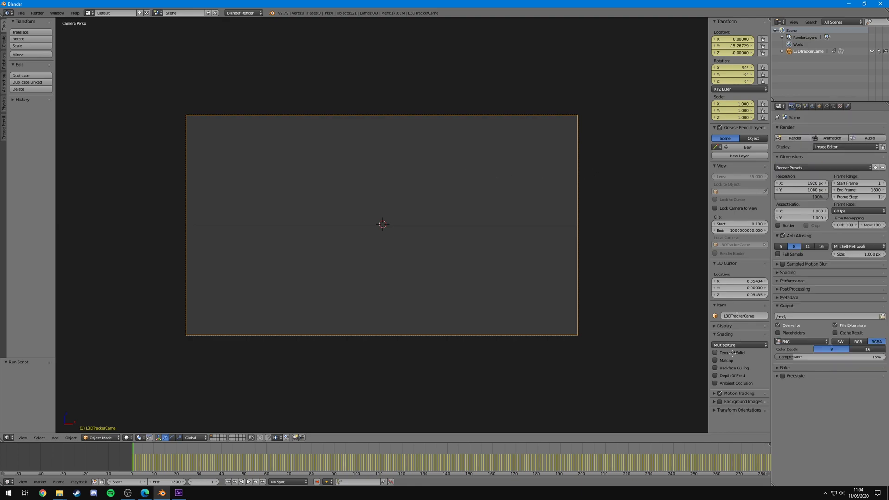
click(715, 401)
scroll(744, 365, down, 2)
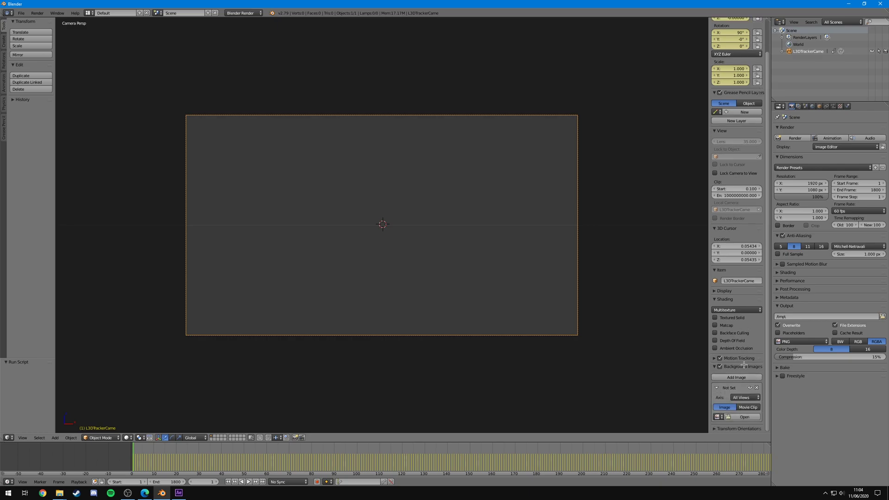
click(748, 407)
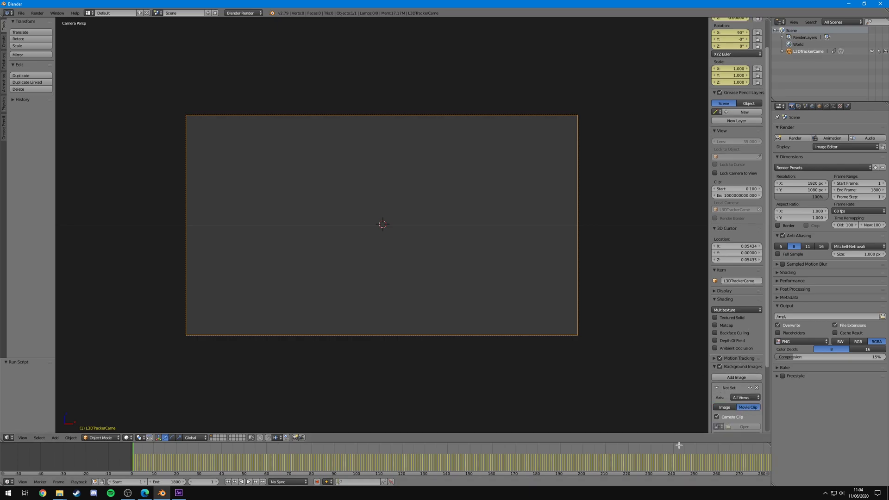
scroll(720, 384, down, 2)
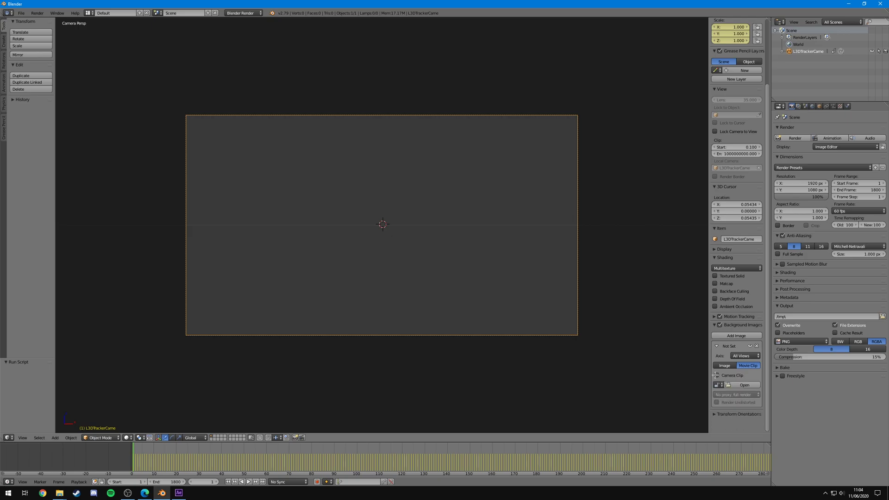
click(746, 385)
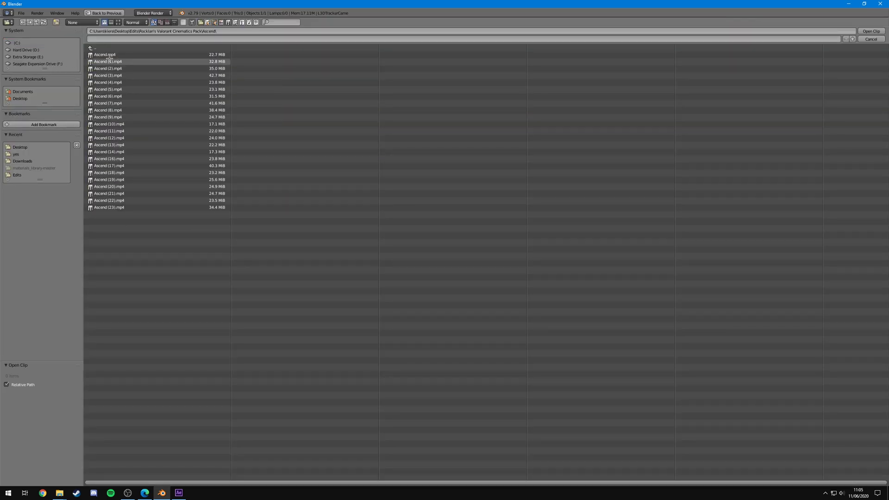
click(105, 55)
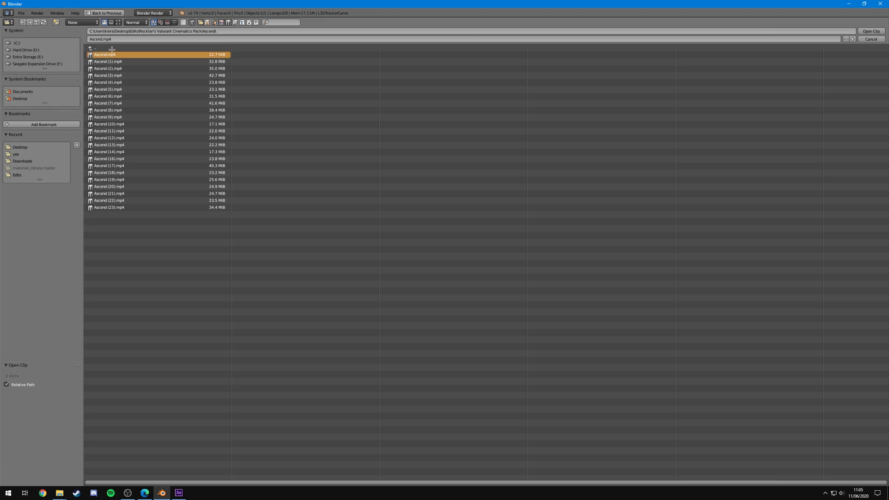
click(871, 31)
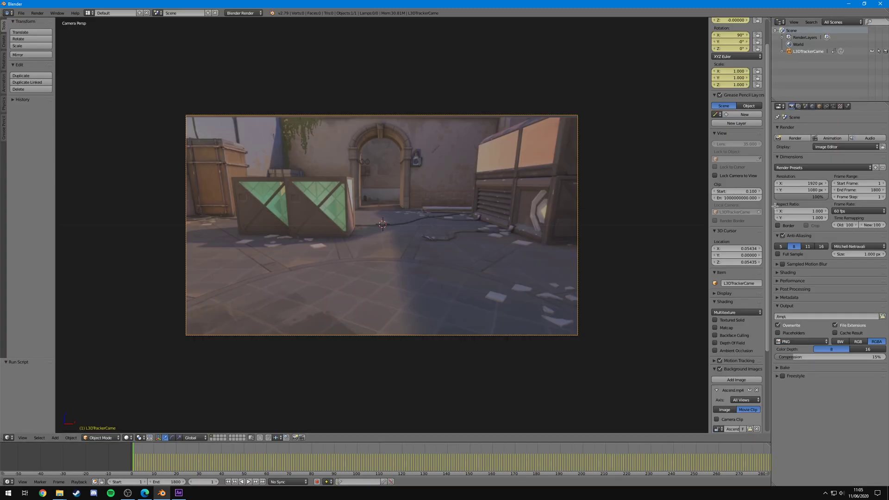
Play the background clip through the tracked camera from the start and stop at frame 212.
key(alt+a)
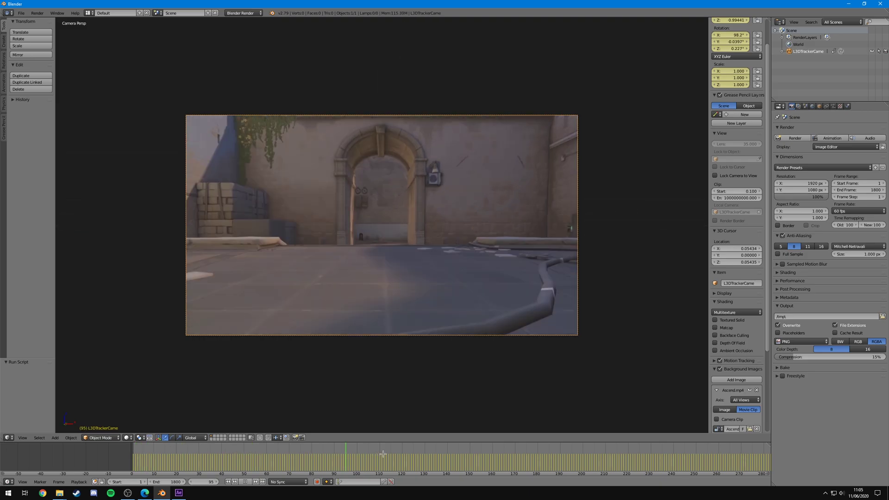
key(alt+a)
click(296, 460)
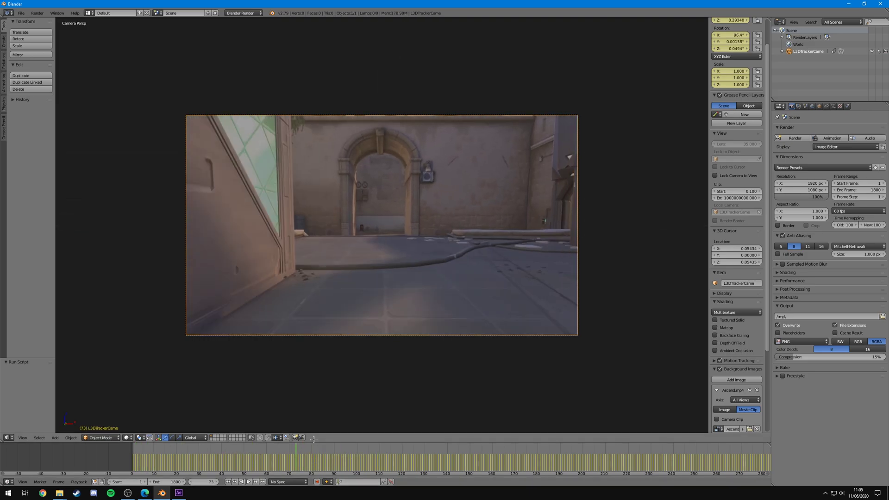
key(shift+alt+a)
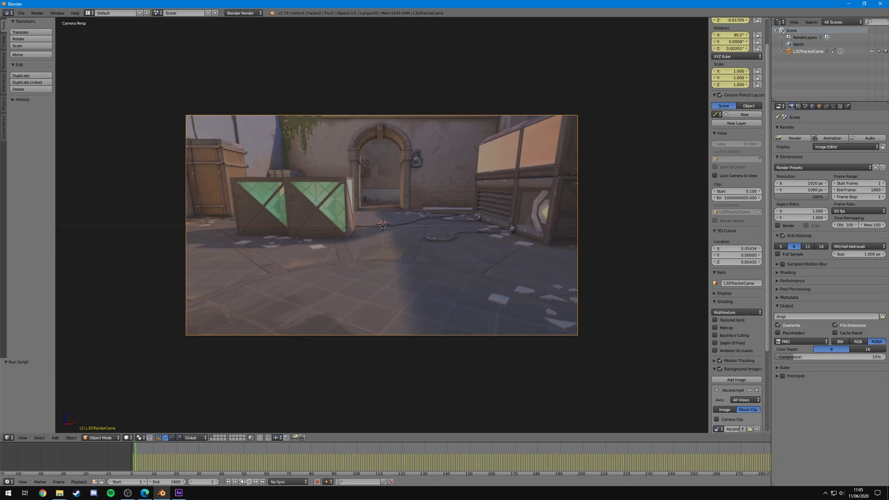
click(248, 482)
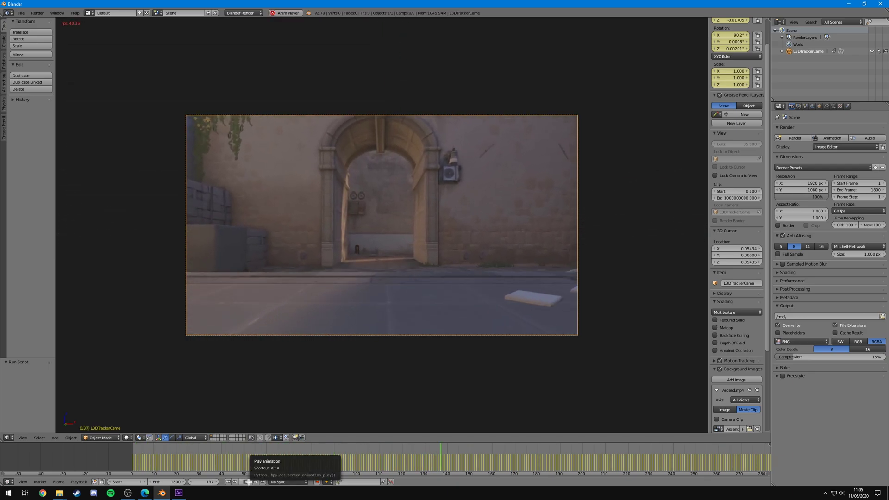
click(248, 481)
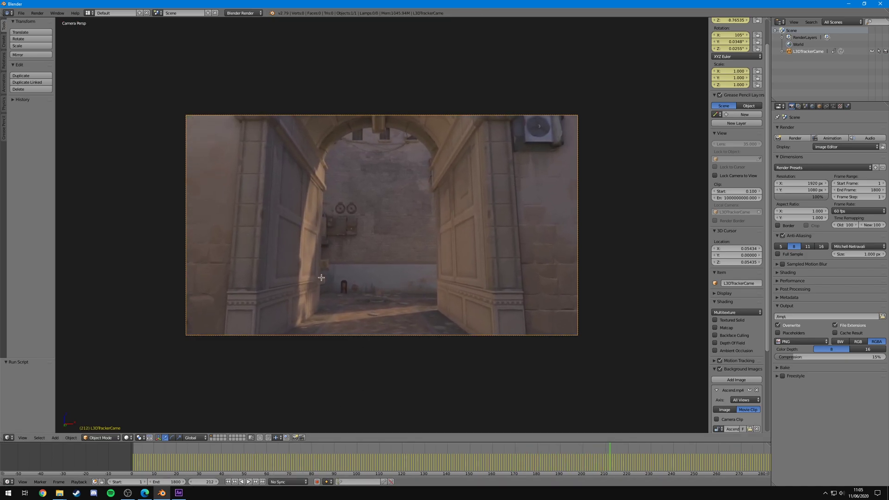
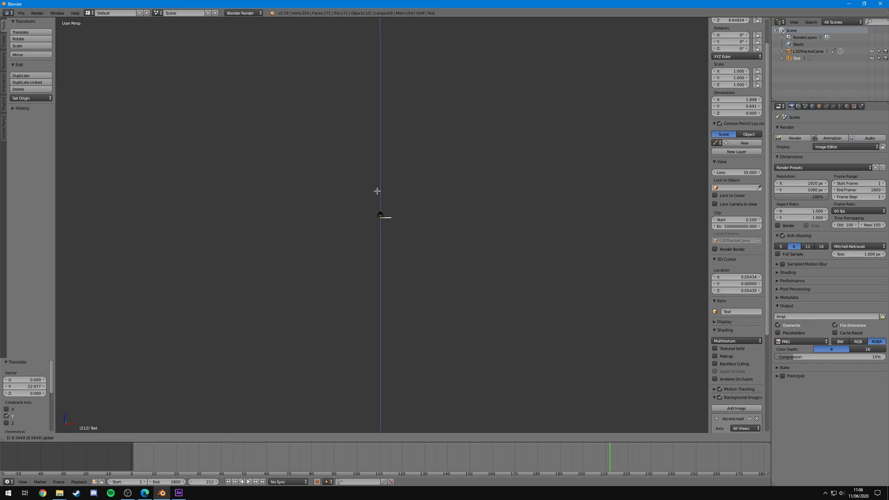
Raise the text object to about 9.32 on Z, shift it about 0.3 units along X, and return to camera view.
click(400, 207)
key(g)
key(x)
click(402, 214)
scroll(402, 214, up, 6)
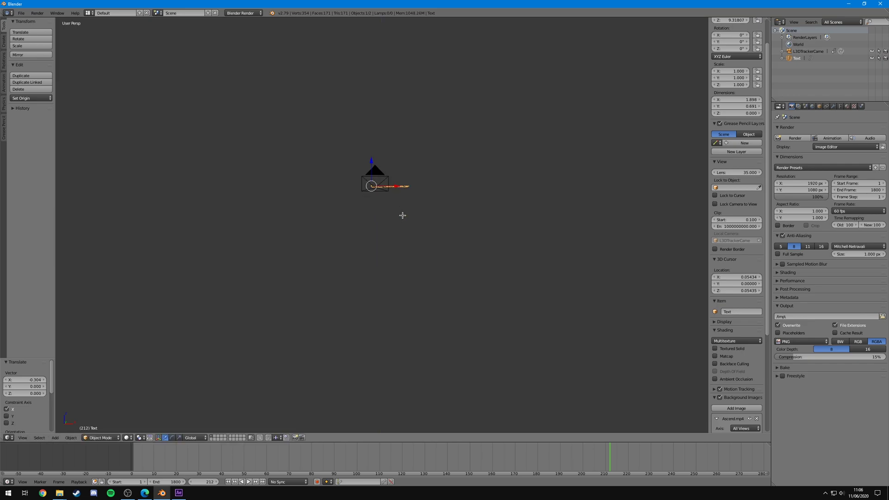
key(KP_0)
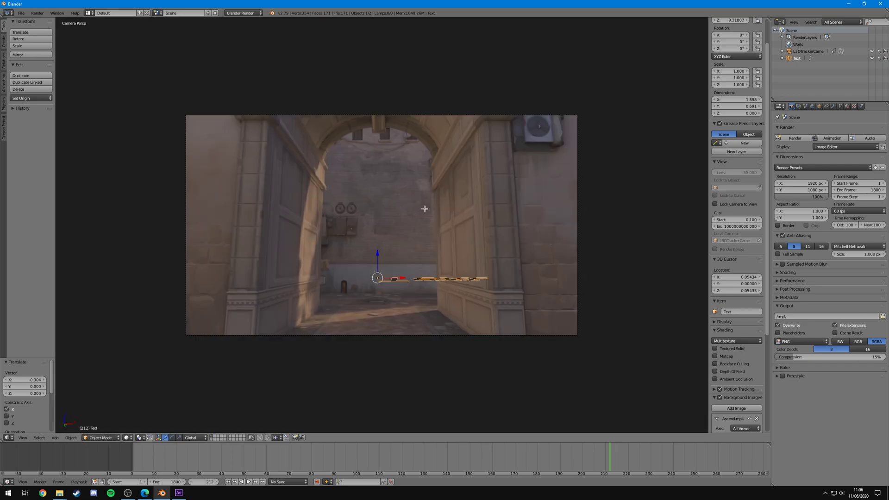
Shift the text object along negative X to the archway's near edge and raise it about 0.66 units to 9.98 on Z.
key(g)
key(x)
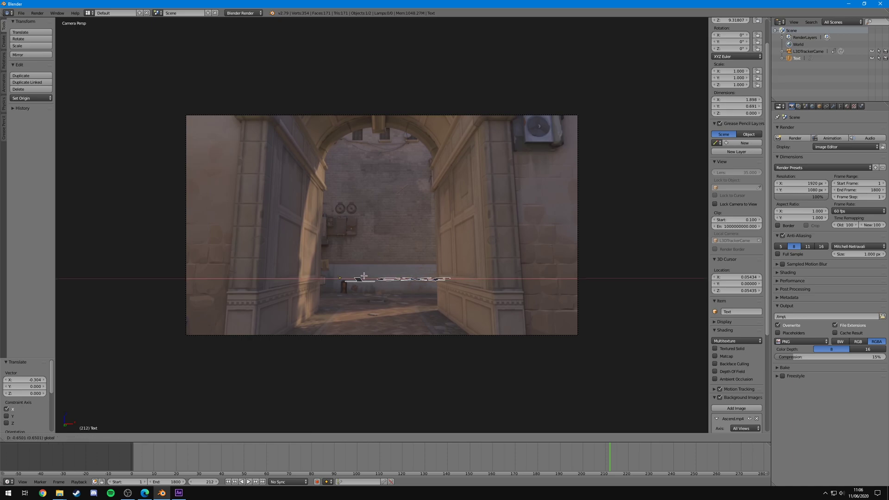
click(340, 280)
key(g)
key(z)
click(326, 218)
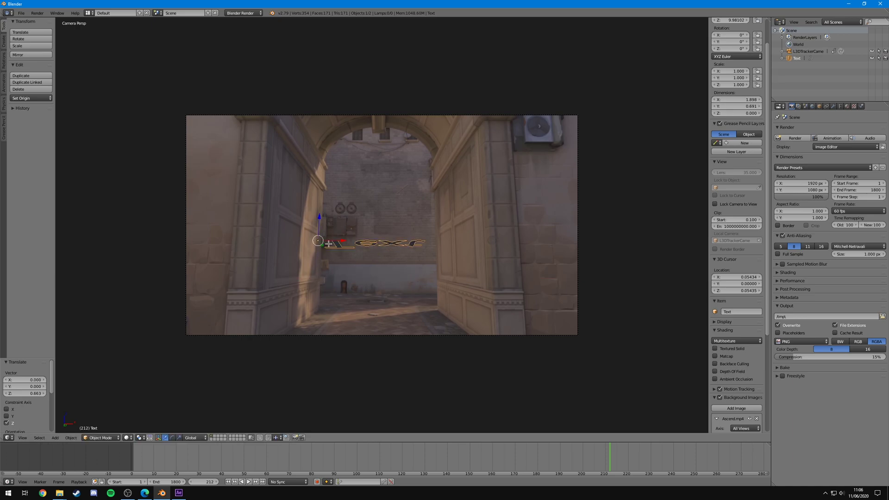
Rotate the text object about the X axis to 471° so it stands upright facing the camera.
key(r)
key(x)
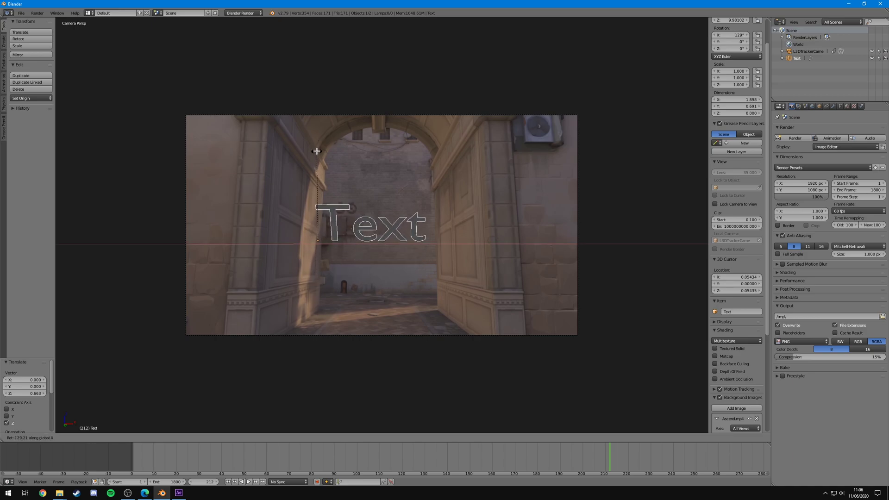
click(347, 225)
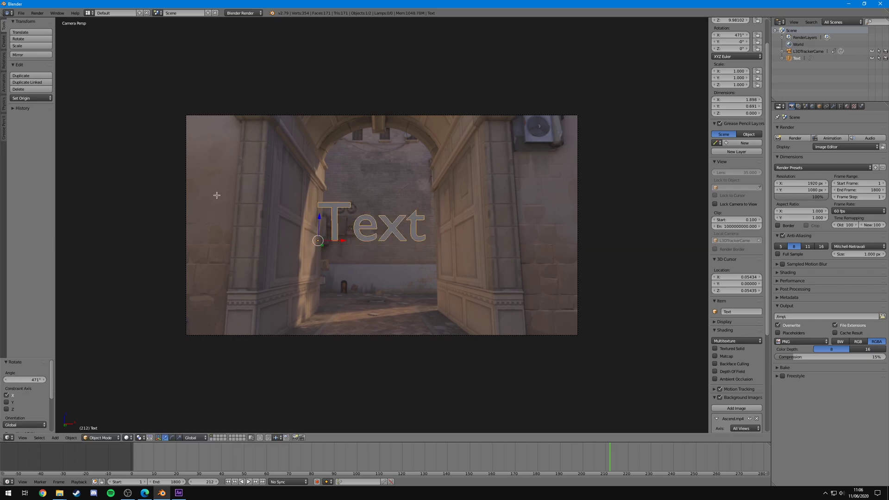
Enter Edit Mode on the text object and replace its wording with TUTORIAL.
click(106, 437)
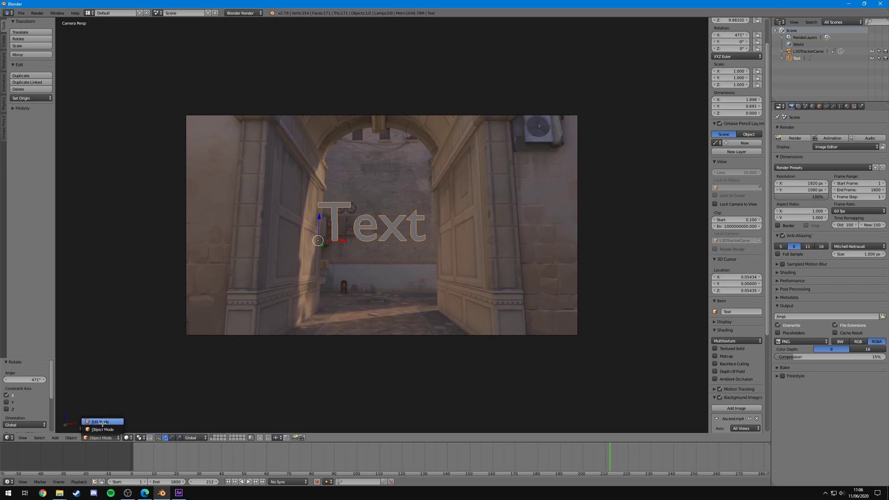
click(101, 421)
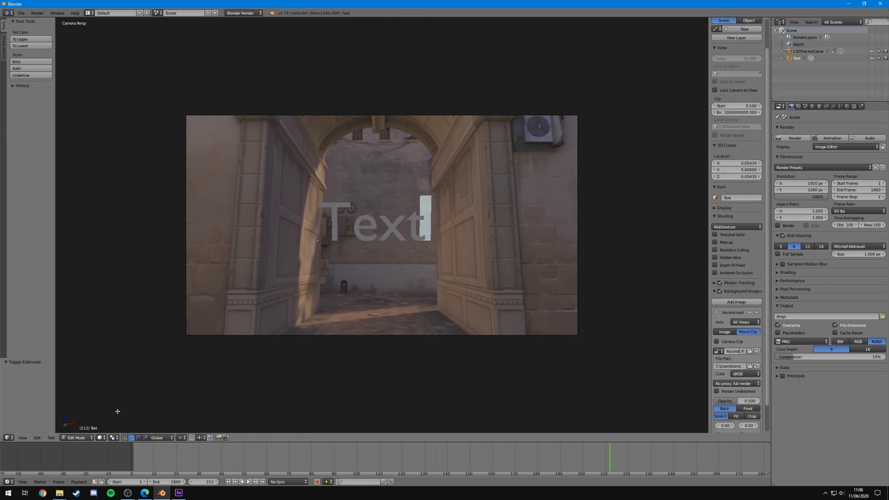
key(BackSpace)
key(BackSpace)
key(BackSpace)
key(BackSpace)
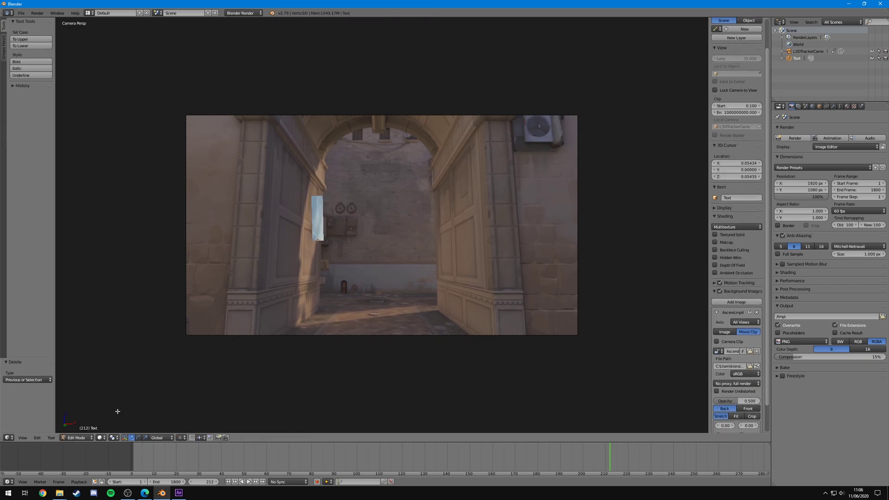
text(TUTORIAL)
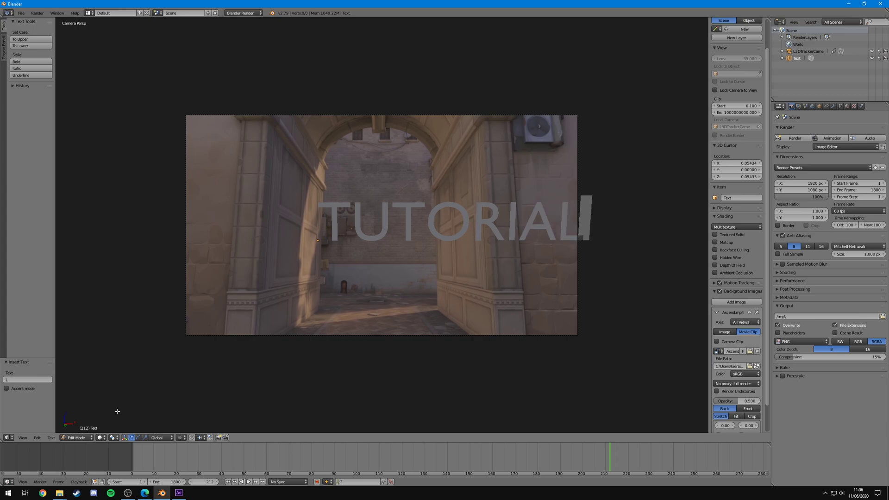
Select all of the text and set both its horizontal and vertical alignment to Center.
key(ctrl+a)
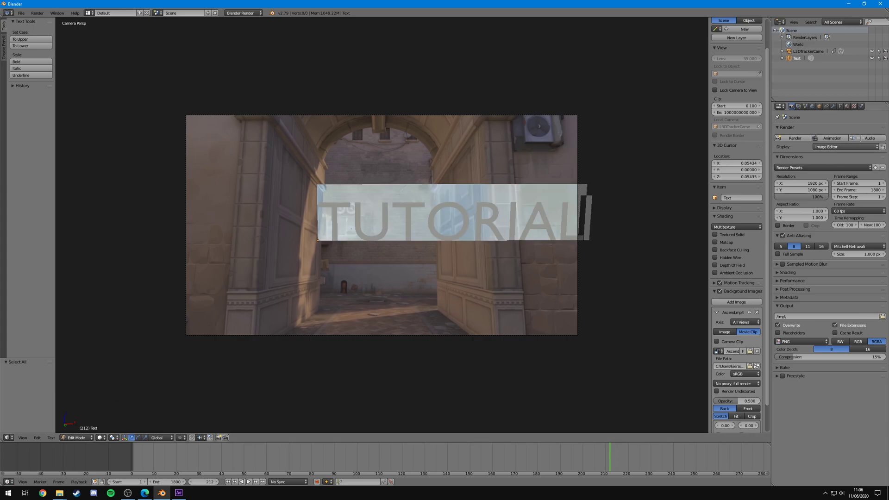
click(840, 106)
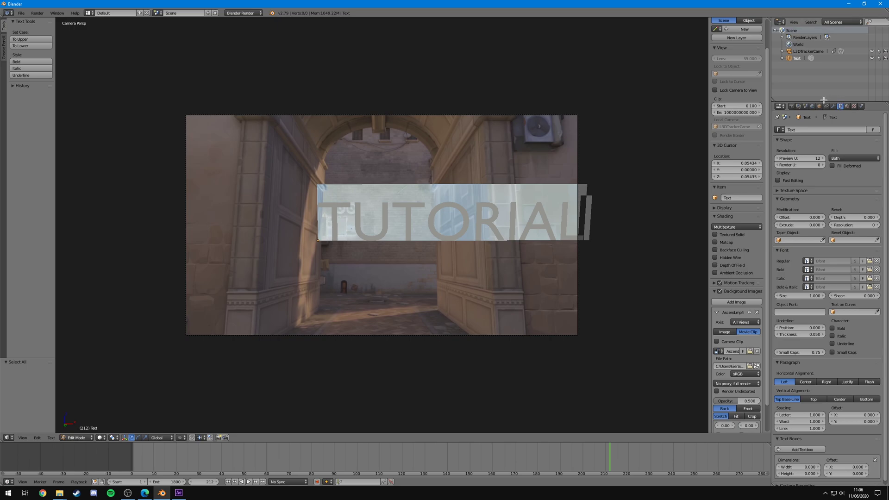
scroll(802, 262, down, 1)
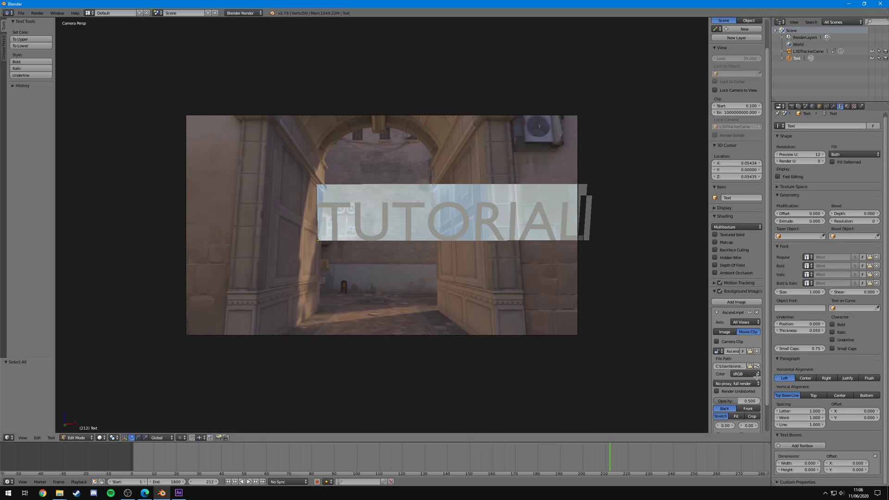
click(806, 378)
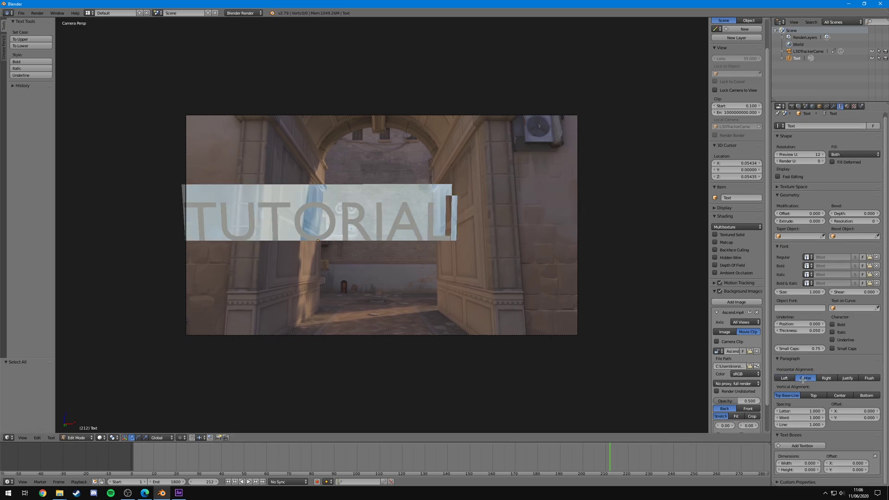
click(837, 396)
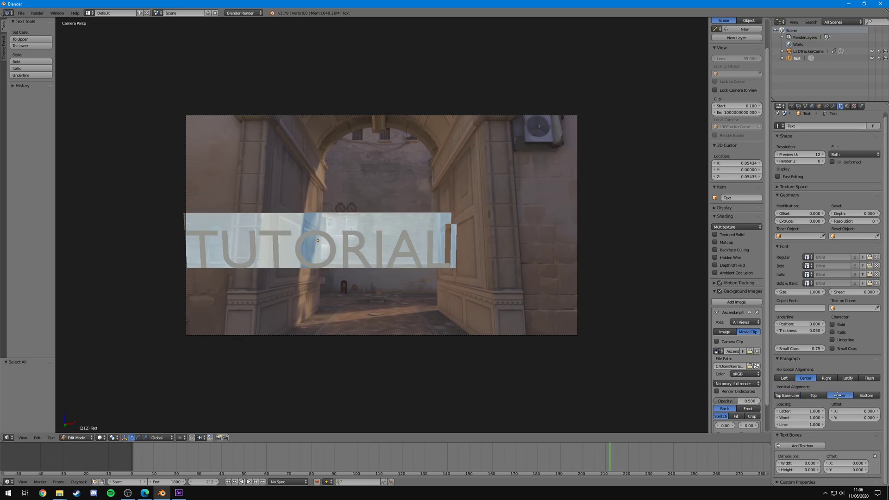
scroll(838, 395, up, 1)
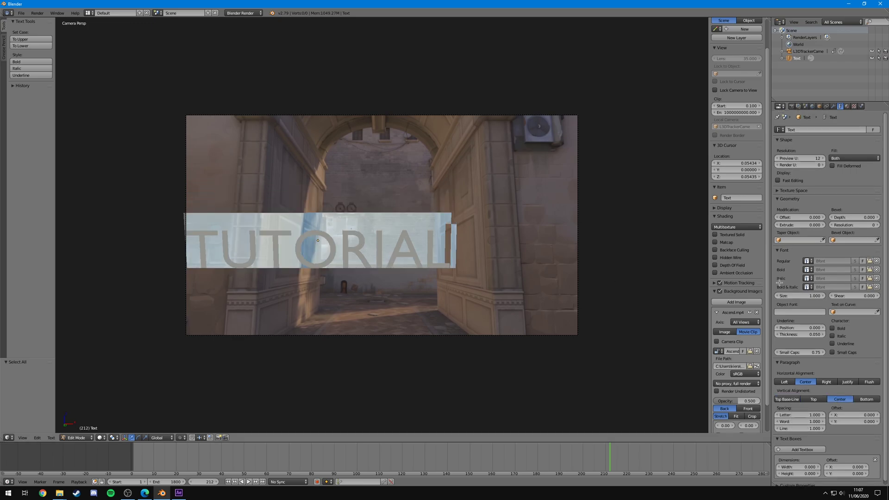
Load trebucbd.ttf from C:\Windows\Fonts as the text's regular font.
click(869, 260)
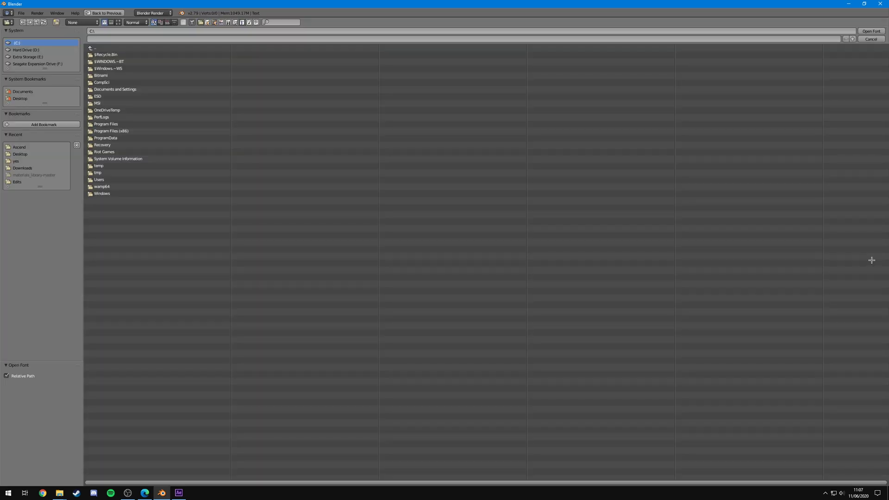
click(104, 195)
click(105, 194)
scroll(203, 209, down, 1)
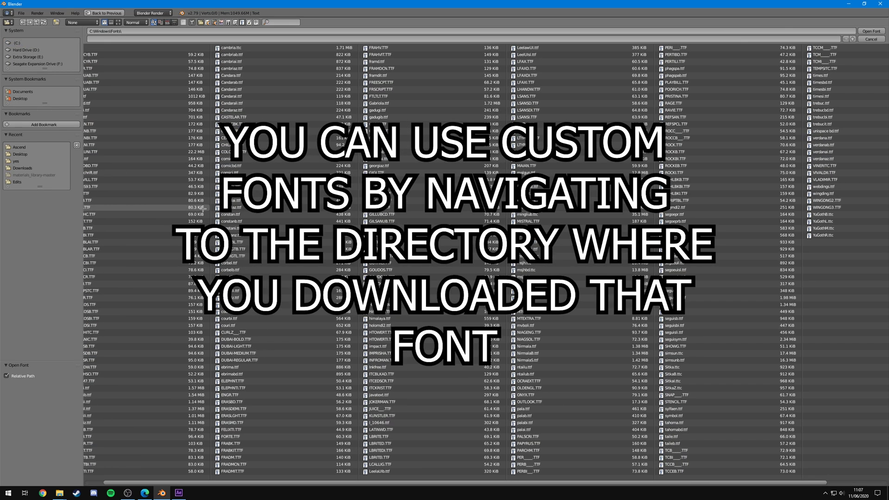
scroll(203, 209, down, 1)
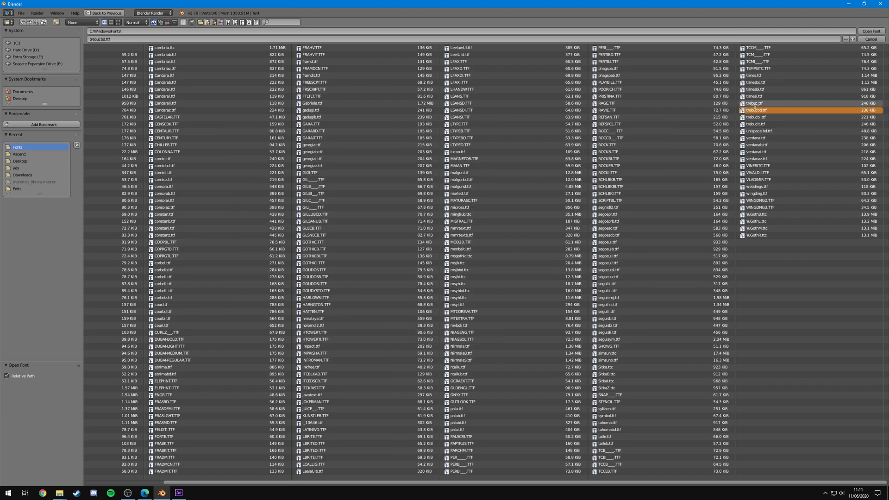
click(870, 31)
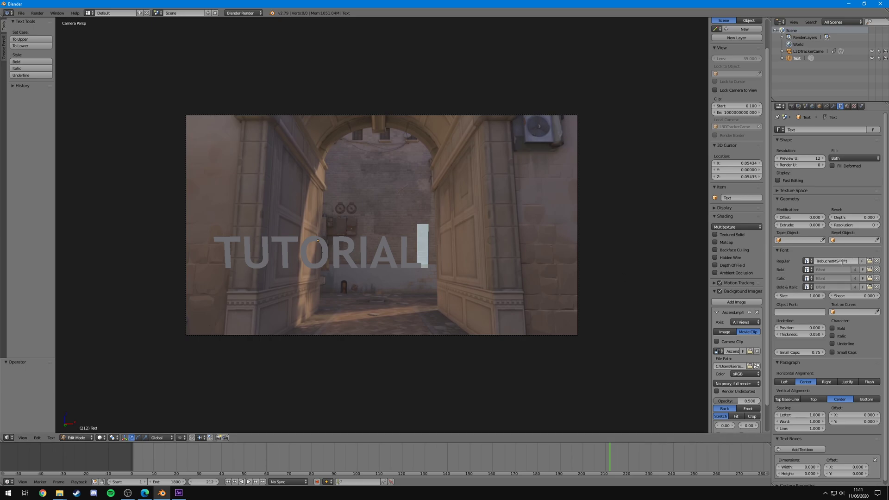
Switch the regular font to Bfont and back to TrebuchetMS-Bold.
click(806, 261)
click(780, 278)
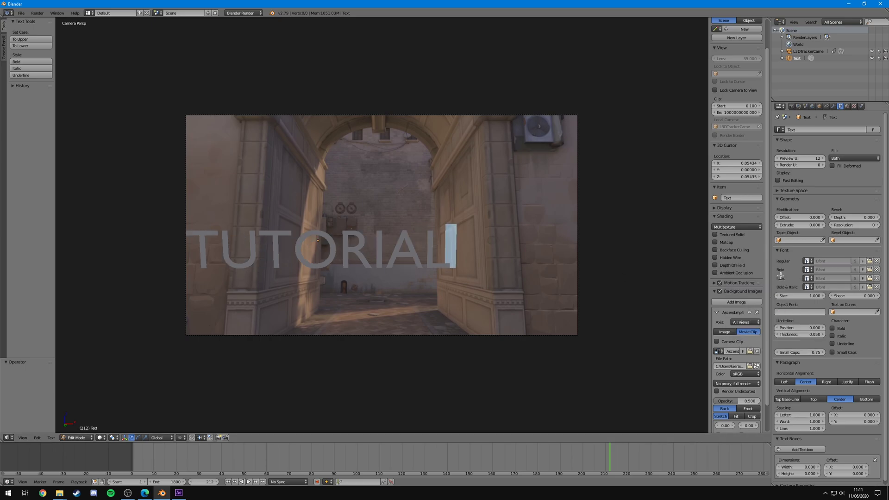
click(806, 260)
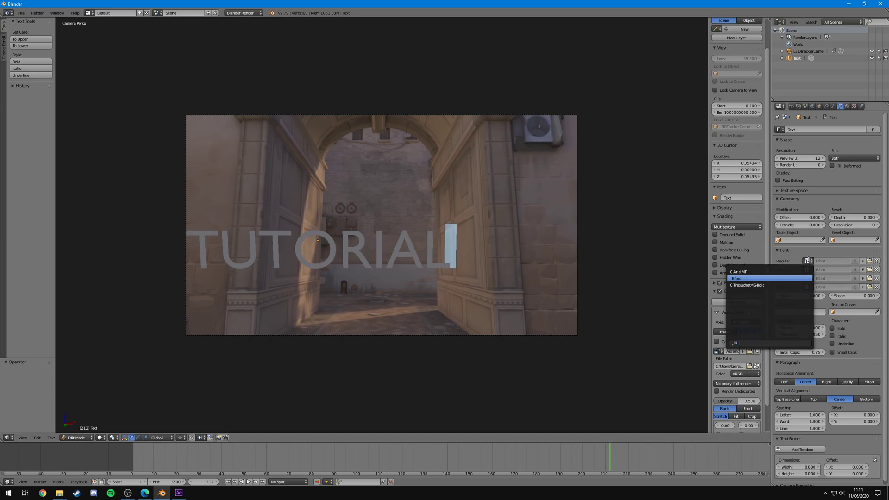
click(766, 285)
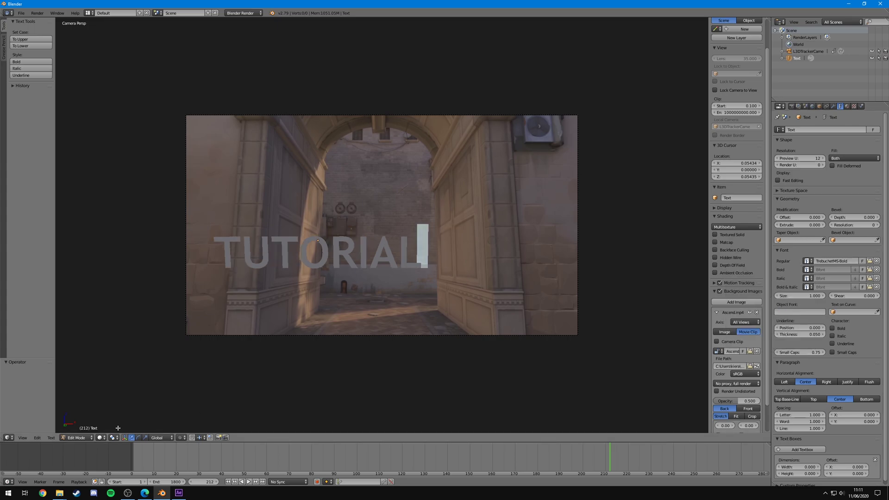
Return to Object Mode and centre the text in the archway at about -0.30 on X and 10.52 on Z.
click(78, 438)
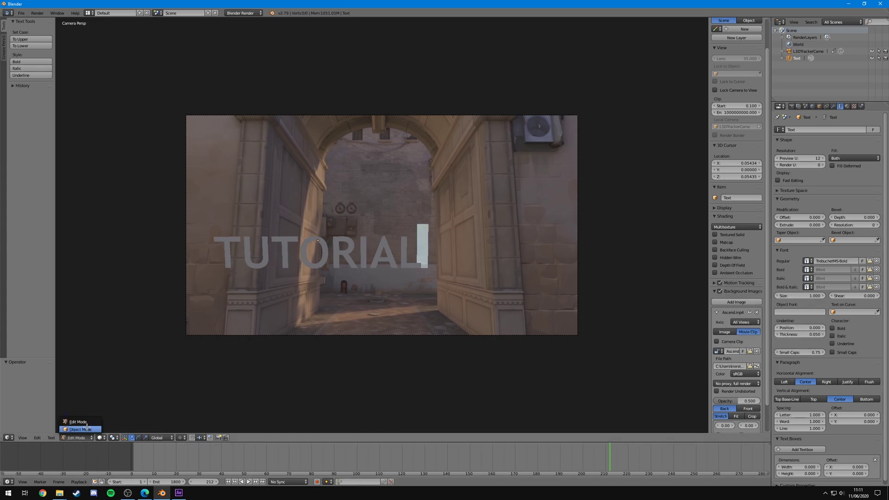
click(86, 428)
key(g)
key(x)
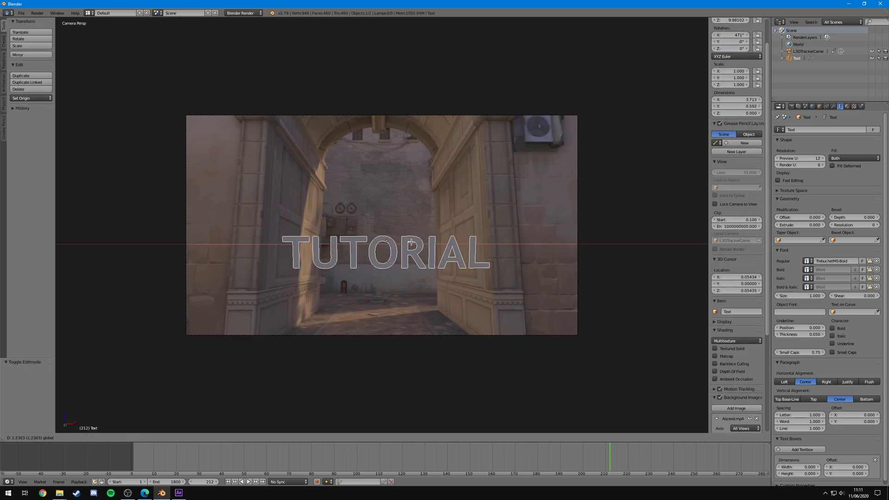
click(399, 241)
key(g)
key(y)
click(452, 189)
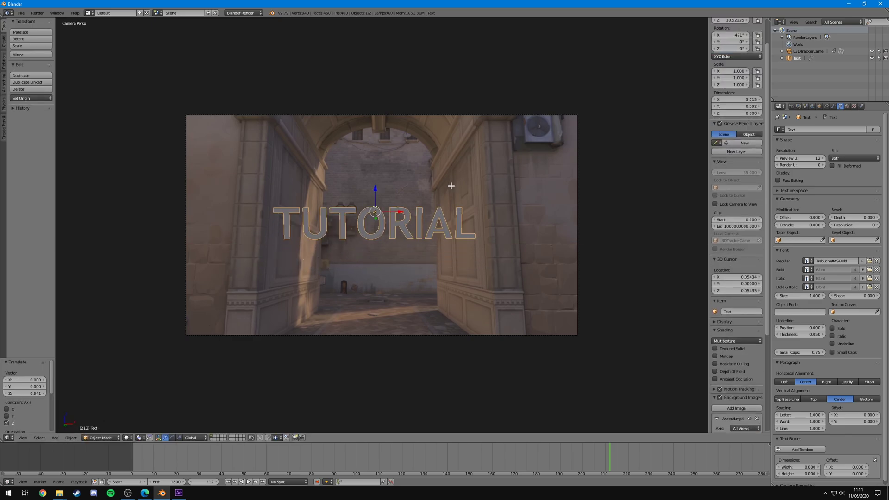
Push the text back about 2.3 units along Y and check its placement from an orbited view and the camera.
middle_drag(452, 188, 405, 186)
key(KP_0)
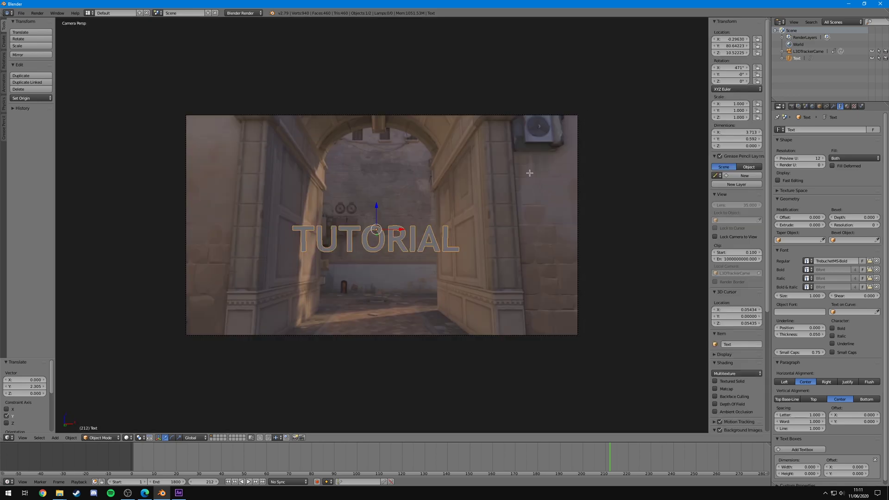
middle_drag(529, 172, 570, 176)
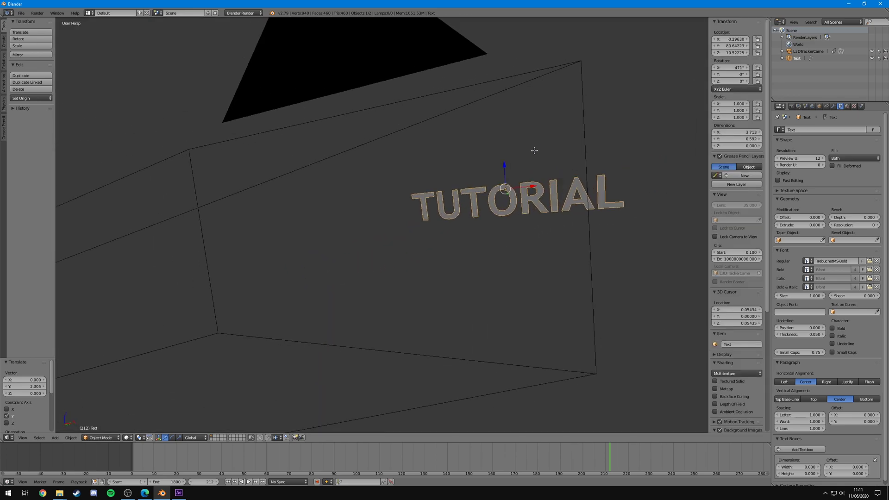
key(KP_0)
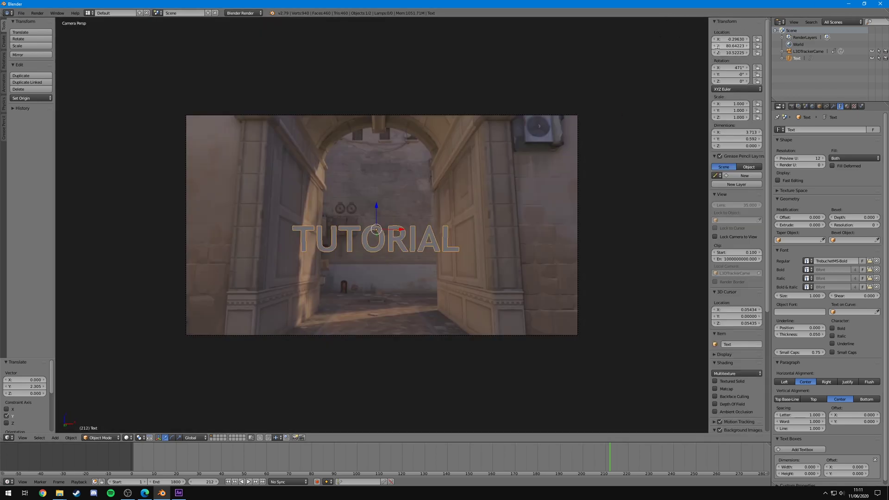
Try a different Y location for the text and undo the change.
drag(716, 46, 671, 84)
key(ctrl+z)
key(ctrl+z)
key(ctrl+z)
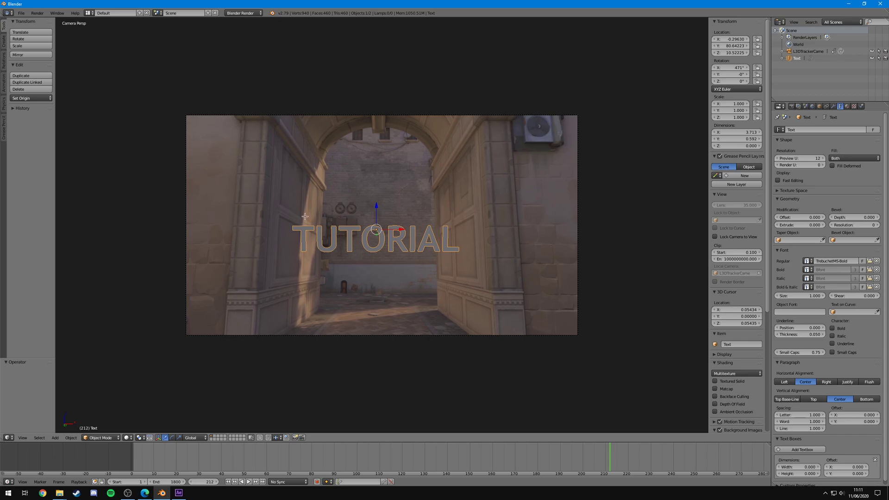
Preview the text over the footage and reposition it to about 86.04 on Y and 12.09 on Z, ending at frame 215.
key(alt+a)
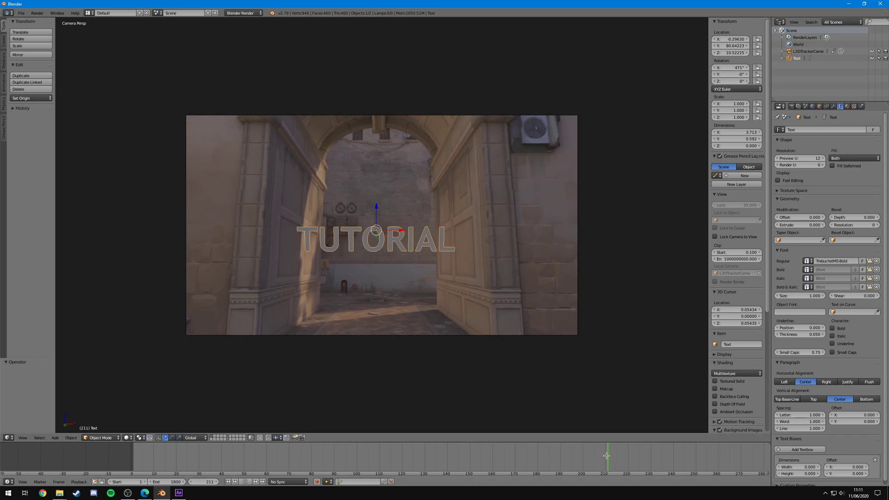
click(639, 452)
key(alt+a)
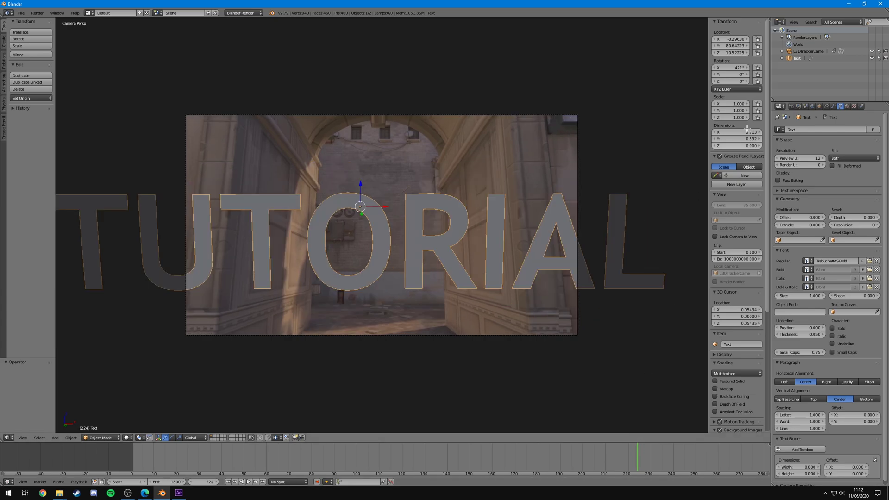
alt+scroll(598, 370, up, 9)
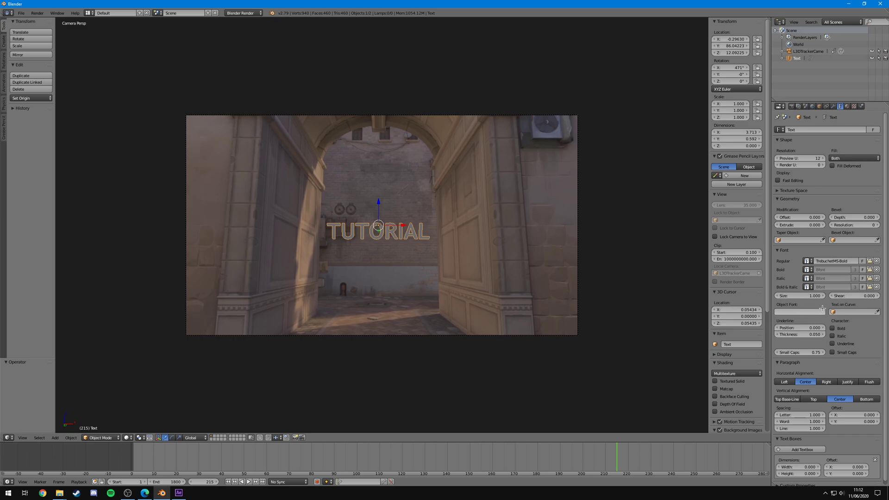
Enlarge the text's font size to 2.110 and advance to frame 216.
drag(801, 295, 847, 296)
alt+scroll(604, 407, down, 1)
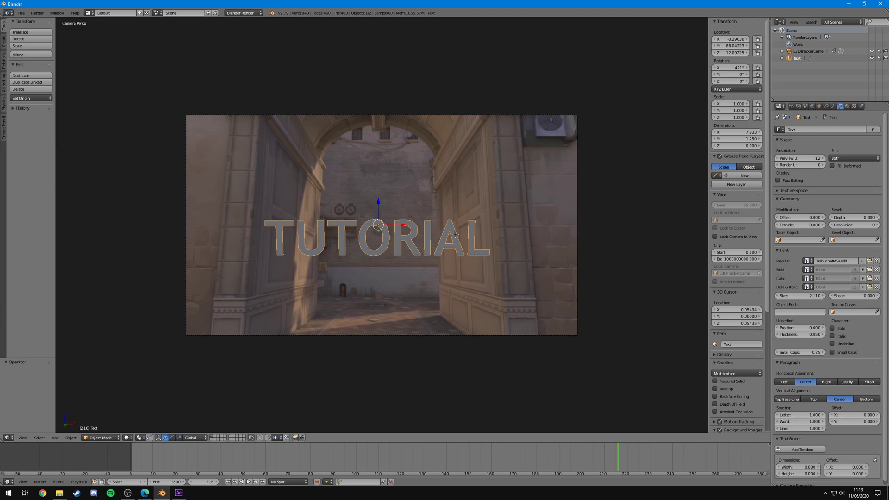
Set the text's extrude value to 0.5.
click(815, 224)
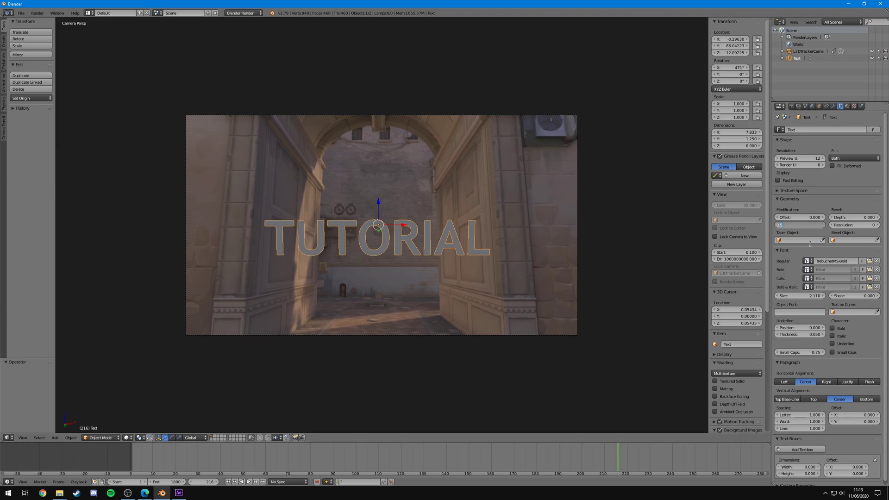
text(0.5)
key(Return)
Centre the view on the text from the side and set its extrude value to 0.3.
middle_drag(555, 277, 401, 287)
key(KP_Decimal)
click(814, 226)
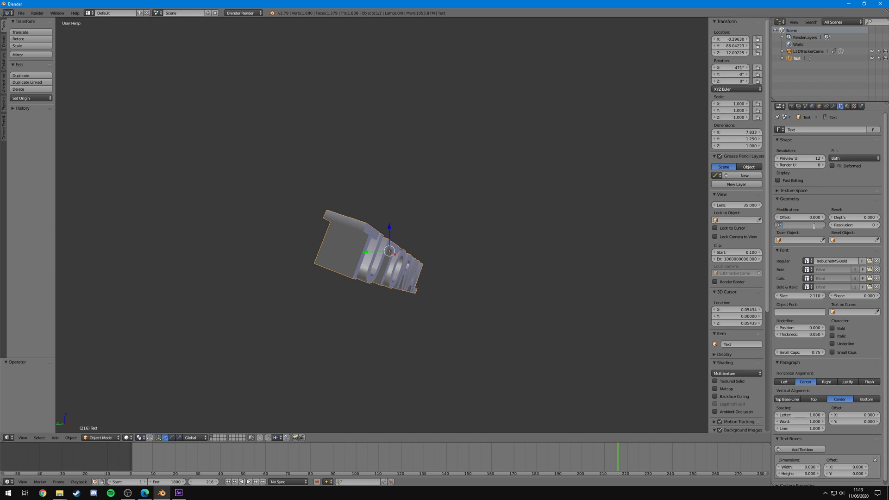
text(3)
key(Return)
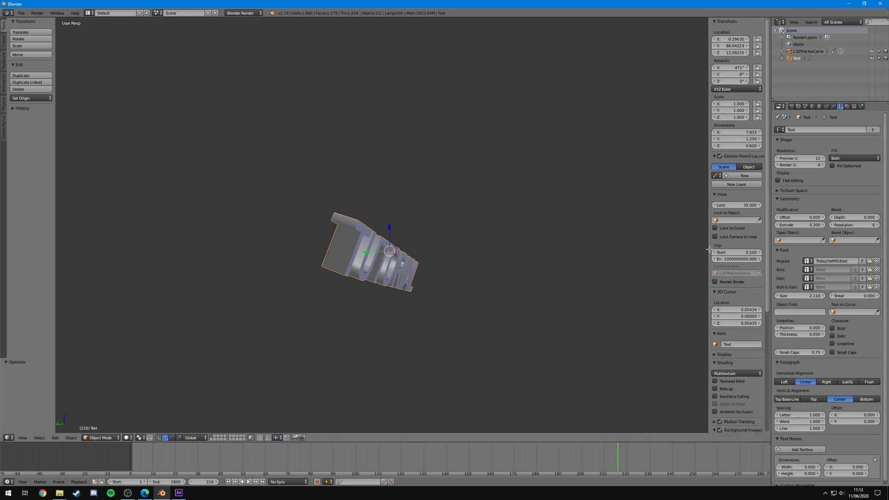
Bevel the text with a depth of 0.038 and a resolution of 32.
middle_drag(555, 296, 467, 291)
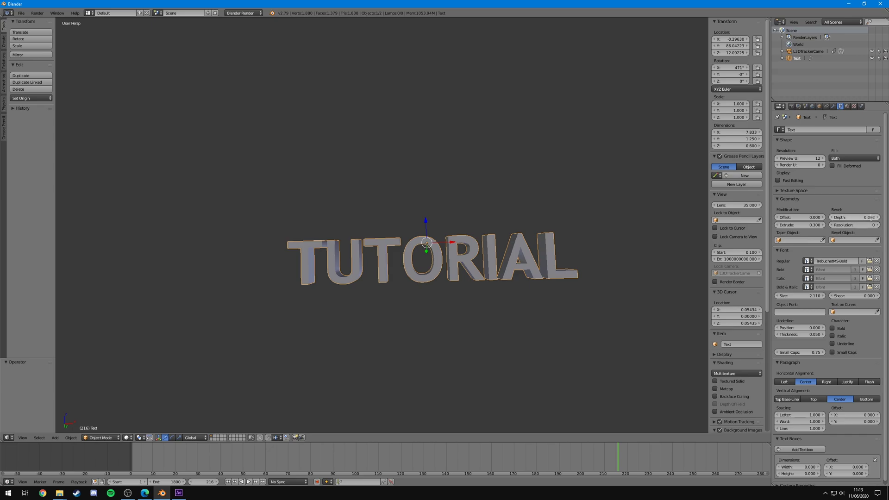
mouse_move(868, 218)
mouse_down()
mouse_move(854, 217)
mouse_move(873, 225)
mouse_up()
mouse_move(559, 293)
middle_down()
mouse_move(595, 284)
mouse_move(460, 298)
mouse_move(414, 331)
mouse_move(391, 324)
mouse_move(509, 311)
mouse_move(569, 285)
middle_up()
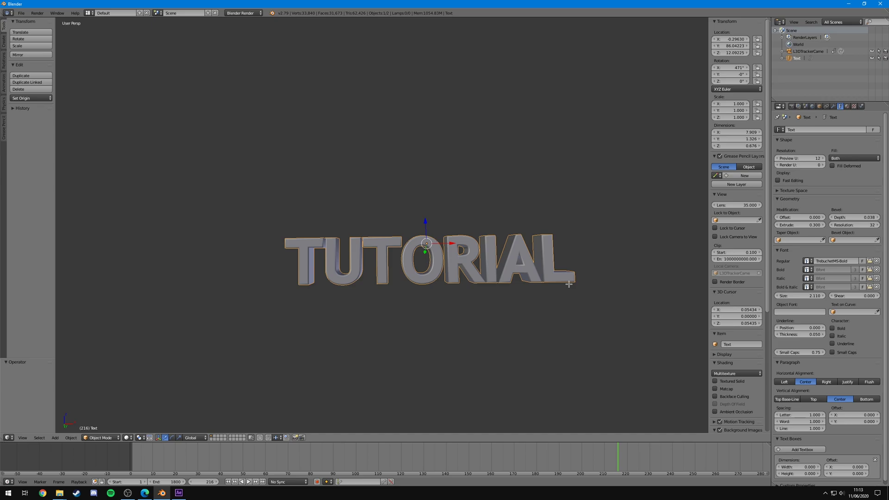
Play the camera view up to frame 239, move the text to about 96.80 on Y and 14.86 on Z, and rotate it to 462° on X.
key(KP_0)
key(alt+a)
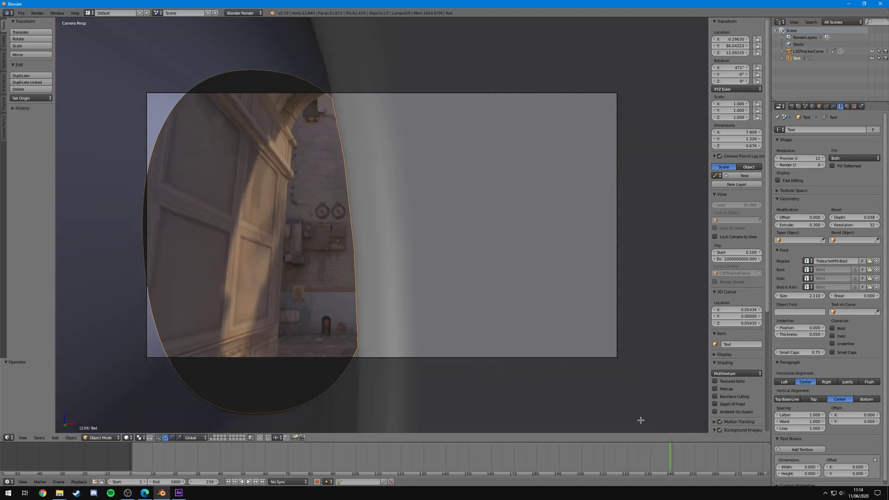
drag(736, 46, 736, 68)
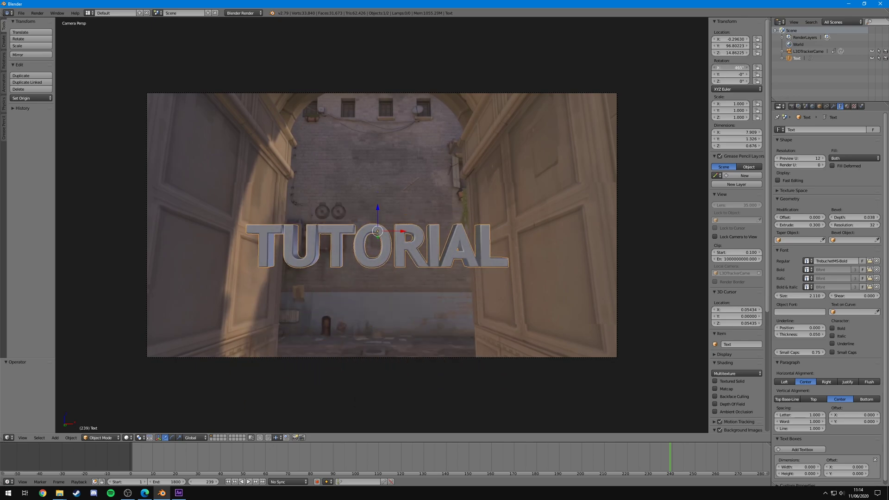
Scrub through the footage to check the text's placement in the archway, ending at frame 221.
click(638, 459)
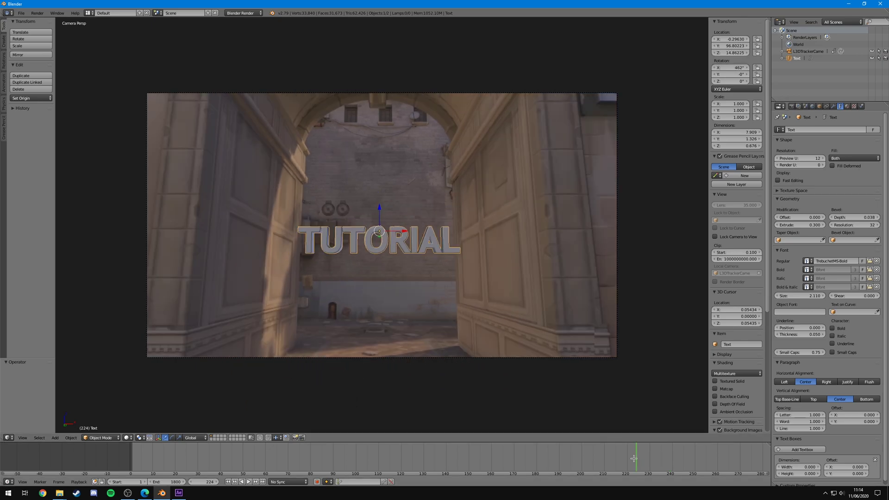
drag(655, 459, 735, 455)
click(399, 459)
click(640, 303)
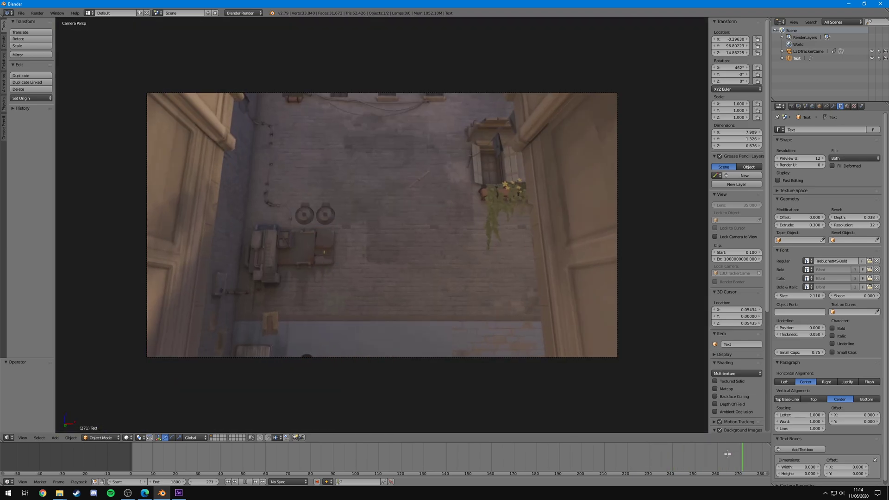
key(alt+a)
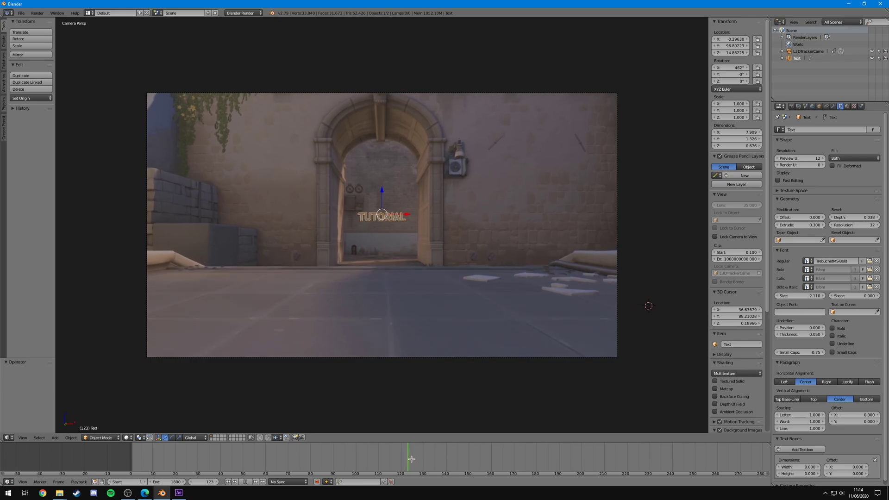
drag(529, 466, 629, 466)
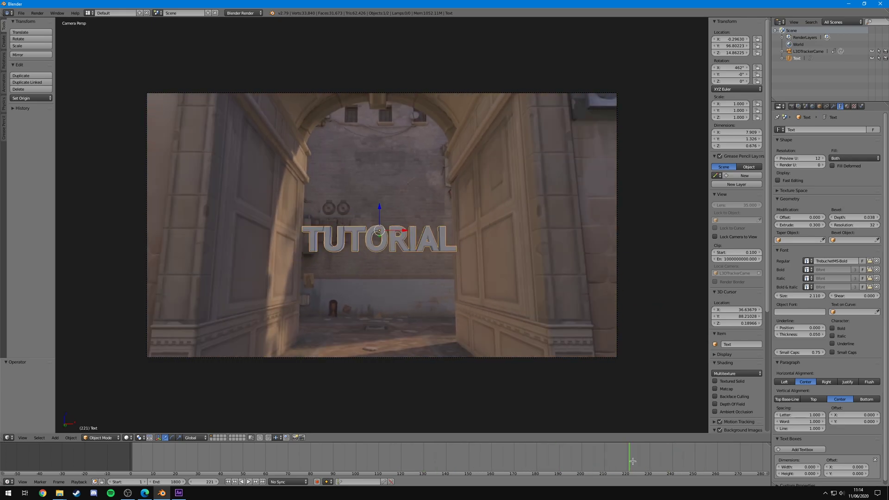
Enlarge the text's font size to 4.060 and move it back to about 104.87 on Y and 17.61 on Z.
drag(810, 296, 834, 295)
key(alt+a)
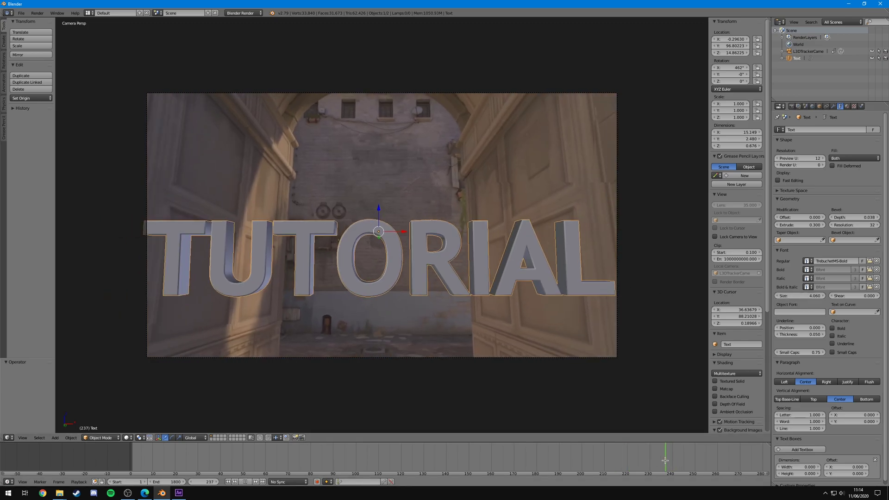
key(alt+a)
key(alt+a)
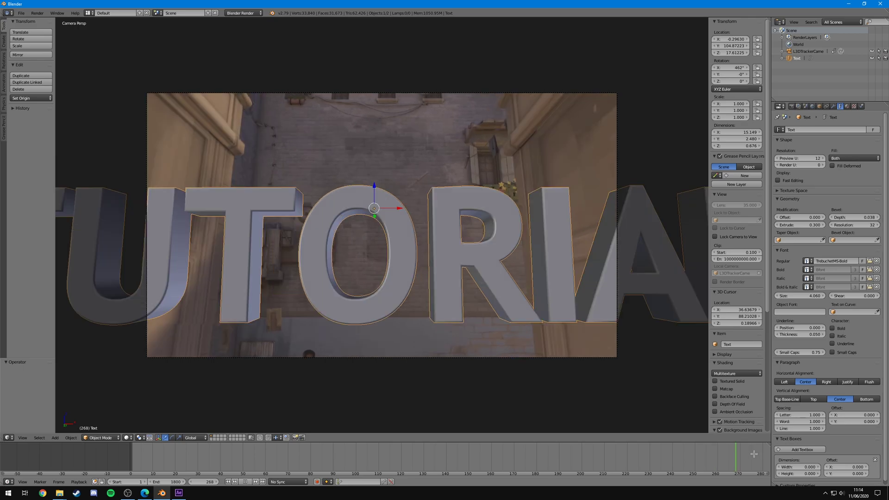
key(Escape)
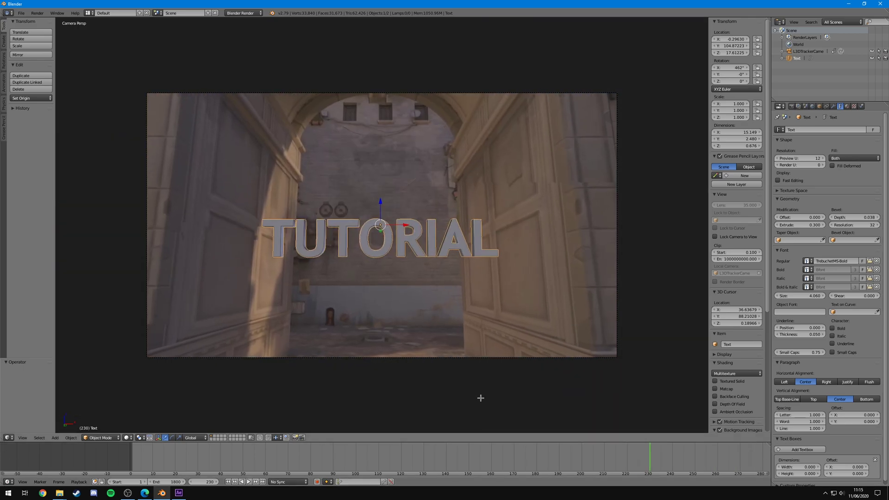
Play the footage up to frame 247 and switch the render engine to Cycles Render.
key(alt+a)
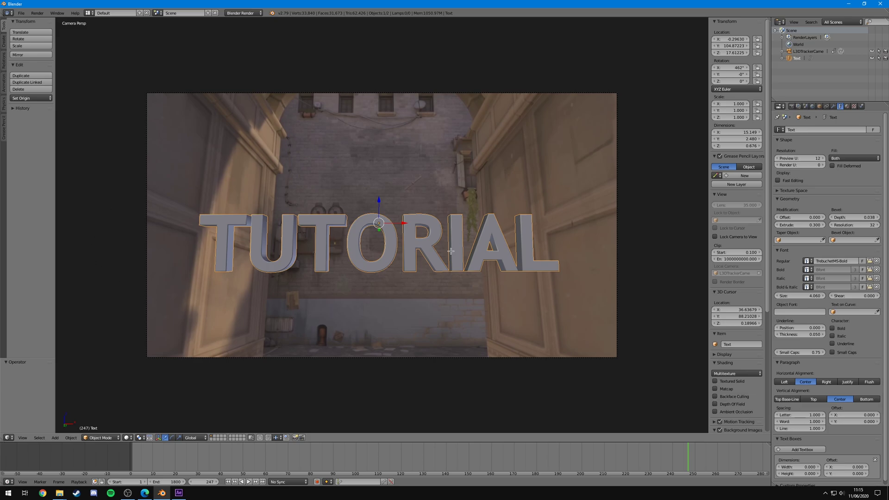
click(244, 13)
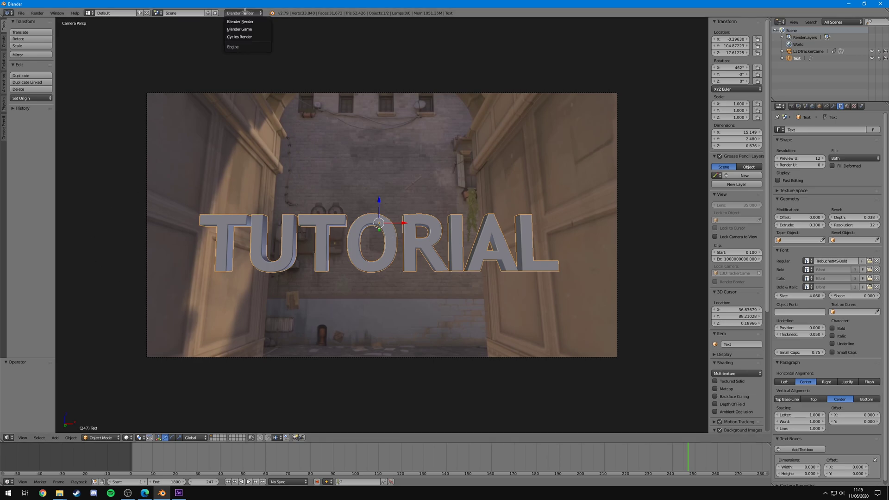
click(247, 37)
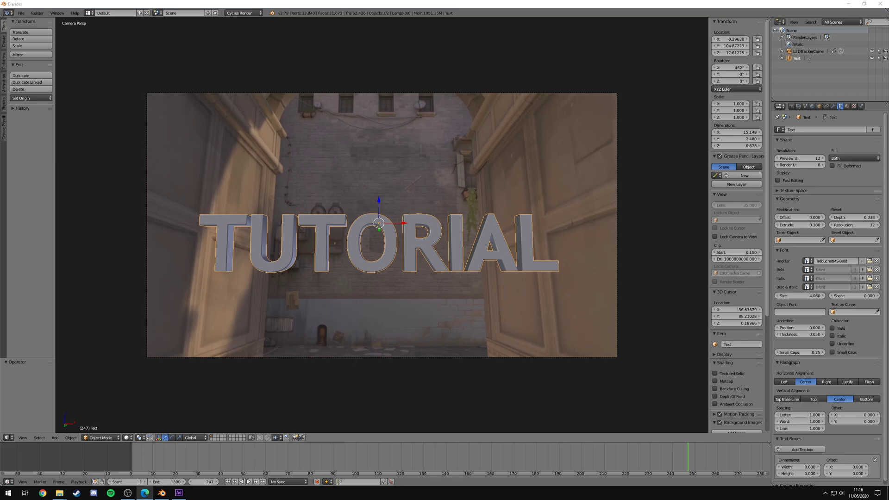
Check the Meta's Massivest Materials Library Addon page in the browser and its downloaded zip in the Downloads folder.
click(145, 492)
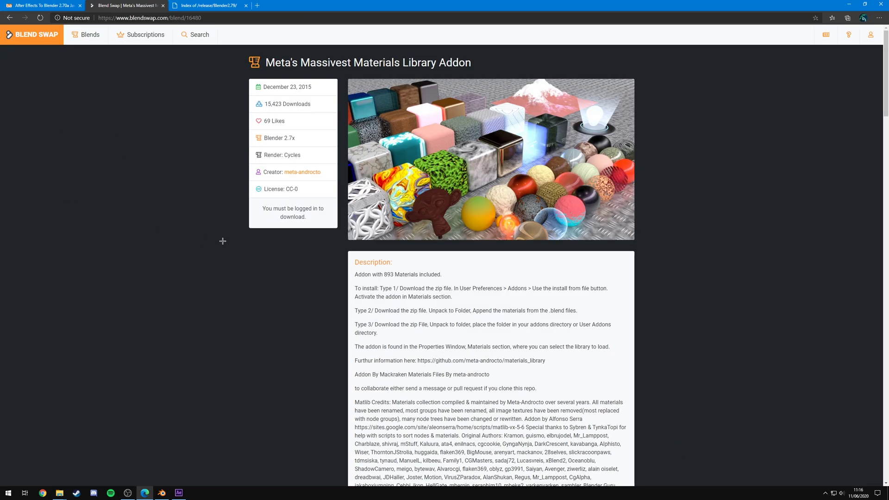
drag(262, 209, 306, 219)
click(307, 225)
click(145, 492)
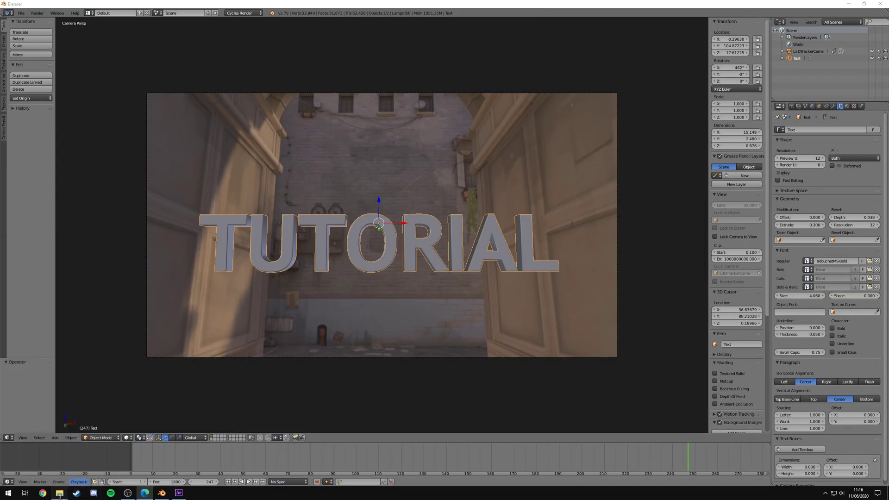
mouse_move(59, 493)
click(30, 463)
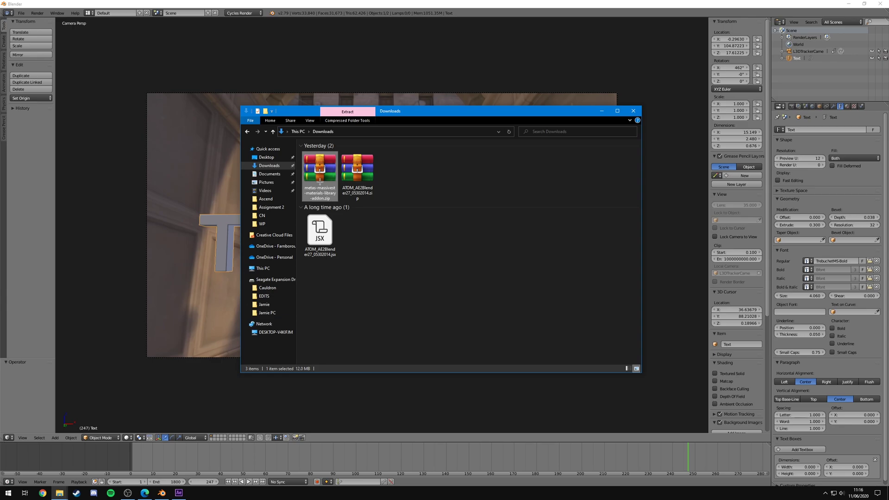
click(601, 110)
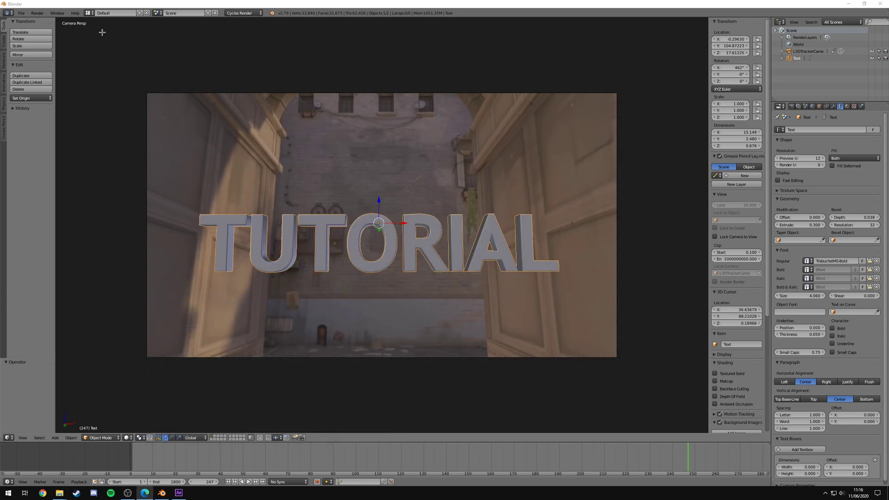
Install the add-on from metas-massivest-materials-library-addon.zip in the Downloads folder through the user preferences.
click(26, 13)
click(34, 89)
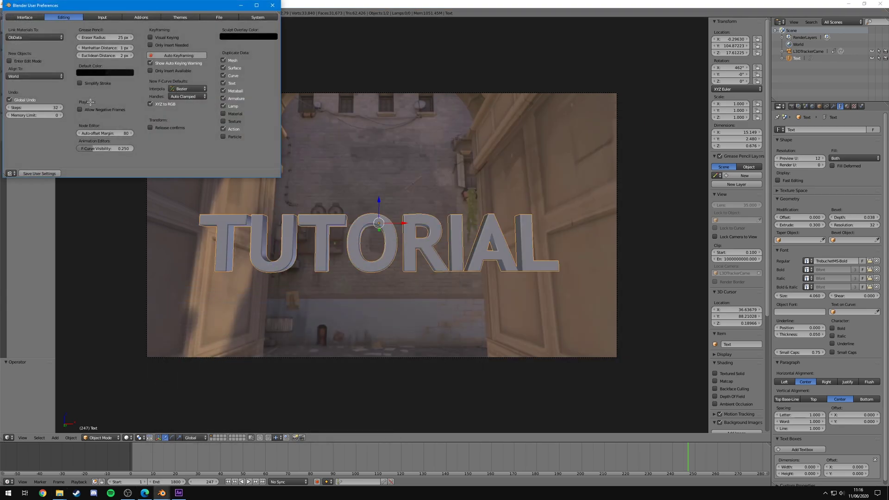
click(135, 19)
click(91, 173)
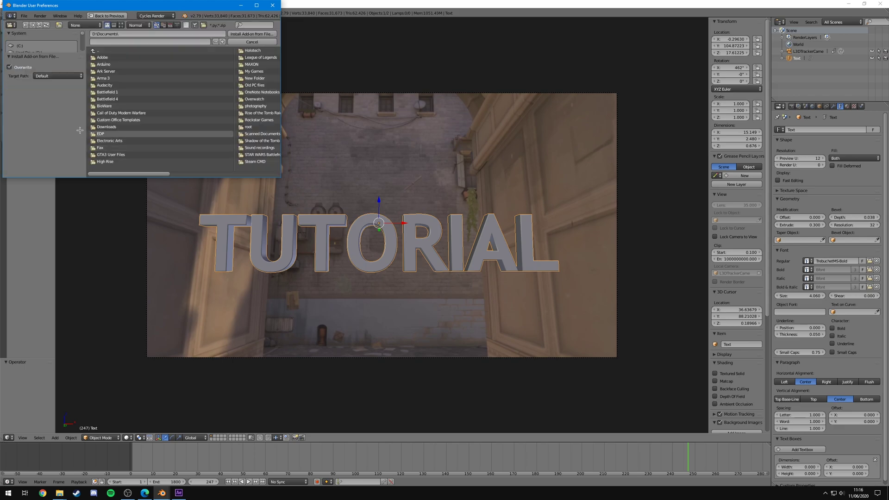
click(107, 127)
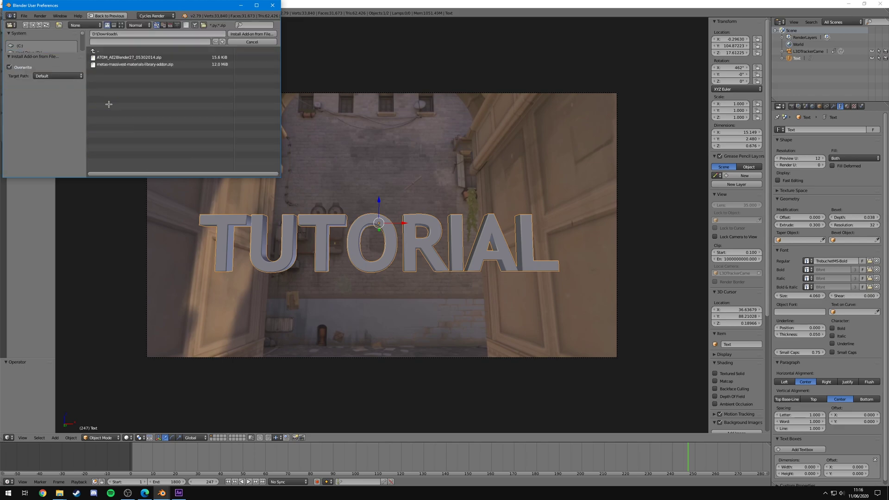
click(152, 65)
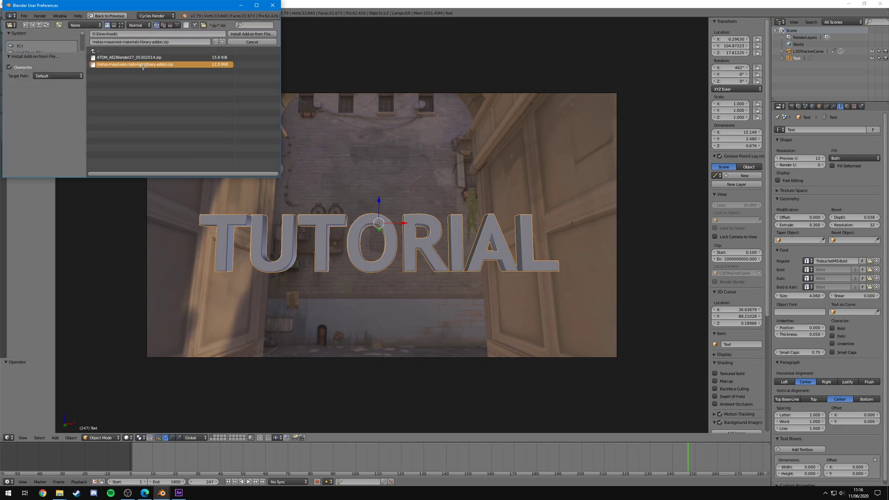
click(250, 34)
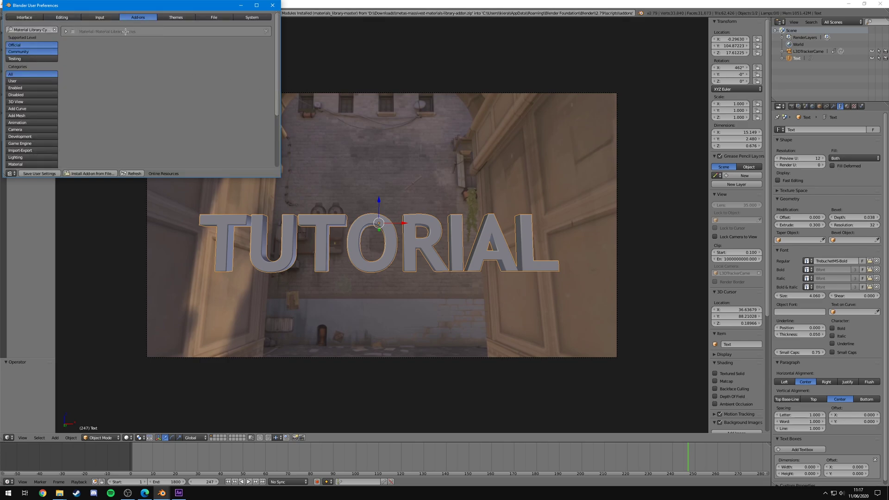
Enable the Material Library Cycles add-on and look over its details.
click(73, 31)
click(66, 31)
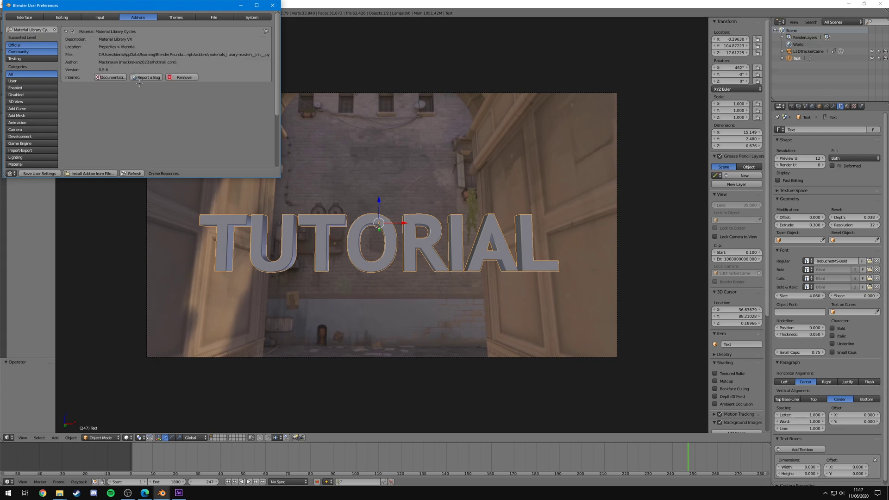
click(66, 32)
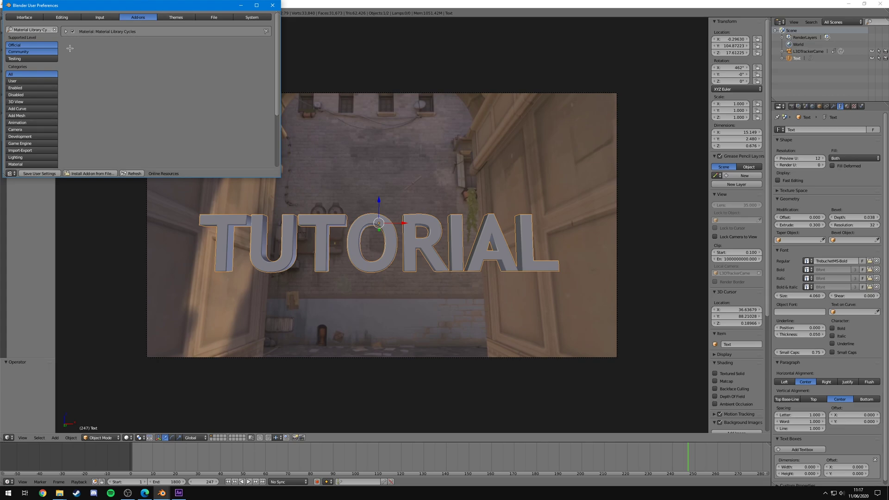
Search the Community add-ons for "materia" and close the user preferences.
click(37, 52)
key(BackSpace)
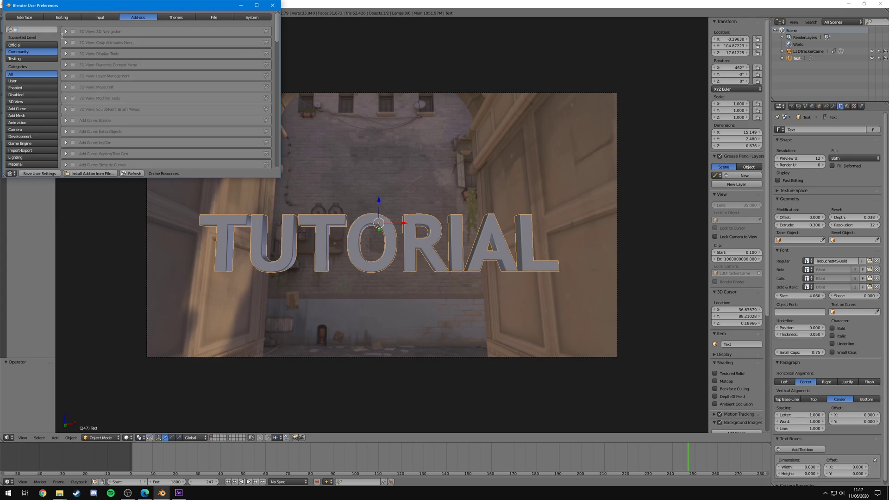
text(materia)
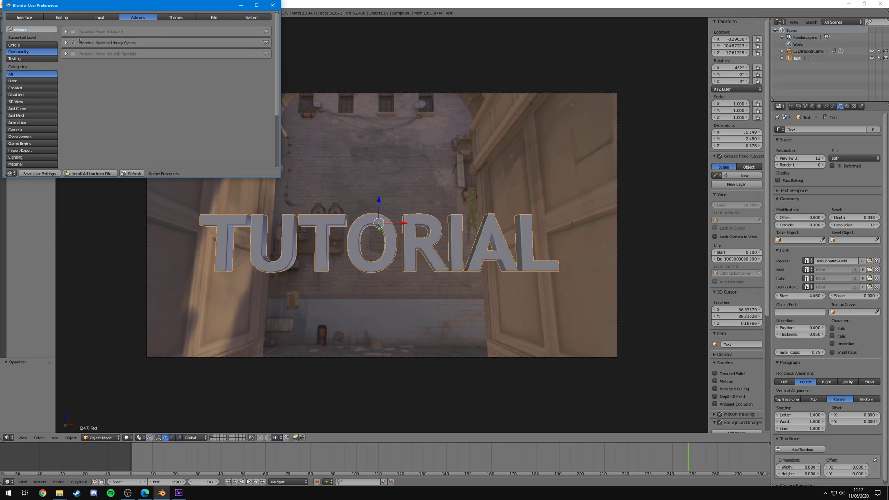
click(272, 5)
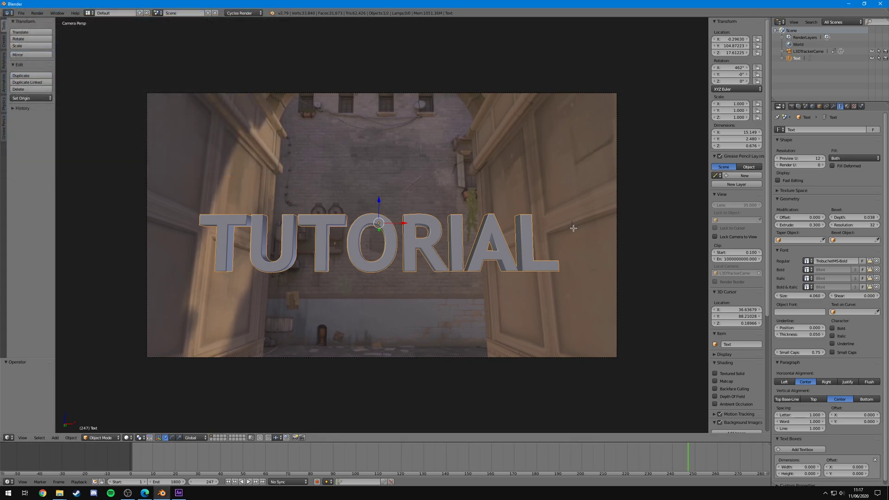
Add a new material to the text and set the viewport shading to Material.
click(846, 107)
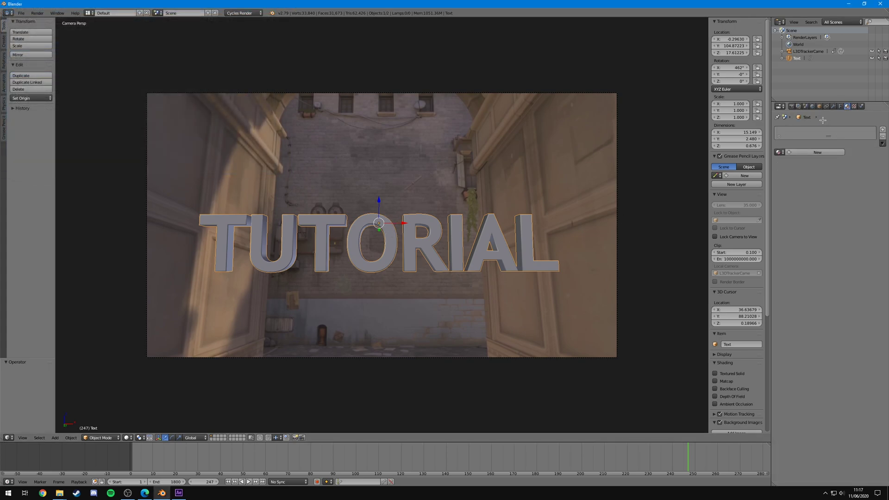
click(814, 152)
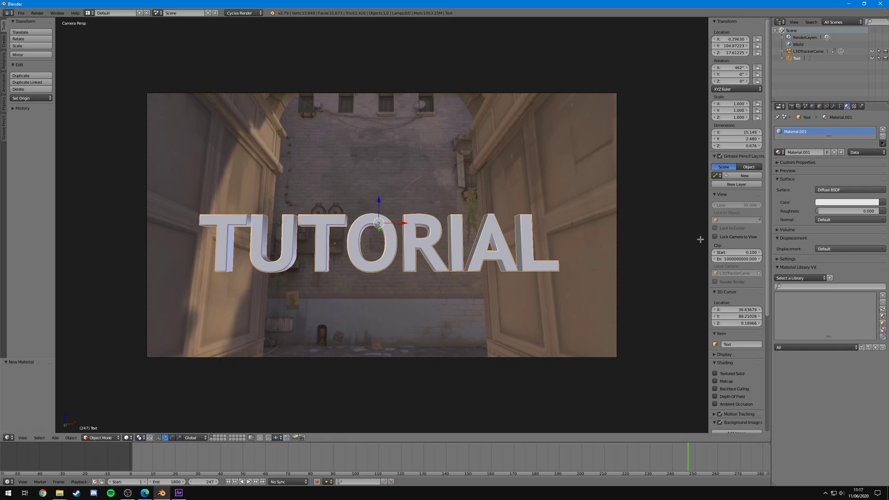
click(127, 437)
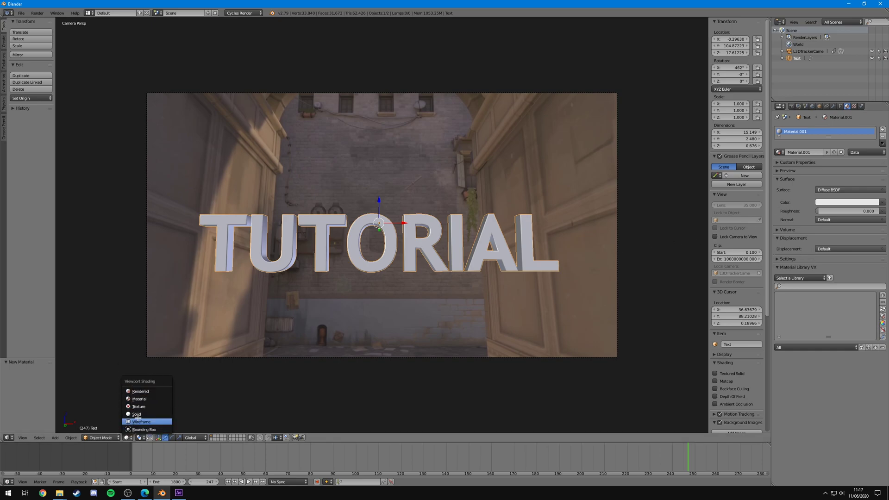
click(139, 399)
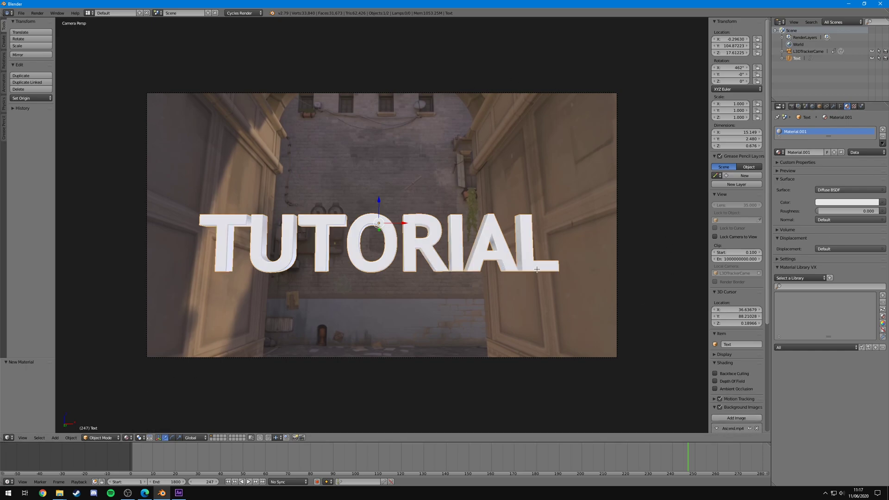
Apply the ME_BRUSHED METAL material from the Metal library to the text.
click(803, 278)
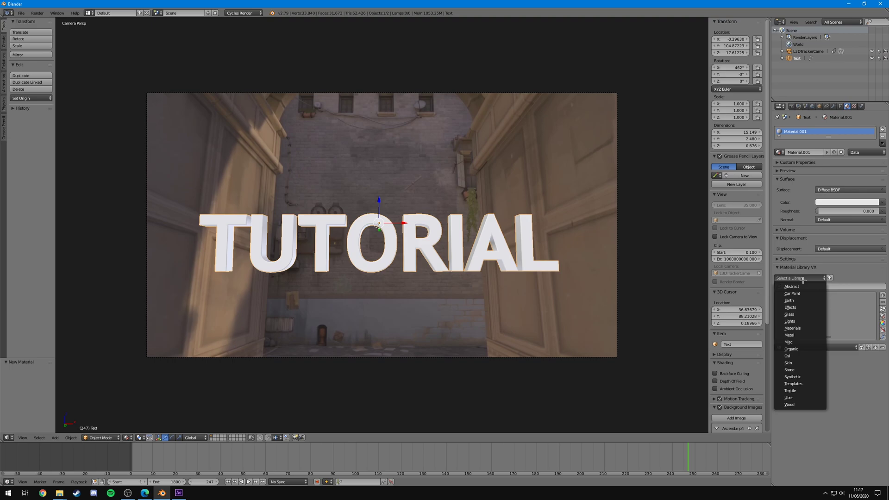
click(798, 333)
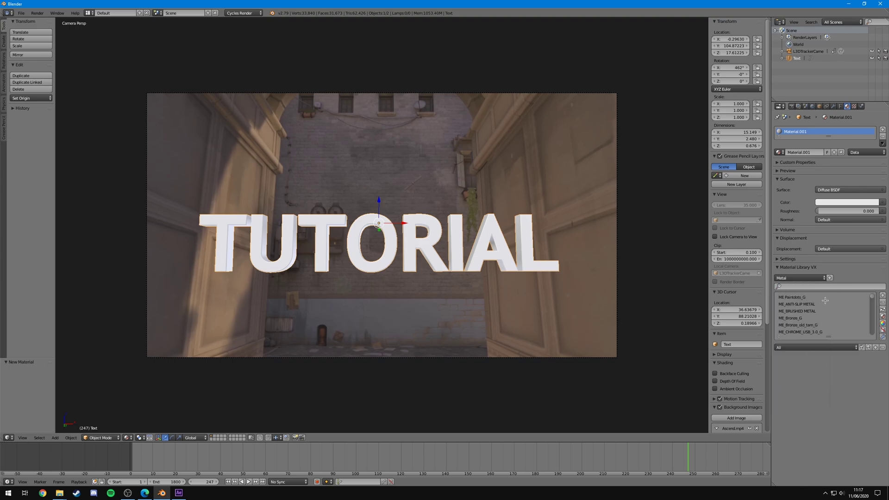
click(800, 311)
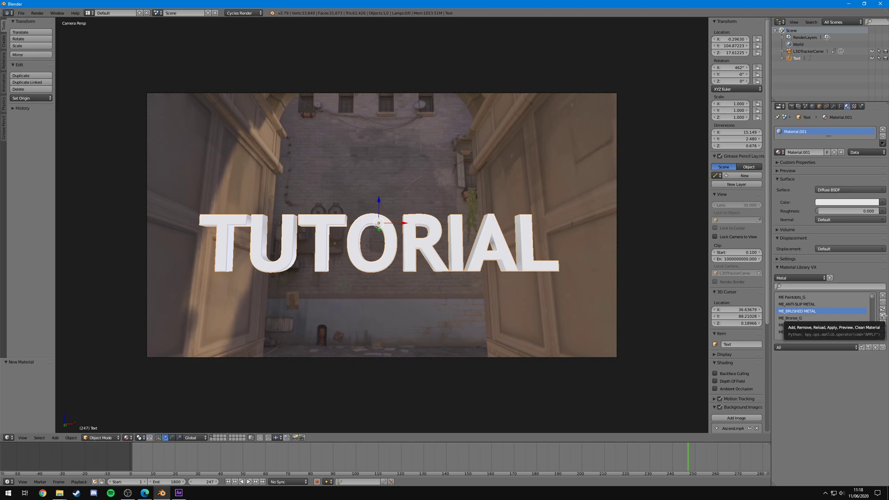
click(883, 316)
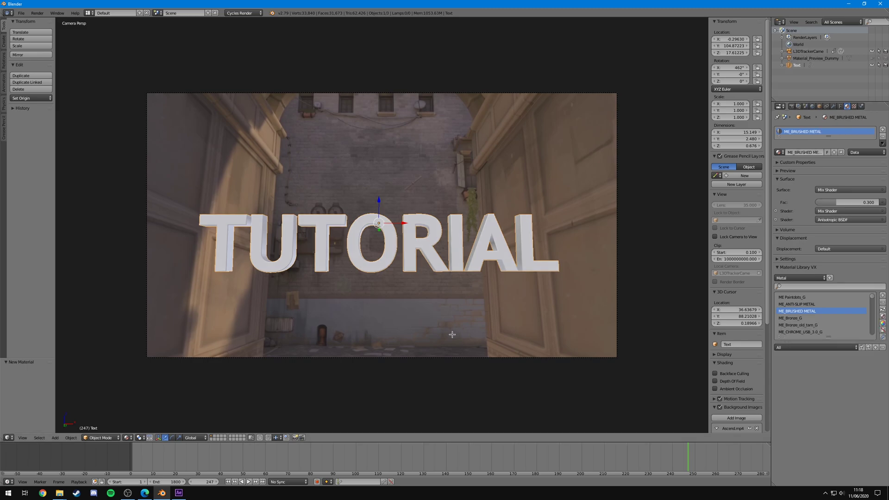
Preview the brushed metal text in Rendered shading and switch the viewport back to Solid.
scroll(364, 307, up, 1)
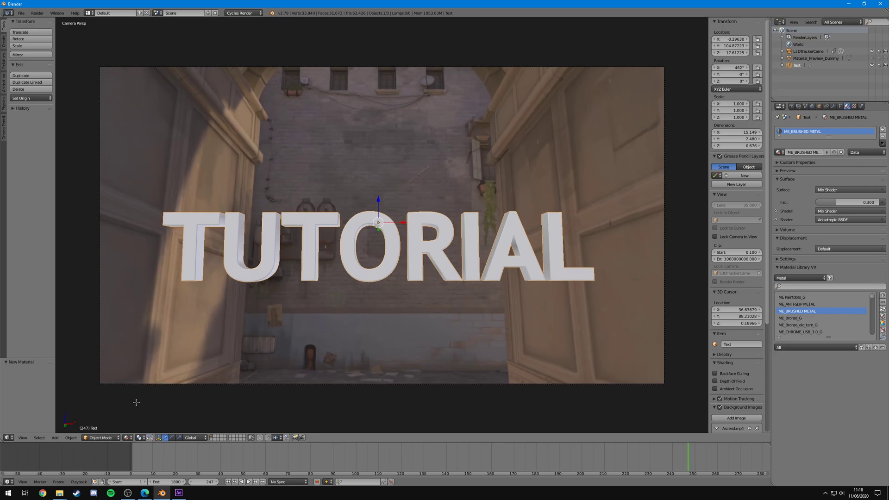
click(128, 438)
click(139, 392)
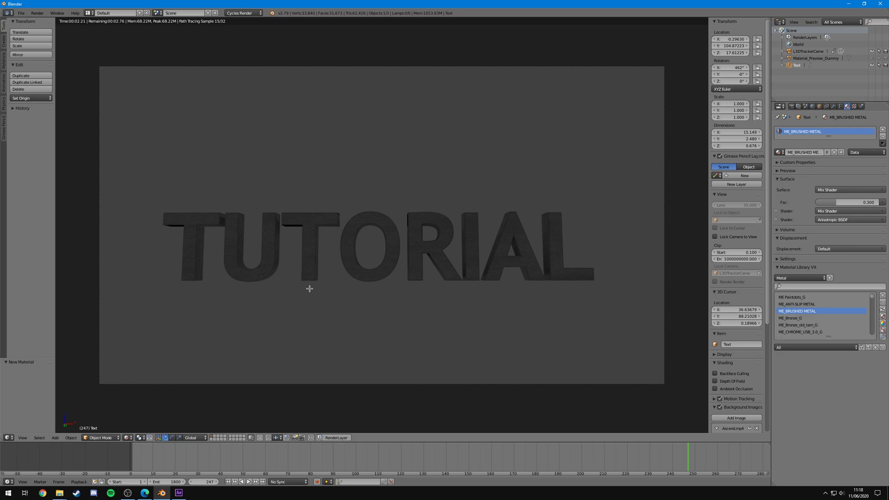
click(128, 438)
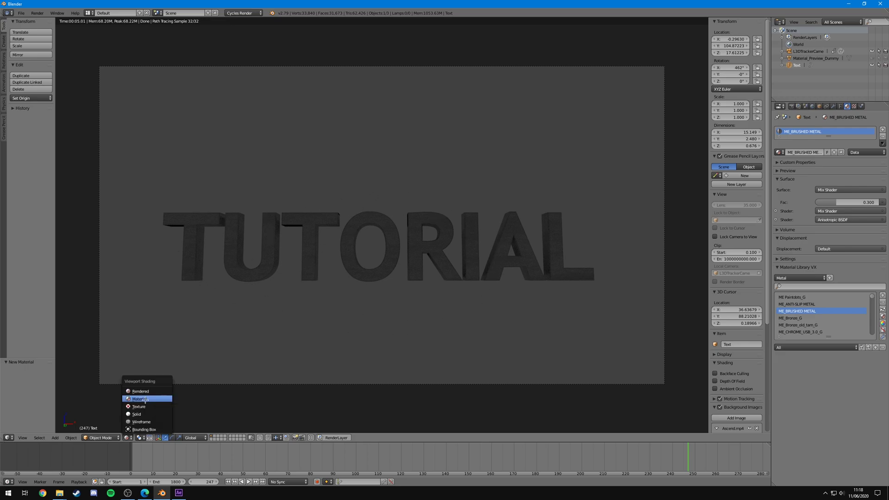
click(139, 414)
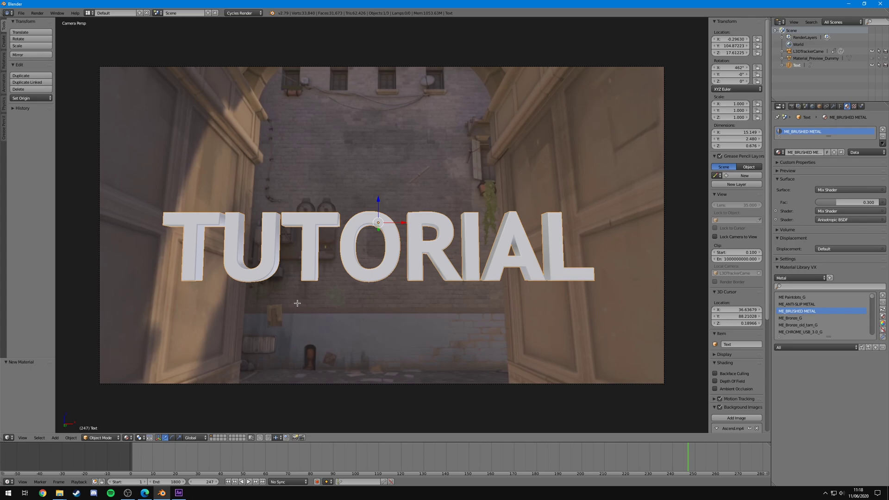
Add a Sun lamp to the scene and move it about 20 units along Y.
middle_drag(303, 301, 330, 288)
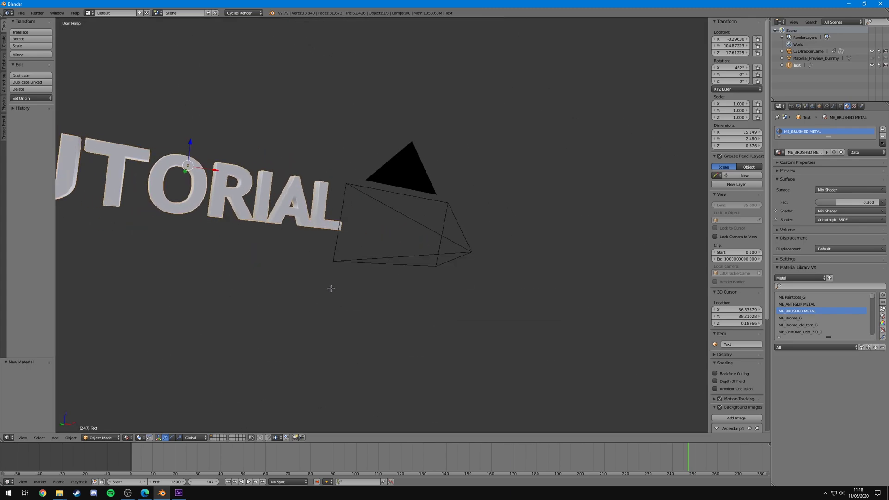
scroll(331, 288, down, 3)
middle_drag(317, 252, 348, 230)
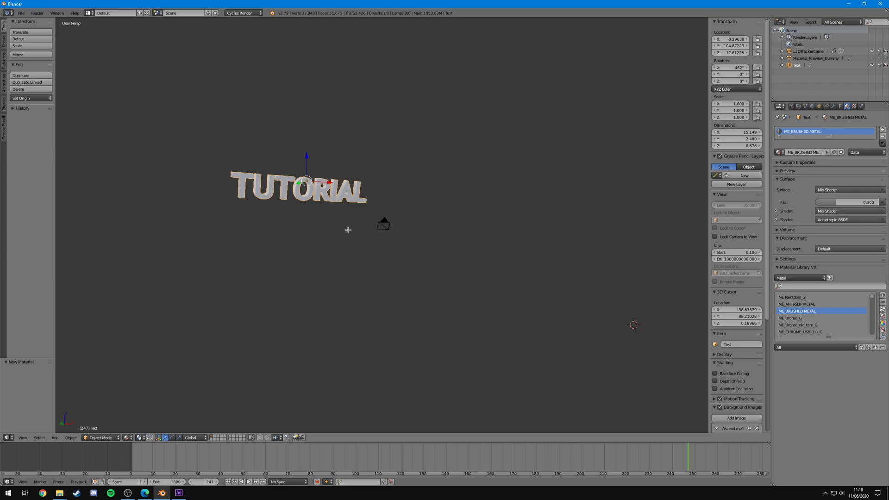
key(shift+a)
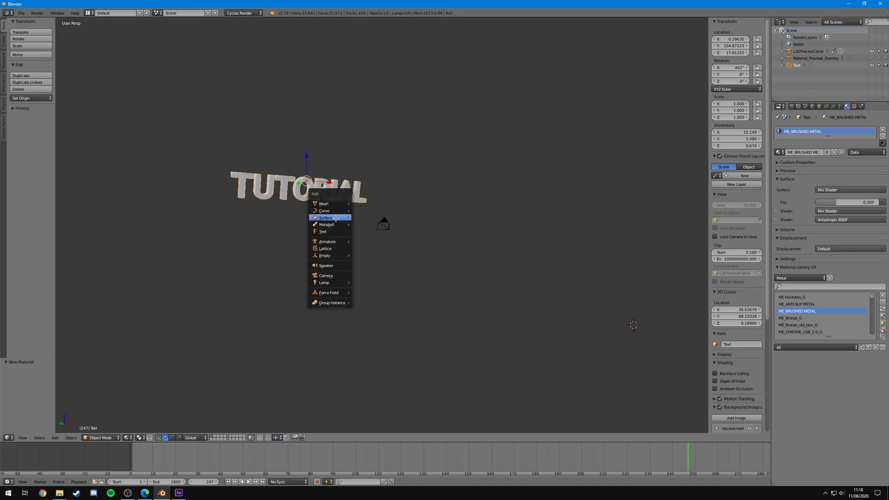
mouse_move(330, 282)
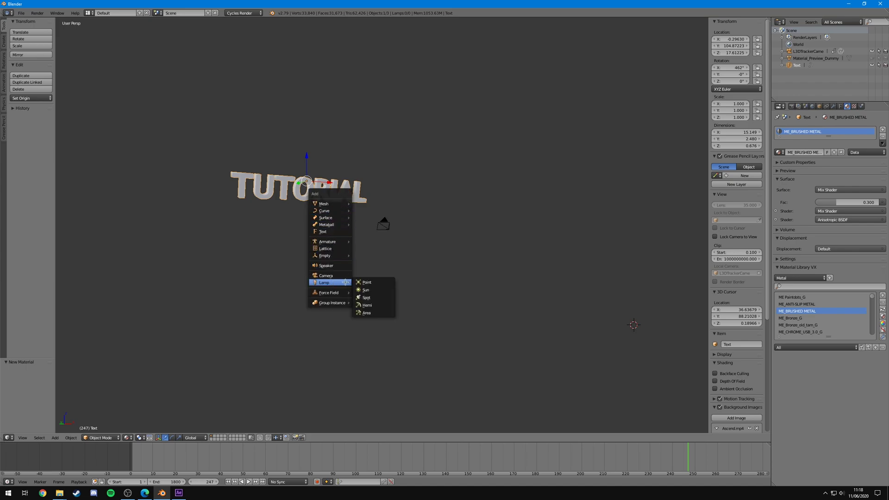
click(369, 289)
key(g)
key(x)
click(420, 258)
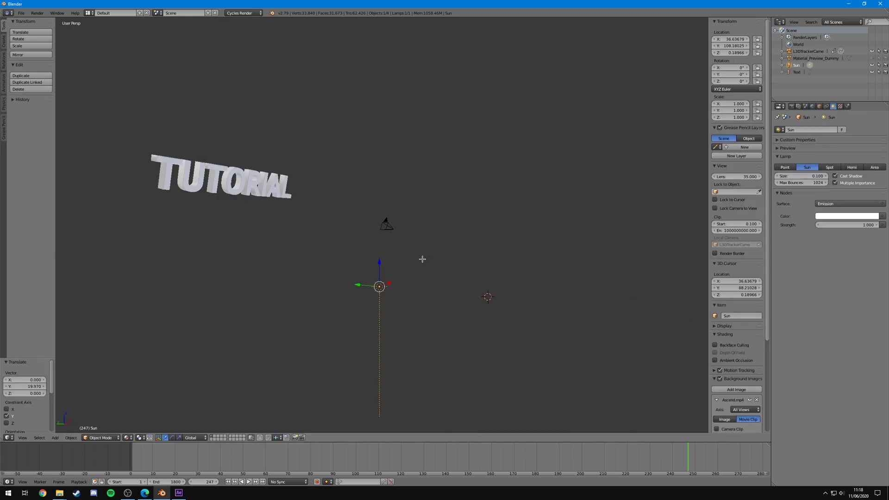
Position the sun lamp above and just in front of the text, at about X -0.65, Y 97.9, Z 27.56.
middle_drag(421, 258, 362, 258)
click(369, 304)
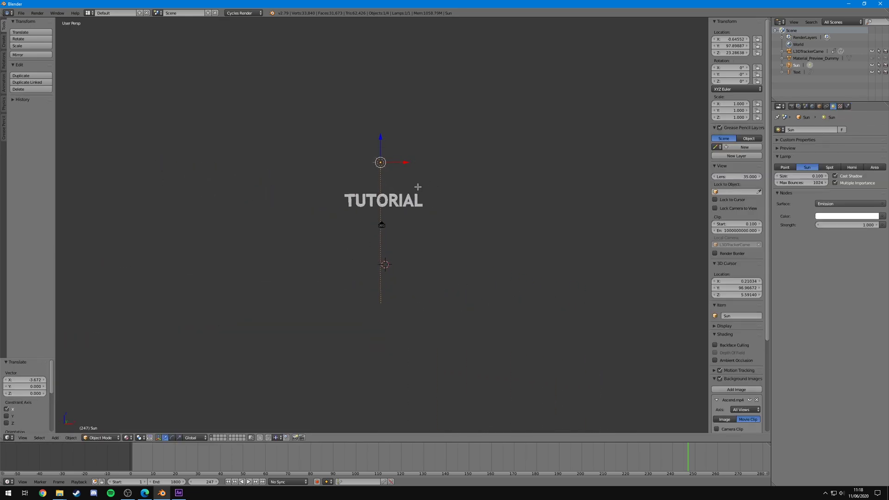
middle_drag(387, 183, 370, 158)
key(g)
key(z)
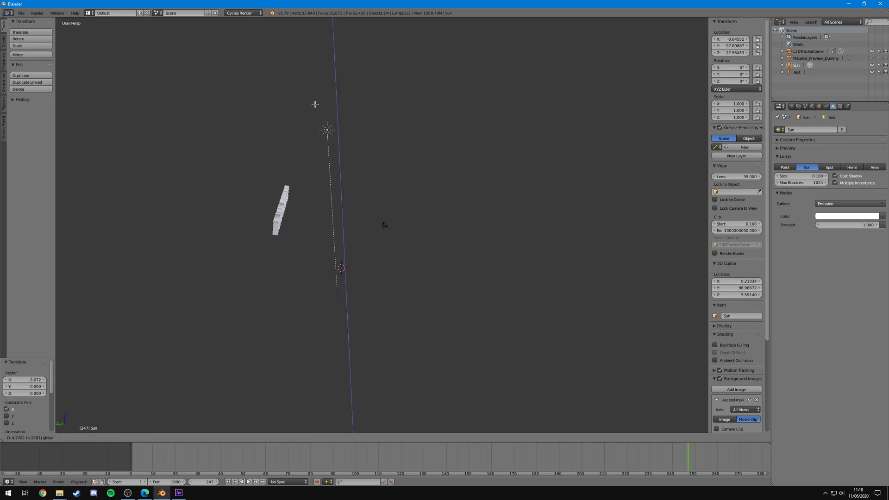
click(314, 104)
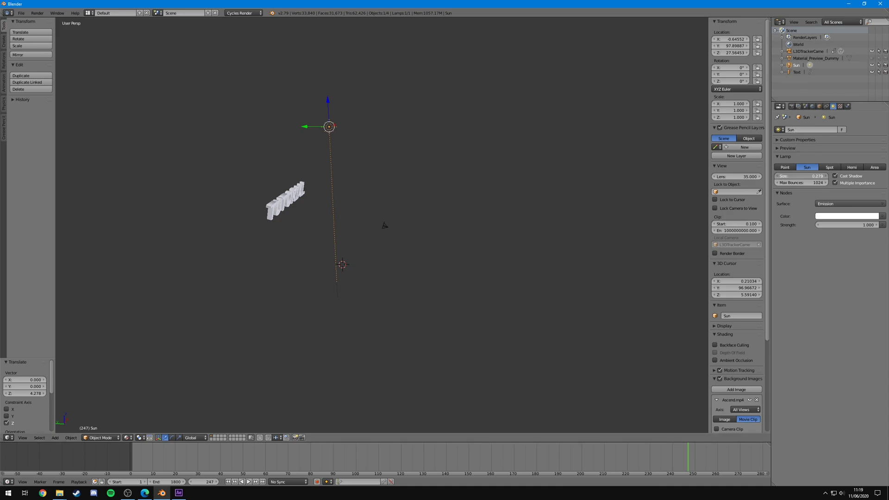
Increase the sun lamp's size to about 5.98, judging the text through the camera in Rendered shading.
drag(801, 176, 824, 175)
middle_drag(417, 176, 325, 142)
key(KP_0)
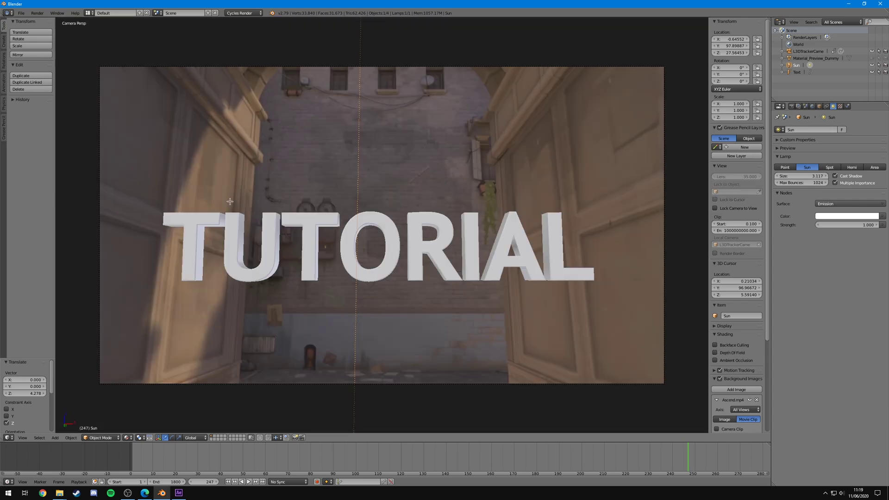
click(131, 438)
click(143, 388)
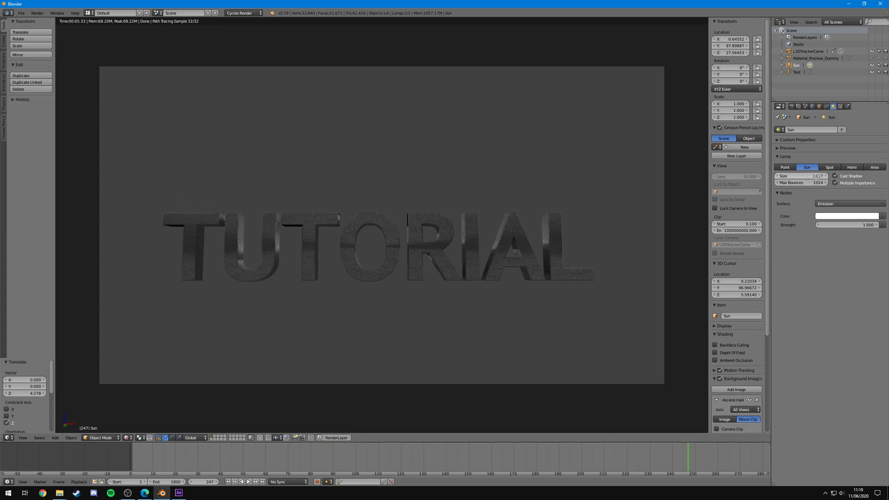
drag(816, 176, 794, 176)
Leave the camera view, return to Solid shading and add a Spot lamp to the scene.
middle_drag(462, 314, 328, 208)
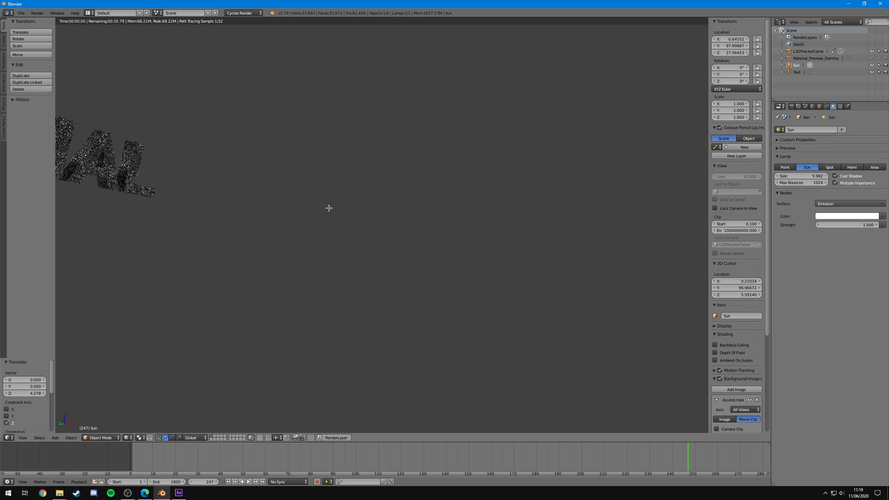
click(128, 438)
click(138, 415)
scroll(301, 245, down, 5)
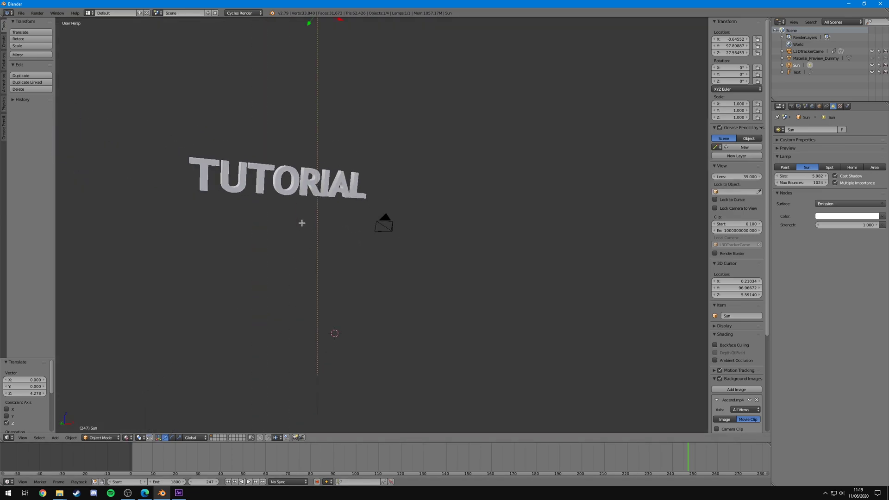
key(shift+a)
mouse_move(300, 223)
key(Escape)
middle_drag(329, 223, 315, 227)
key(shift+a)
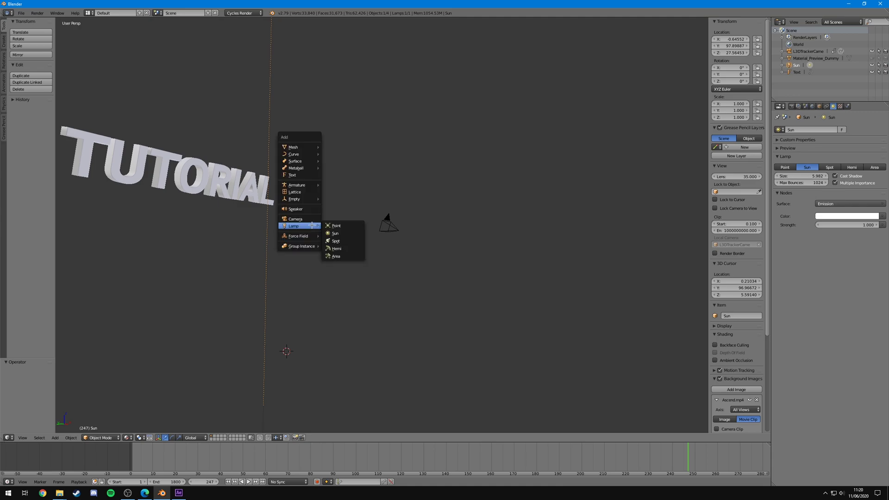
click(335, 241)
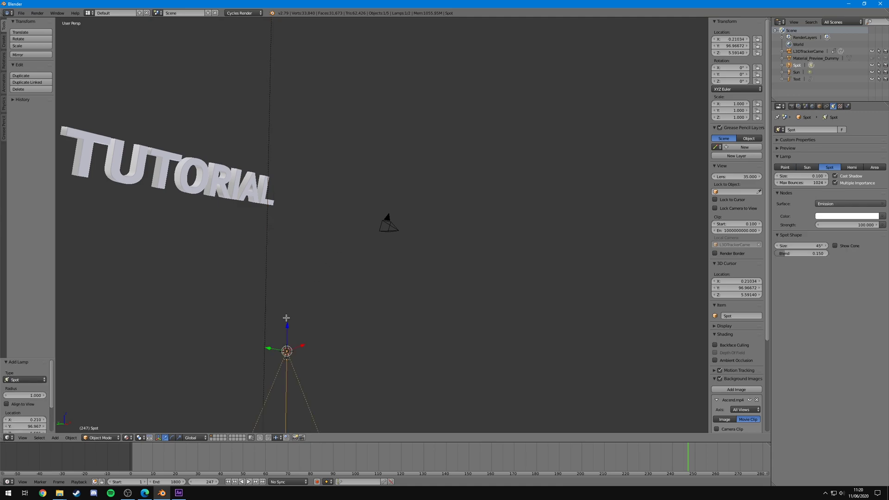
Raise the spot lamp to about Z 17.2 and move it along Y to about 90.05, farther in front of the text.
drag(288, 320, 296, 259)
middle_drag(296, 260, 366, 153)
key(g)
key(y)
click(441, 151)
middle_drag(440, 151, 492, 151)
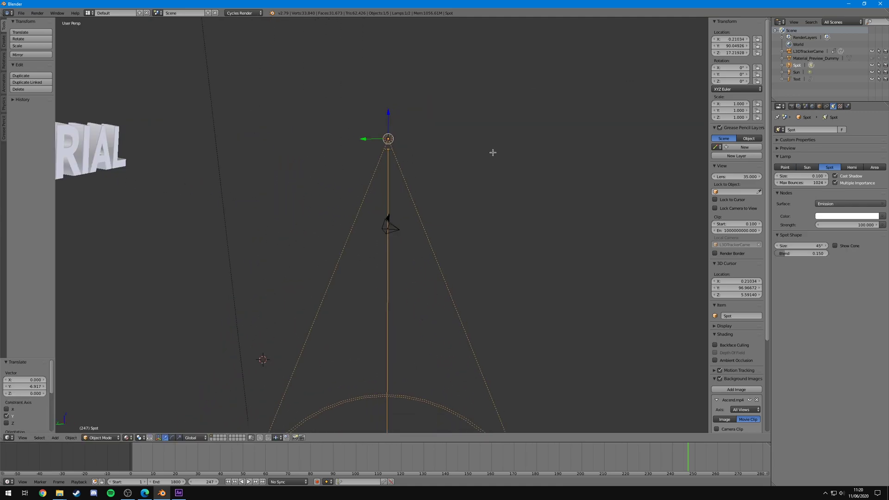
Aim the spot lamp at the text with an X rotation of about 73.7° and raise it to about Z 21.9.
key(r)
key(x)
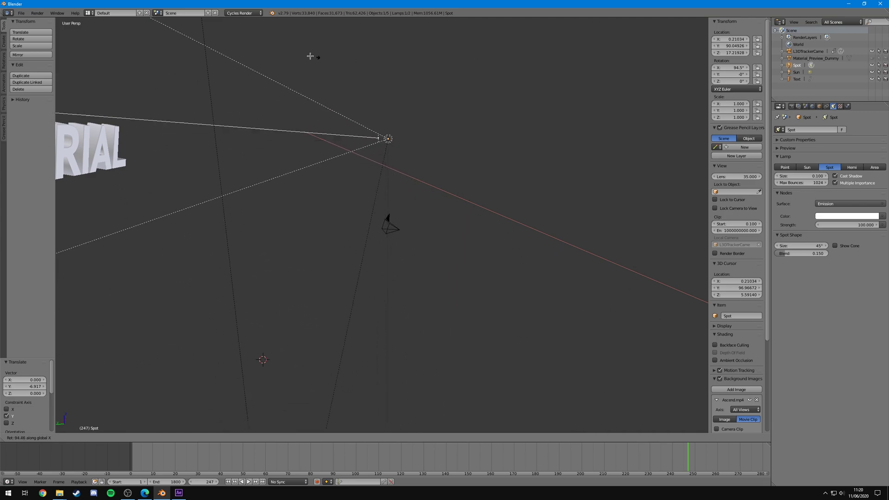
click(303, 48)
middle_drag(407, 139, 390, 152)
key(g)
key(z)
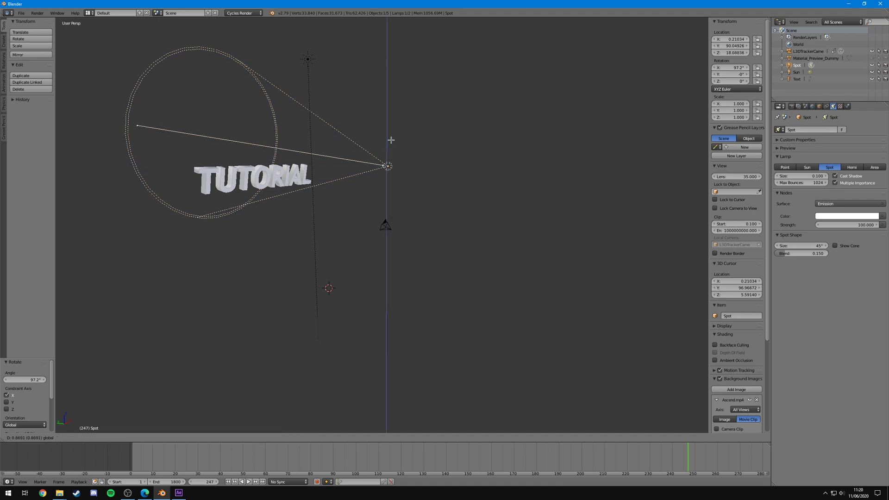
click(400, 96)
key(r)
key(x)
click(380, 97)
Lower the spot lamp about 2.7 units along Z and shift it about 0.77 units in the negative X direction.
middle_drag(380, 97, 412, 152)
key(g)
key(z)
click(371, 121)
key(g)
key(x)
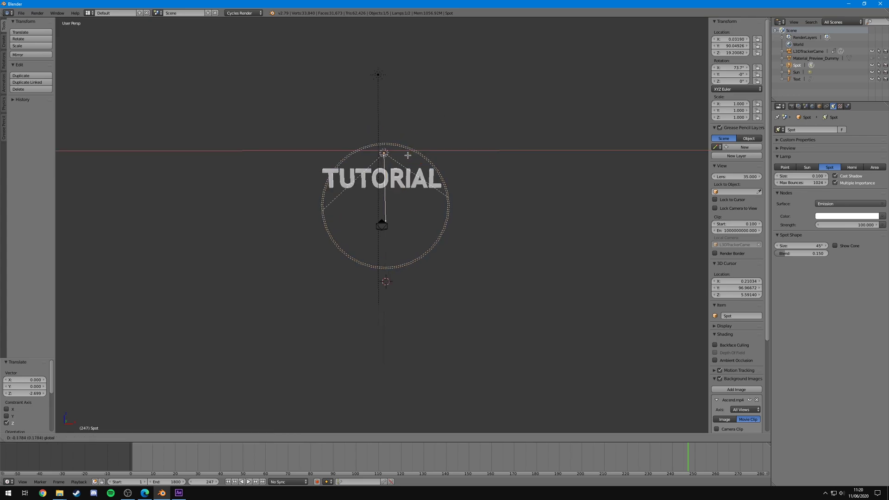
click(402, 153)
Center the sun lamp over the text by moving it about 0.36 units along X.
right_click(379, 74)
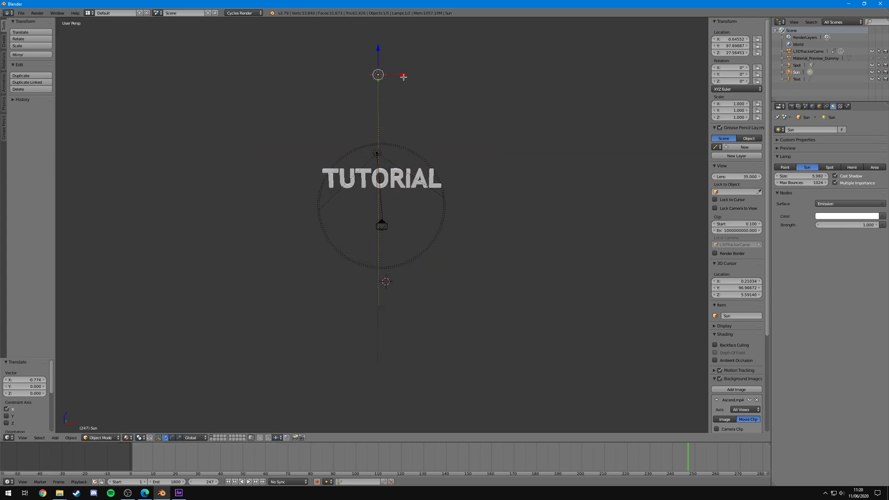
drag(403, 77, 445, 101)
middle_drag(444, 102, 452, 101)
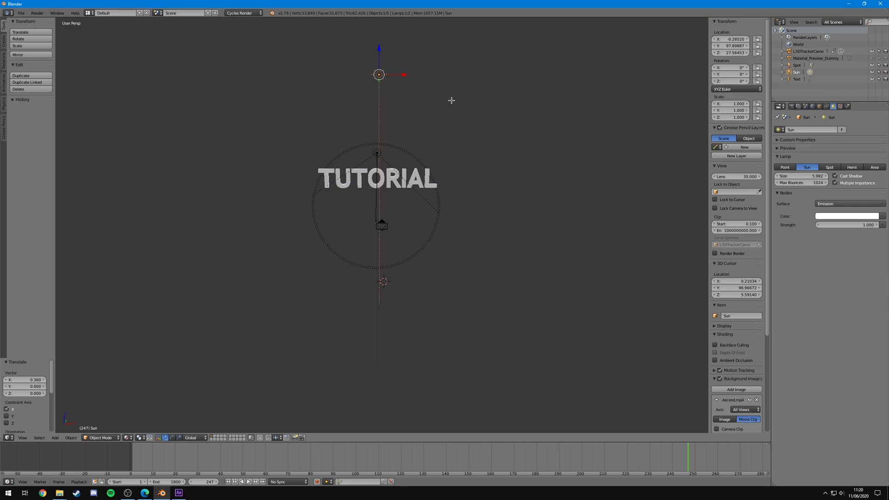
Center the spot lamp on the text by moving it about 0.54 units along X.
right_click(376, 151)
key(g)
key(x)
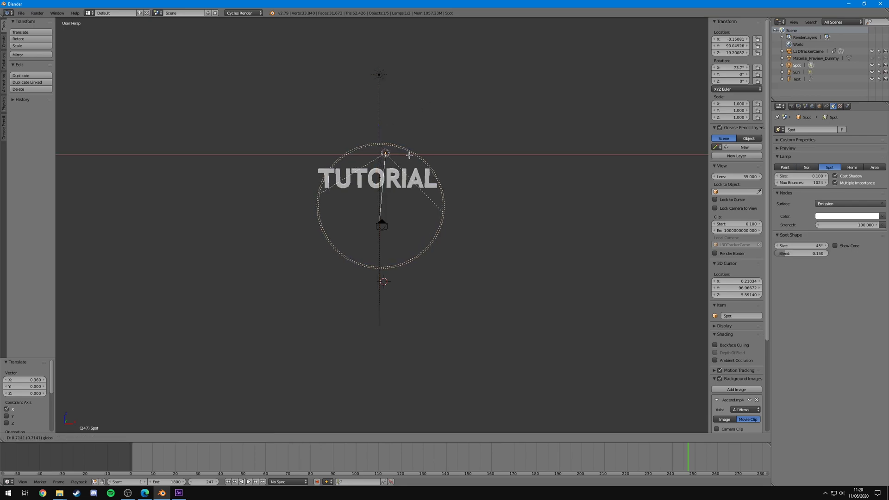
click(412, 153)
middle_drag(416, 119, 464, 117)
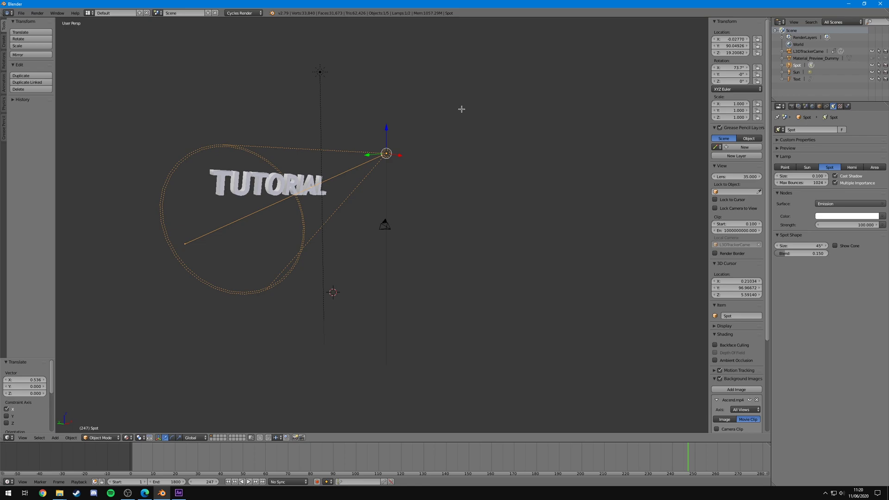
middle_drag(446, 112, 429, 121)
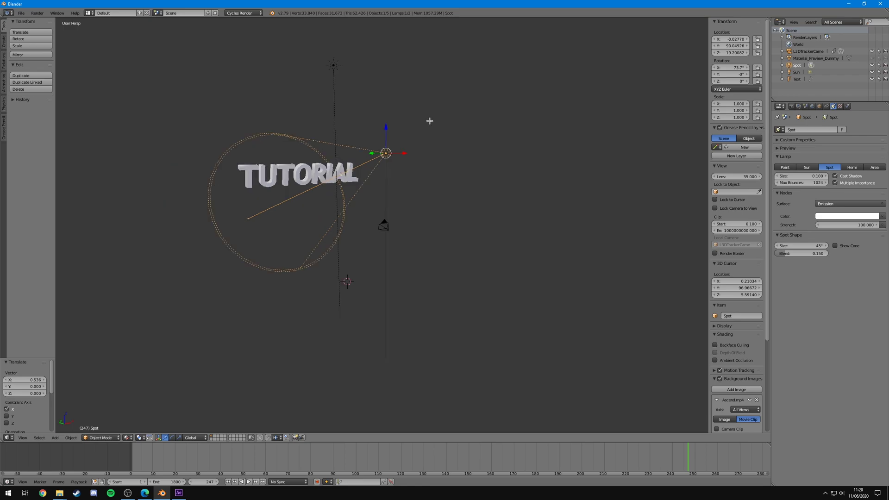
Show the camera view in Rendered shading and increase the spot lamp's size to 1.480.
key(KP_0)
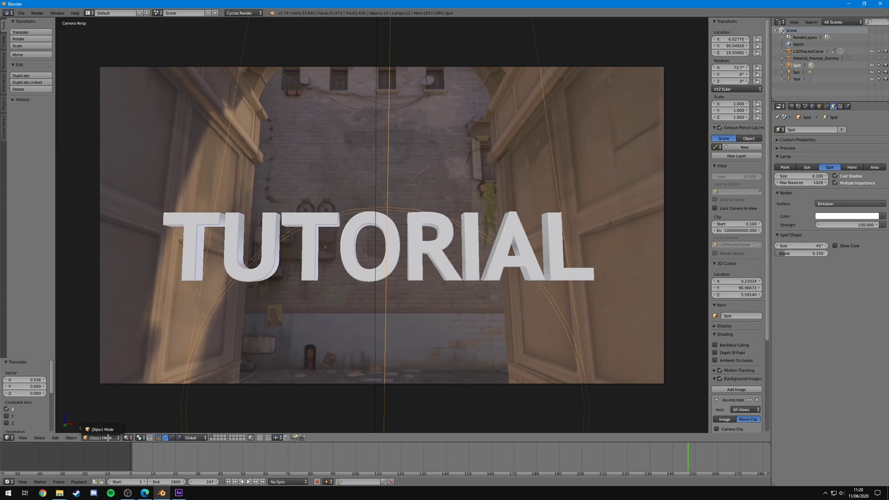
click(124, 438)
click(138, 393)
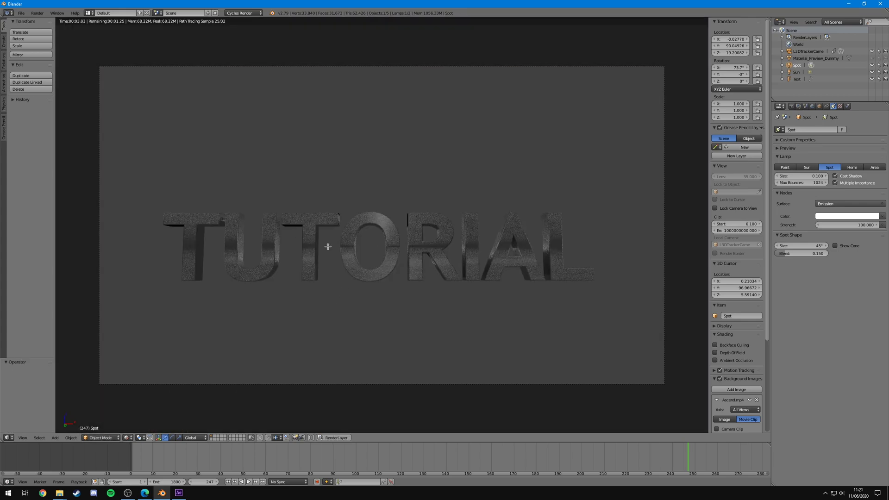
scroll(306, 233, down, 2)
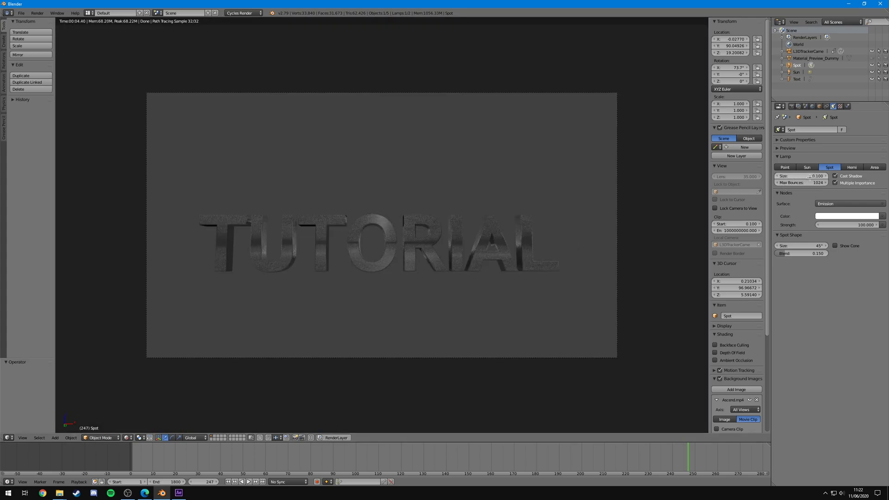
drag(803, 176, 829, 176)
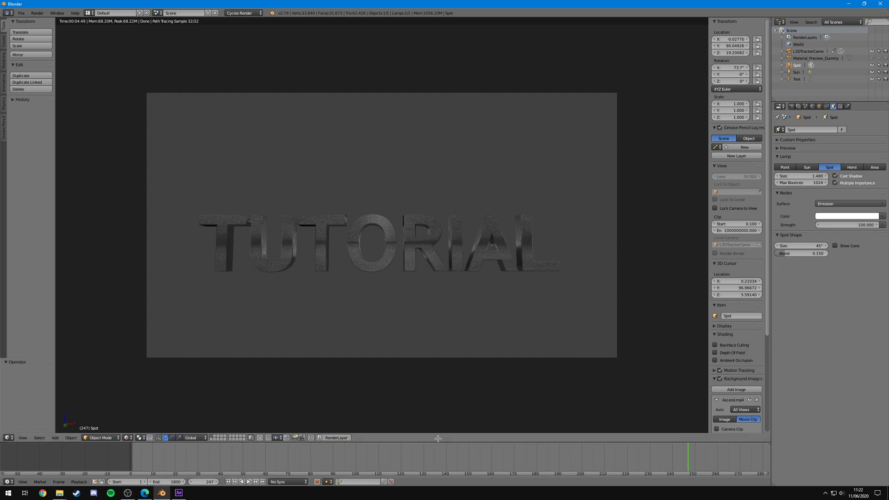
Leave Rendered shading and scrub through the animation to examine where the TUTORIAL text goes out of the camera's view.
key(shift+z)
click(536, 458)
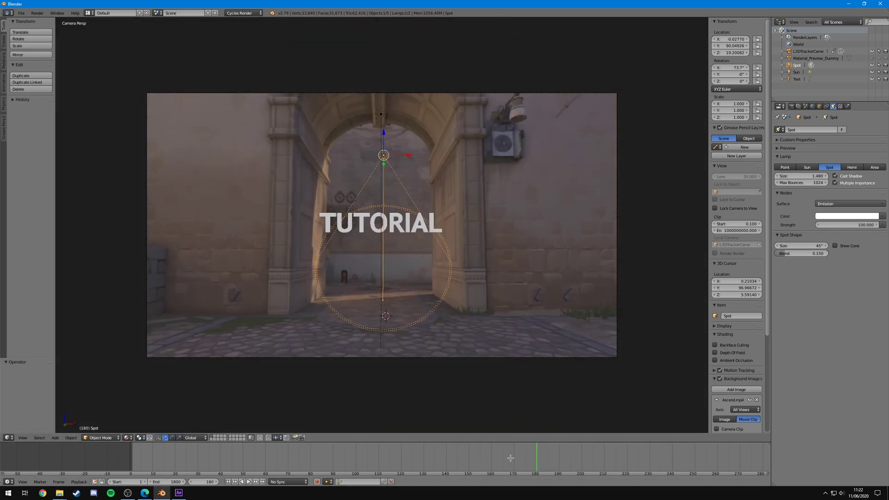
drag(427, 454, 243, 458)
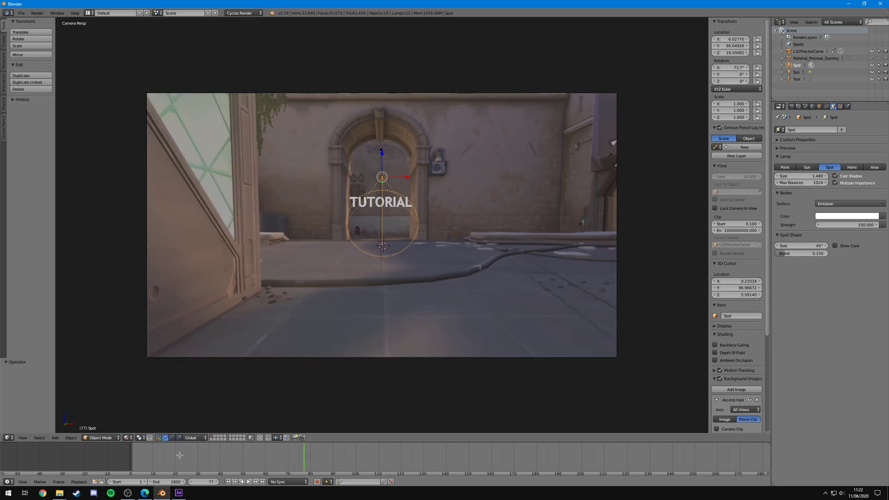
drag(179, 455, 723, 456)
scroll(417, 465, down, 3)
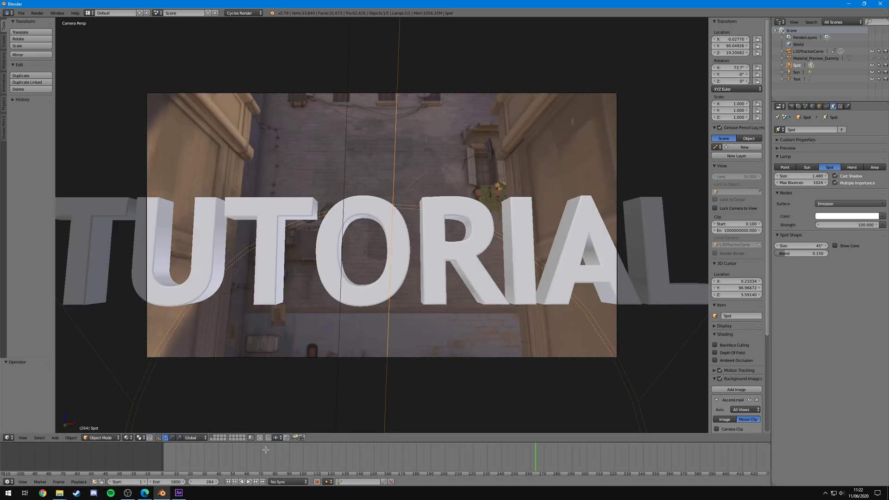
mouse_move(539, 457)
mouse_down()
mouse_move(558, 454)
mouse_move(542, 454)
mouse_up()
key(Left)
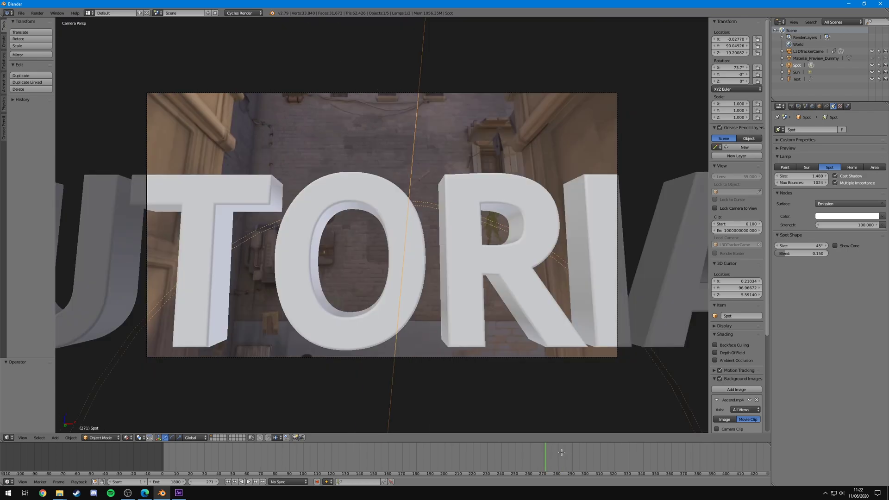
key(alt+a)
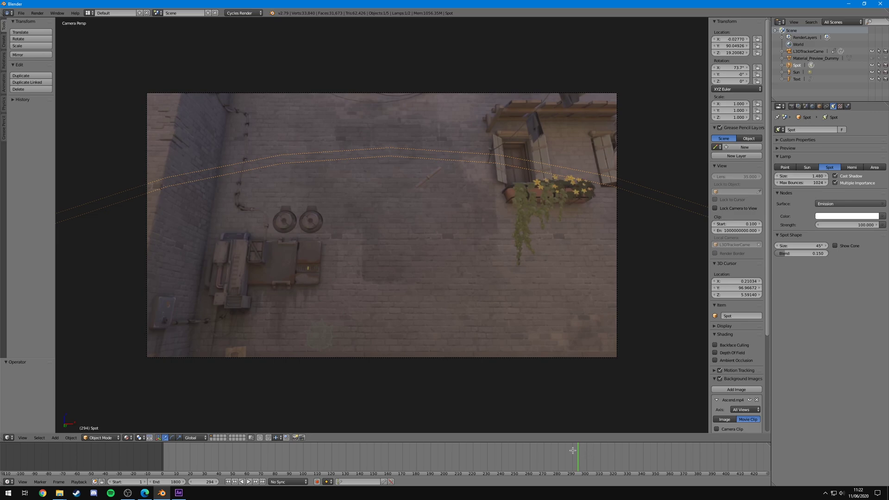
click(573, 450)
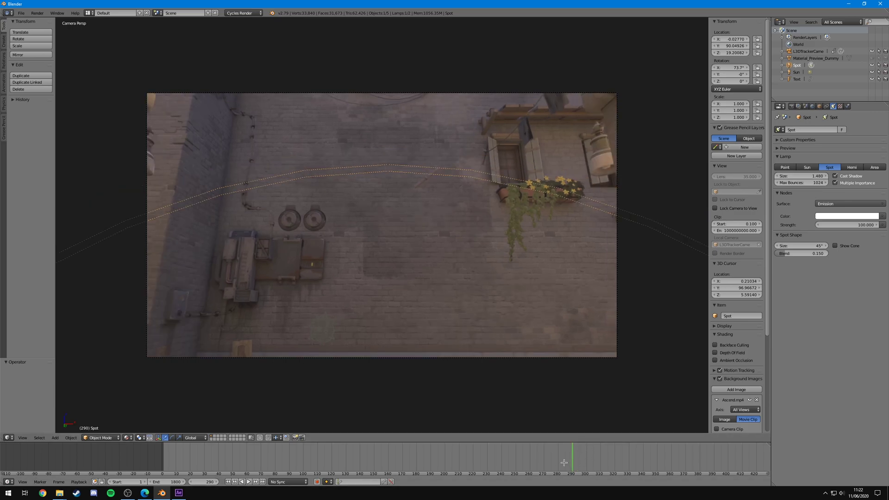
click(563, 462)
click(569, 460)
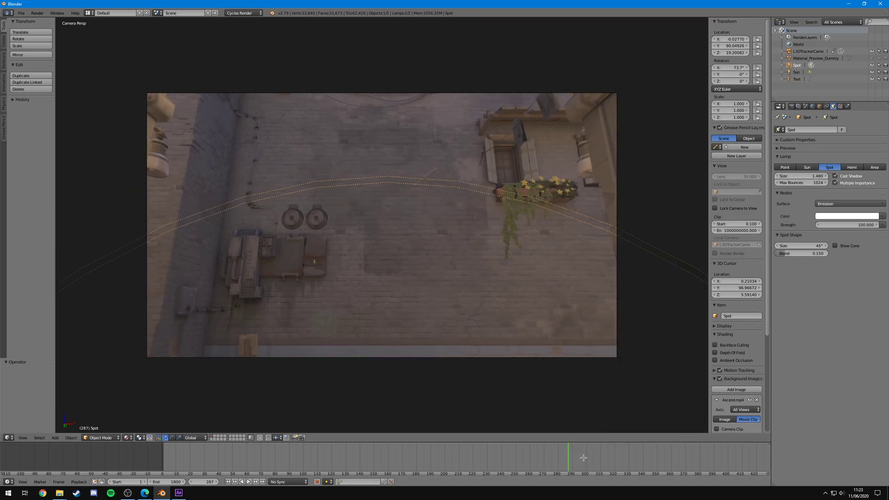
Advance frame by frame to frame 295 and set the animation's end frame to 295.
key(Right)
key(Right)
key(Right)
key(Right)
key(Right)
key(Right)
key(Right)
key(Right)
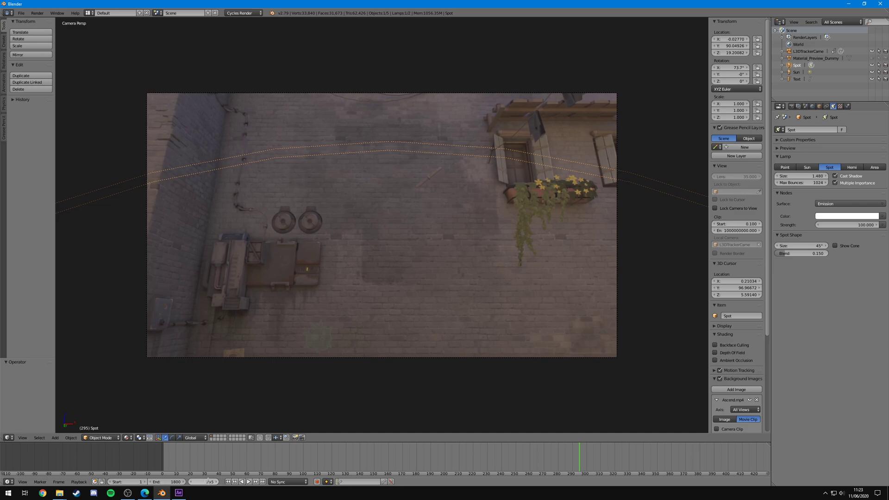
click(174, 482)
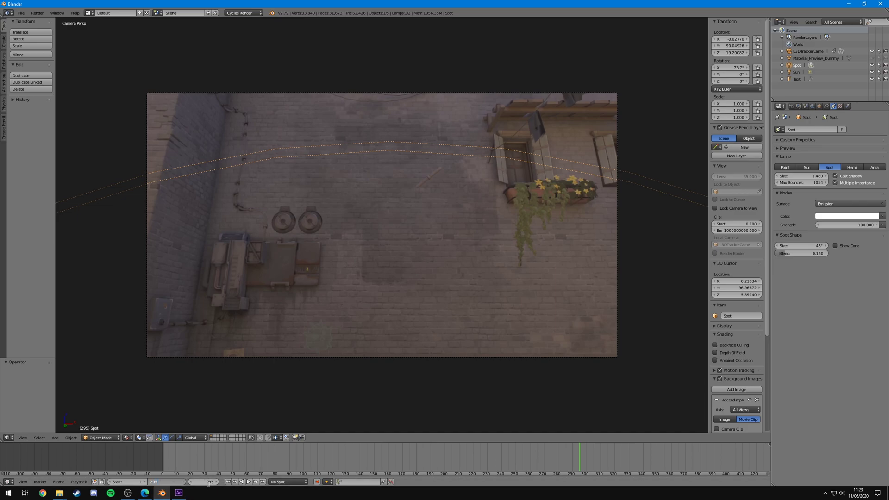
text(295)
key(Return)
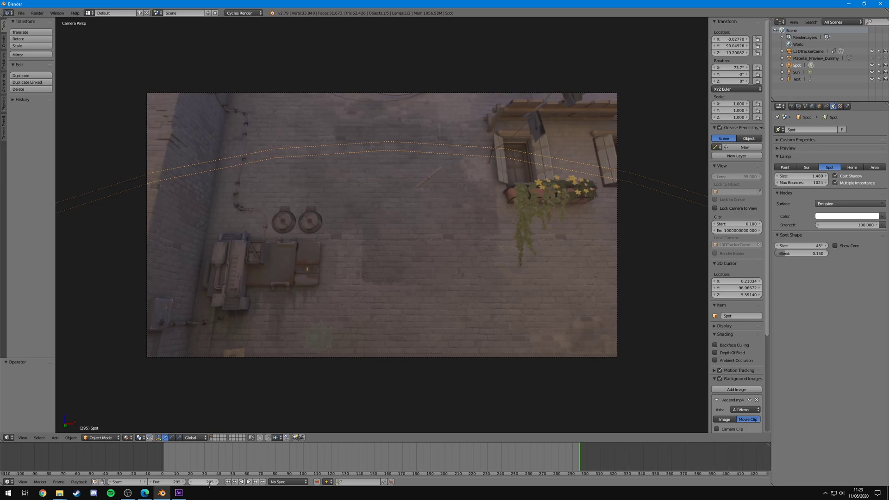
Set the current frame to 1.
click(216, 482)
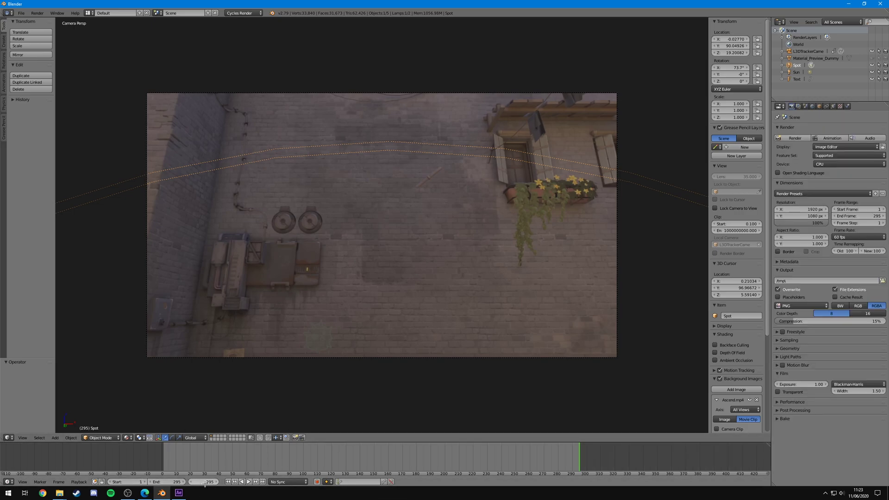
text(1)
key(Return)
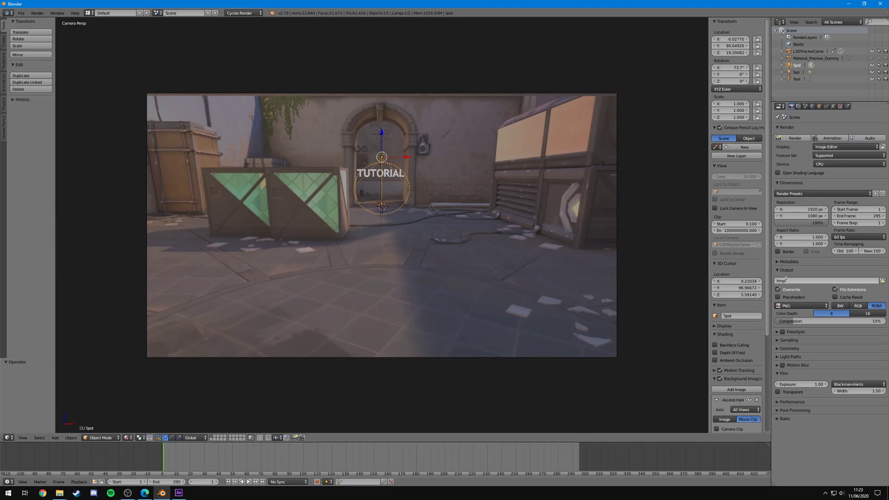
Set the render output folder to the TEXT folder inside Desktop\Edits\Blender Tutorial.
click(883, 280)
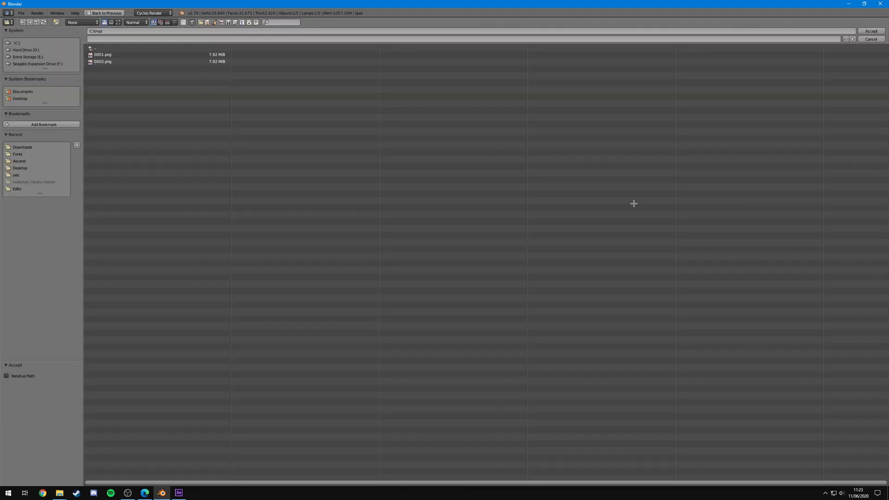
click(92, 47)
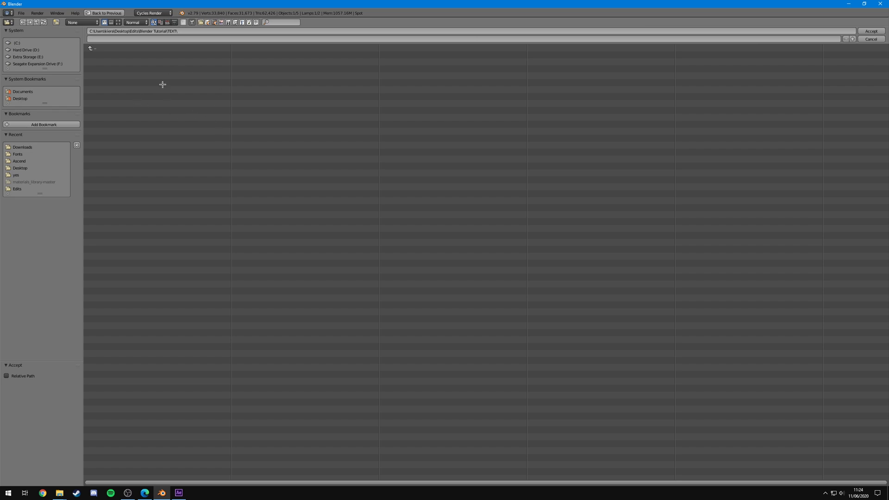
click(870, 31)
Keep PNG as the output format with 0% compression and make the film background transparent.
click(796, 307)
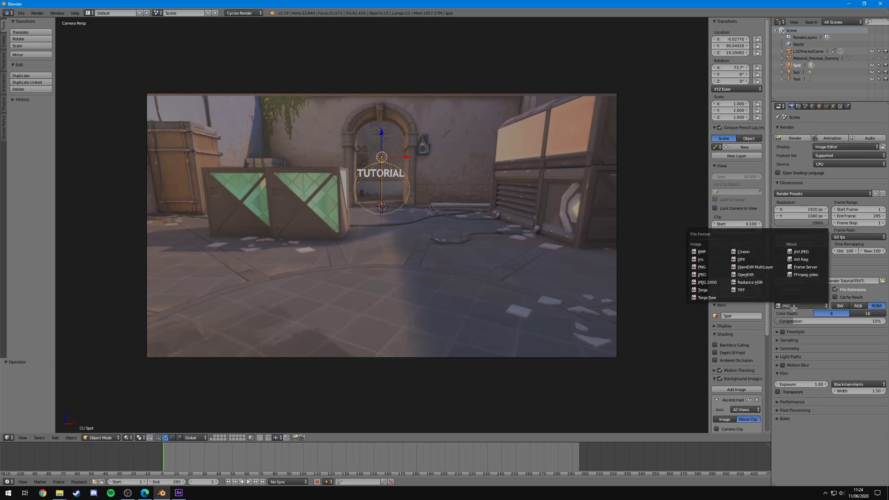
click(795, 308)
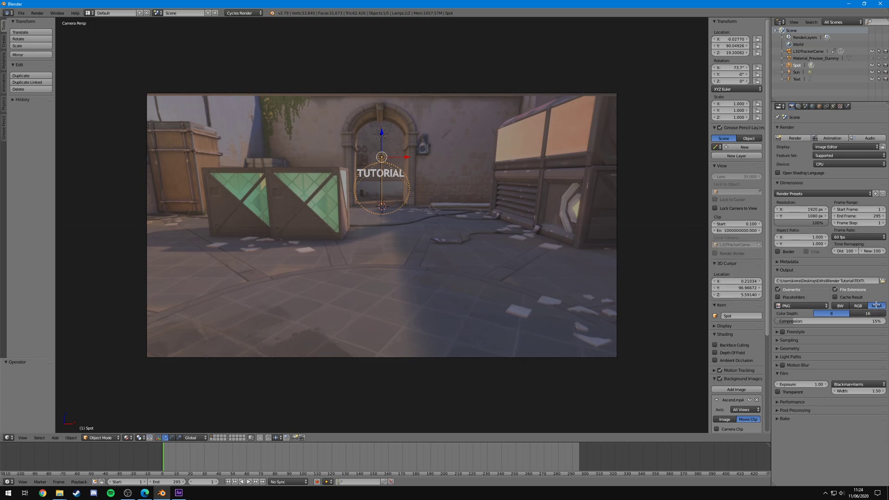
click(865, 320)
text(0)
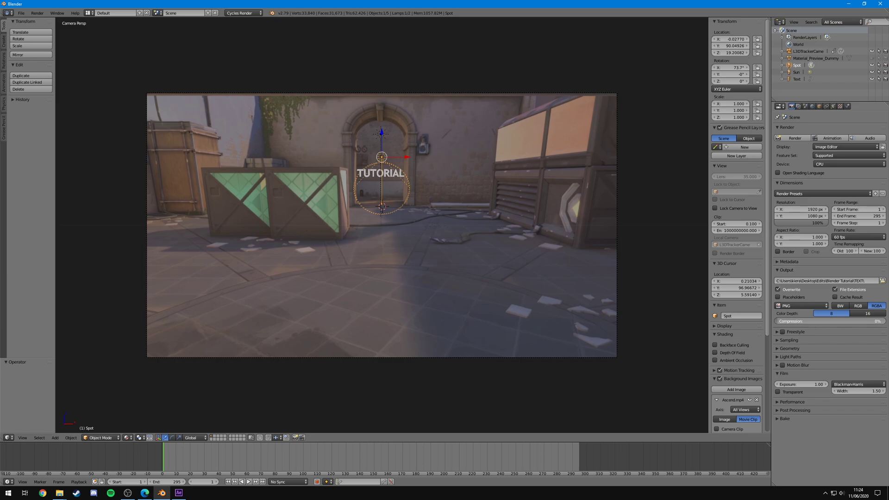
key(Return)
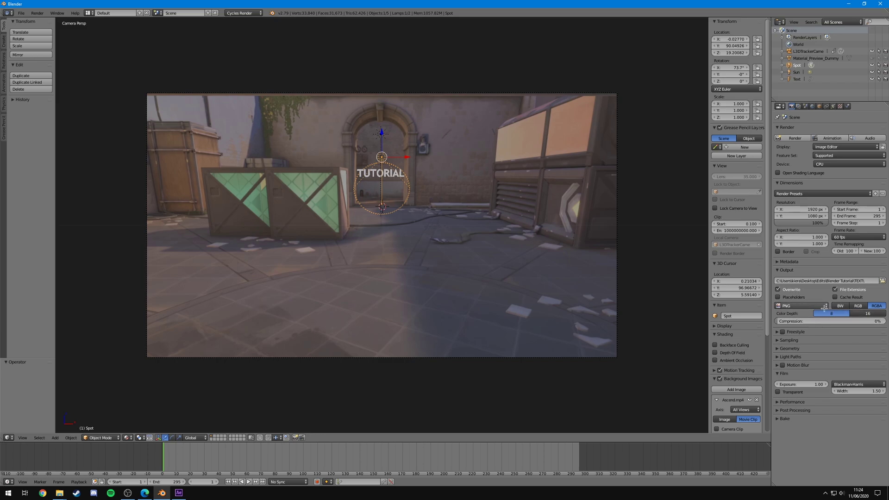
click(777, 392)
Set the render samples to 50 and render the animation.
click(777, 342)
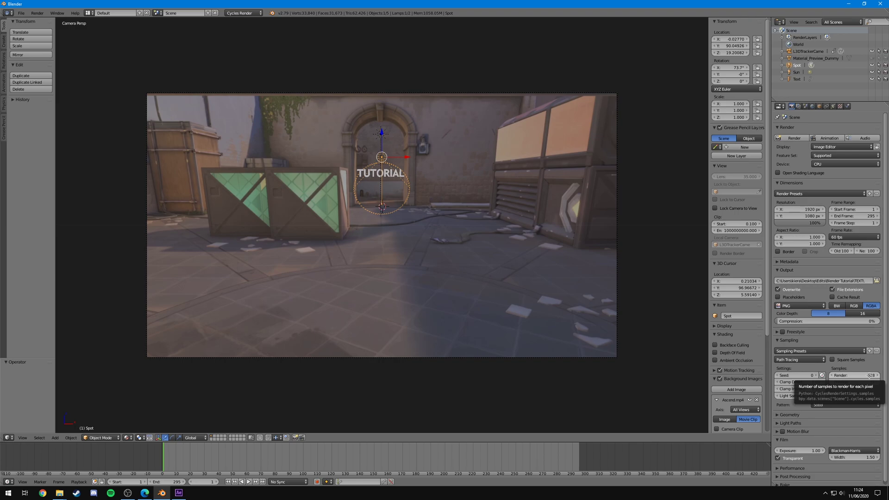
drag(870, 375, 854, 393)
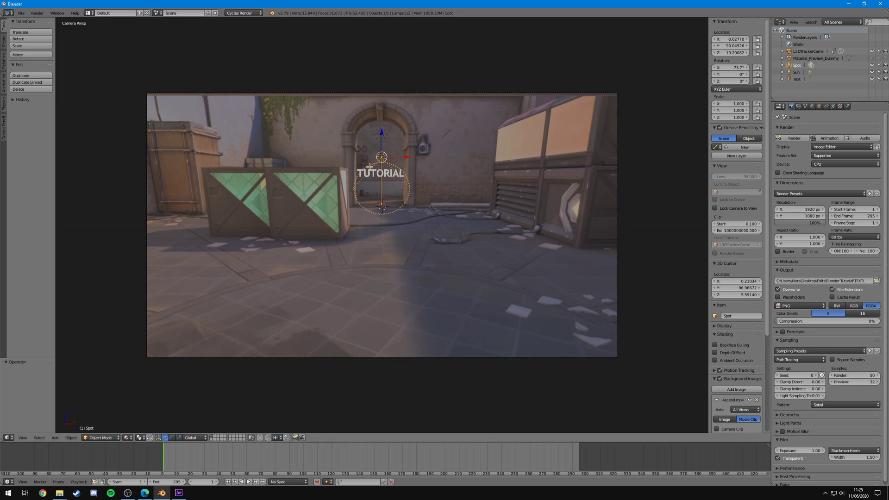
key(F12)
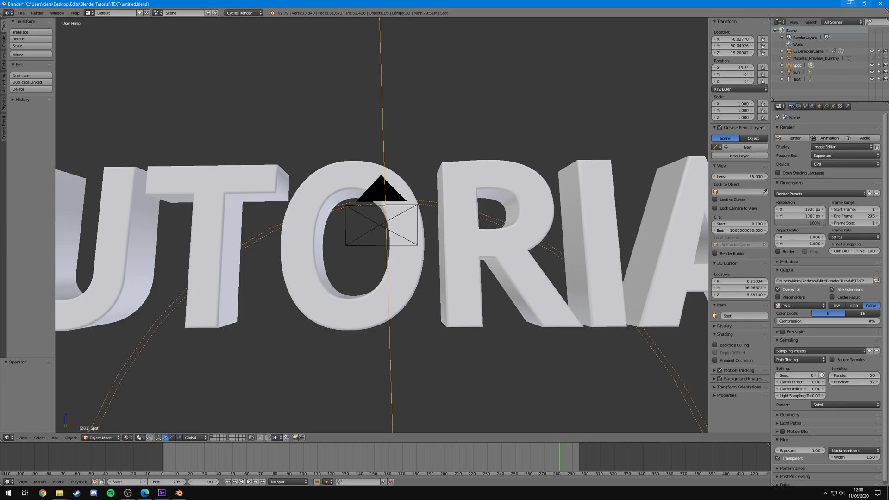
Switch to File Explorer, review the rendered frames in the TEXT folder and delete the blank images 0285.png to 0295.png.
click(849, 2)
click(440, 171)
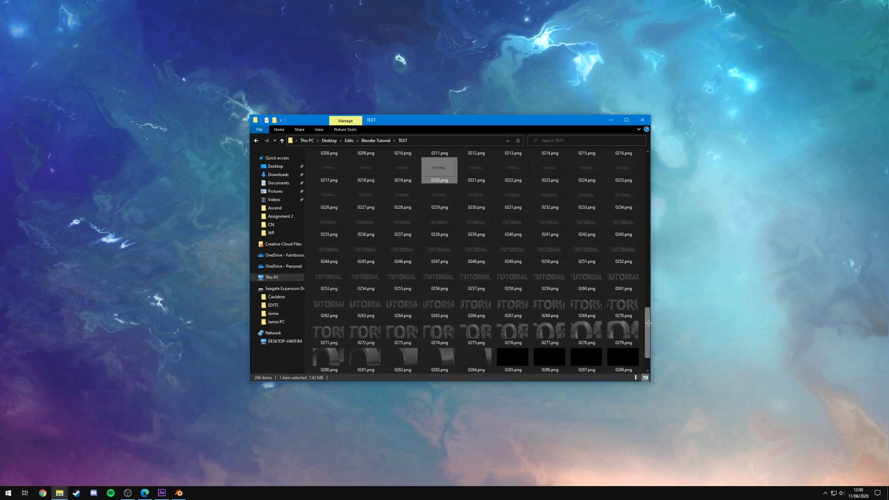
scroll(646, 297, up, 3)
scroll(646, 297, up, 10)
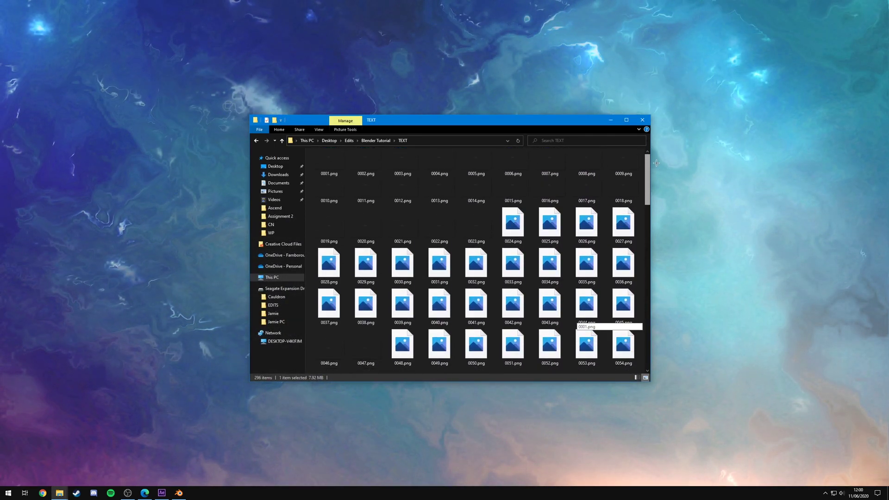
click(339, 170)
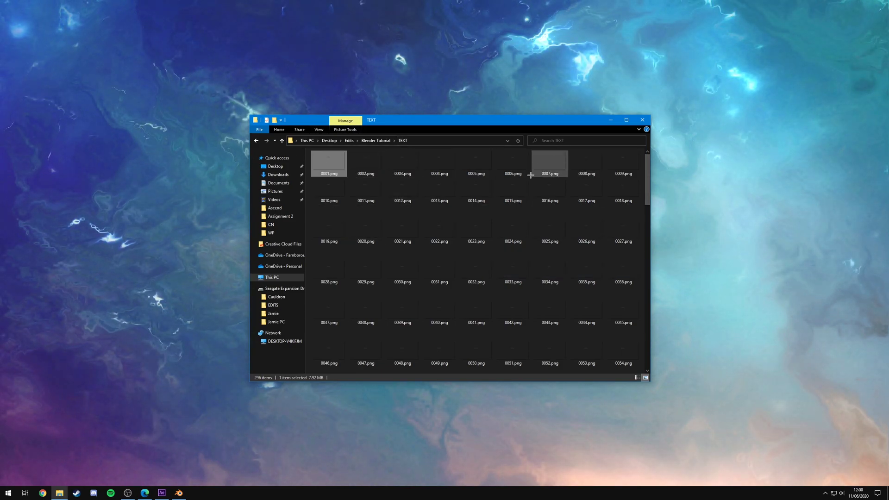
drag(648, 185, 653, 329)
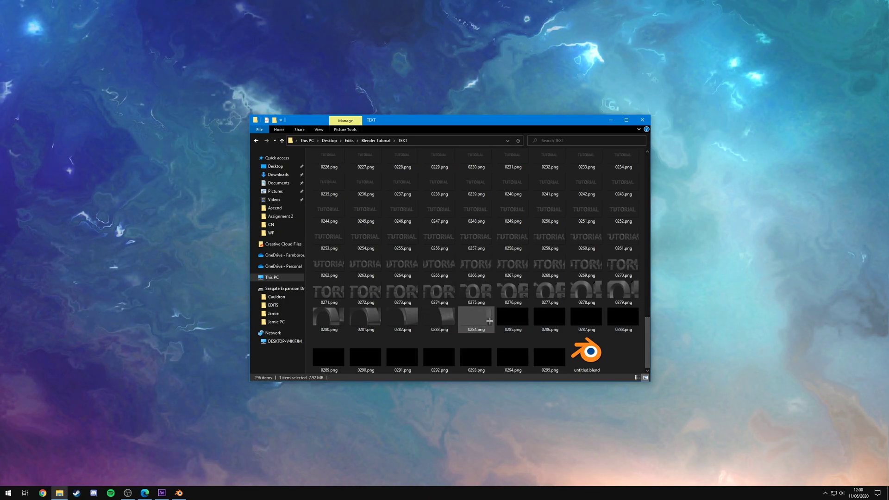
click(549, 356)
shift+click(518, 327)
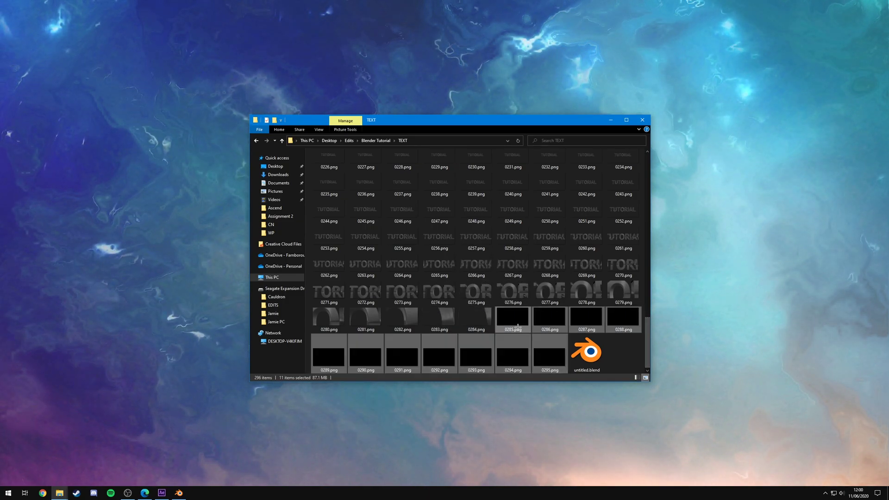
key(Delete)
drag(647, 344, 647, 168)
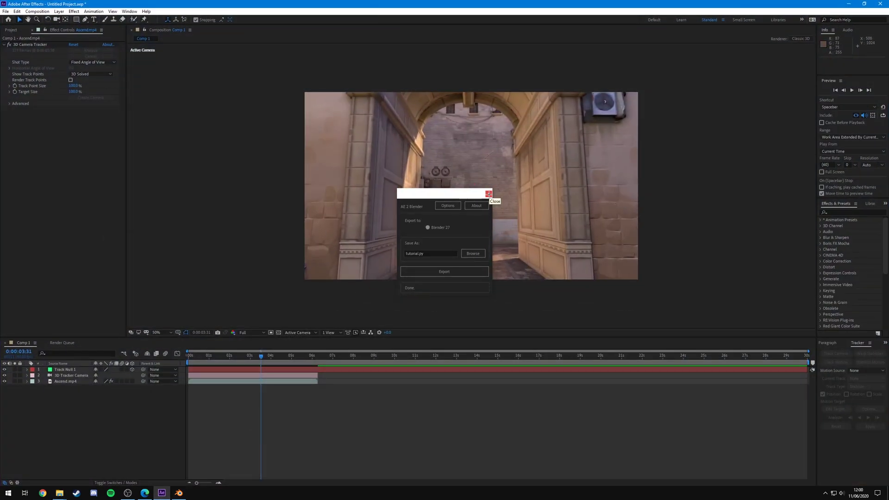
In After Effects, close the AE 2 Blender export dialog and import the TEXT folder's frames as a PNG sequence starting from 0001.png.
click(488, 193)
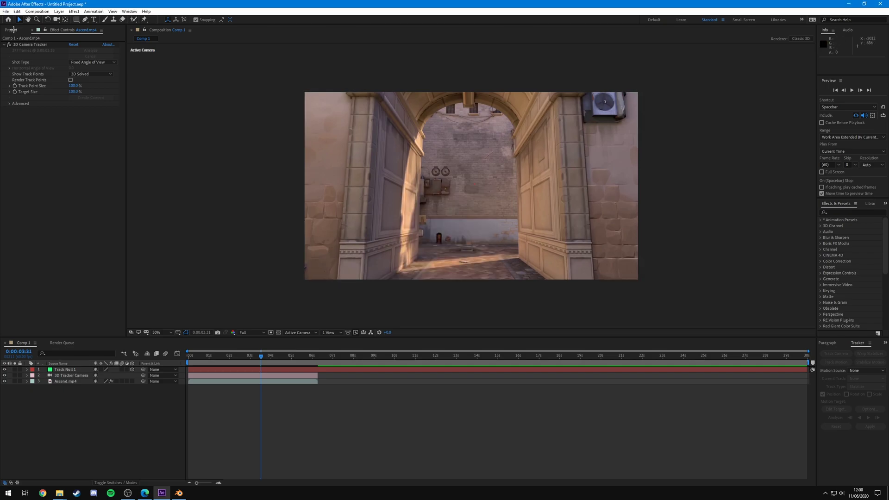
click(11, 30)
right_click(47, 134)
mouse_move(77, 169)
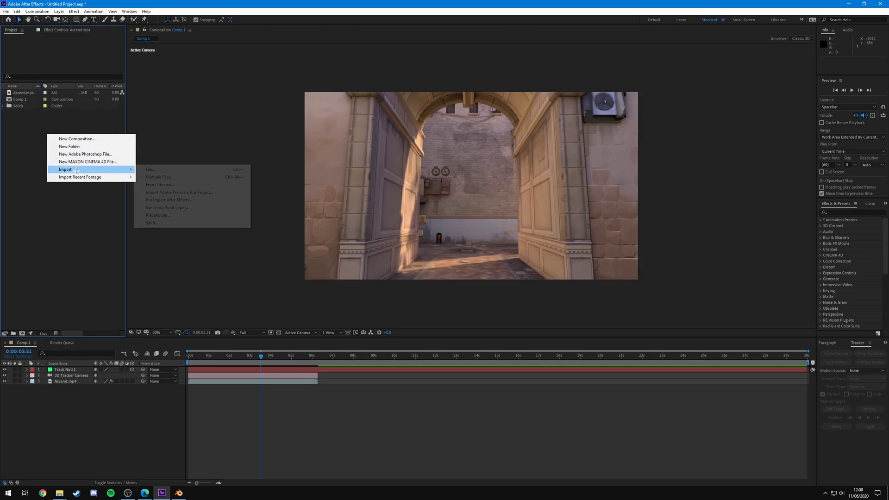
click(152, 169)
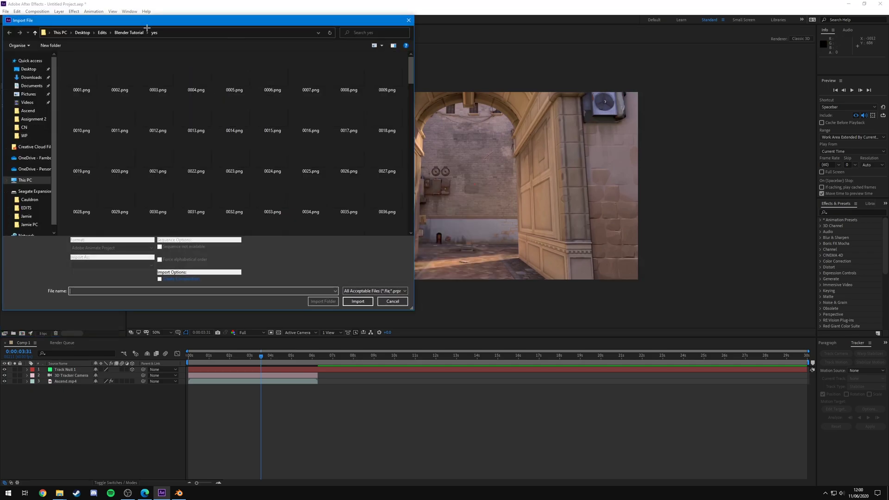
click(134, 32)
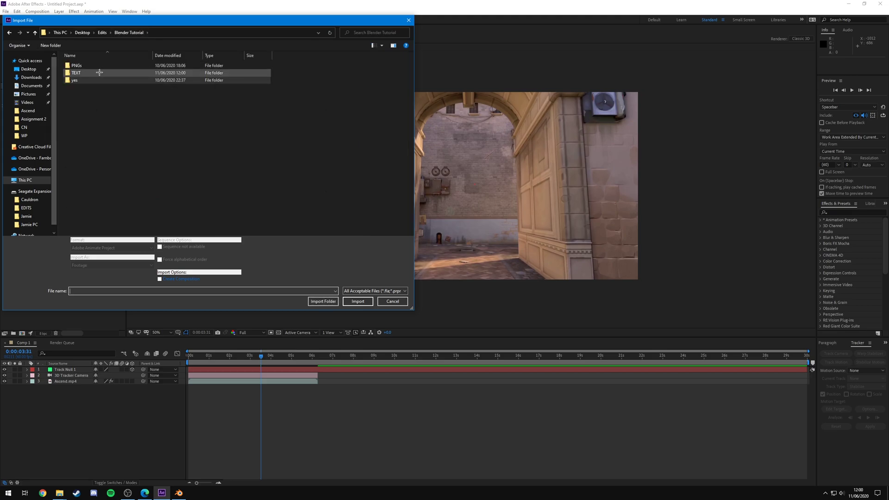
double_click(83, 73)
click(83, 76)
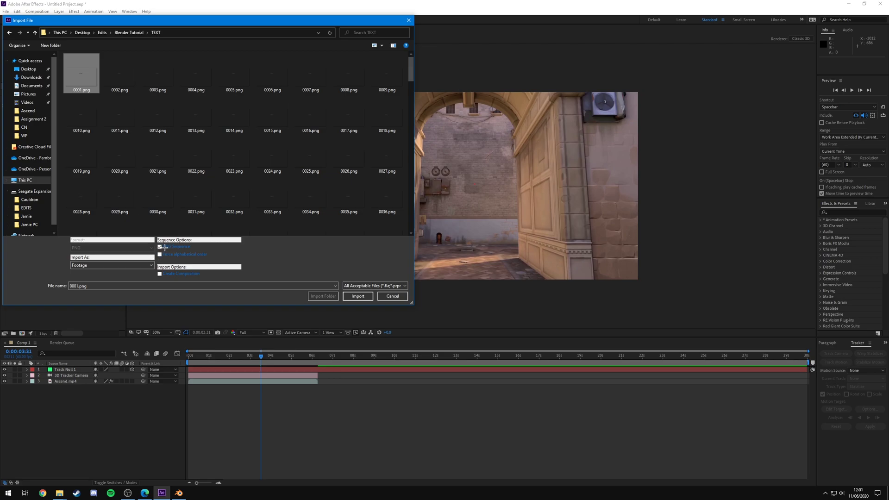
click(363, 296)
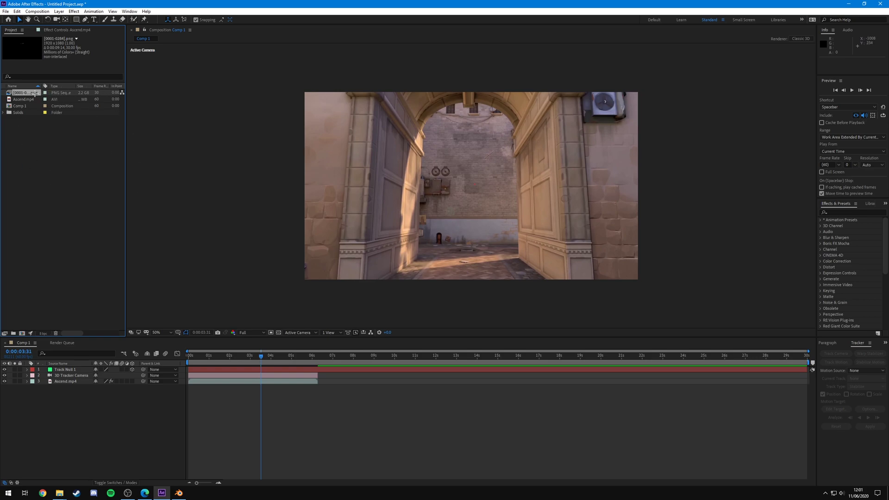
Interpret the imported PNG sequence at 60 frames per second.
right_click(34, 94)
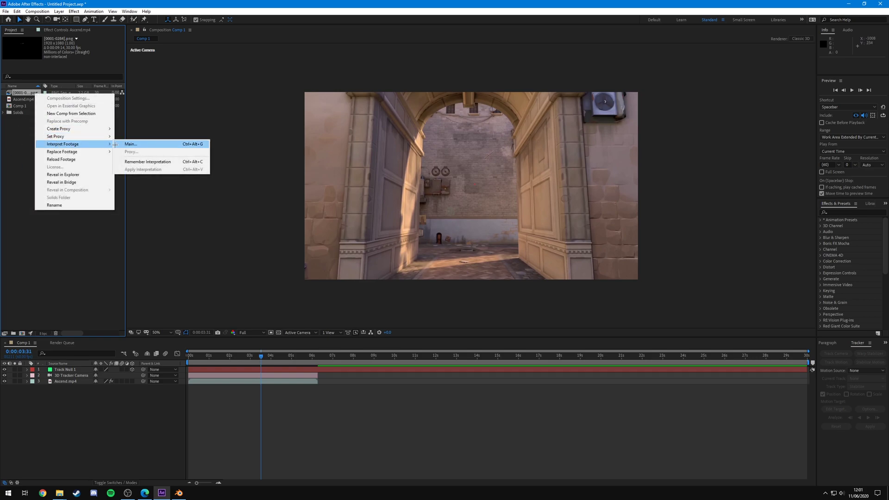
click(124, 144)
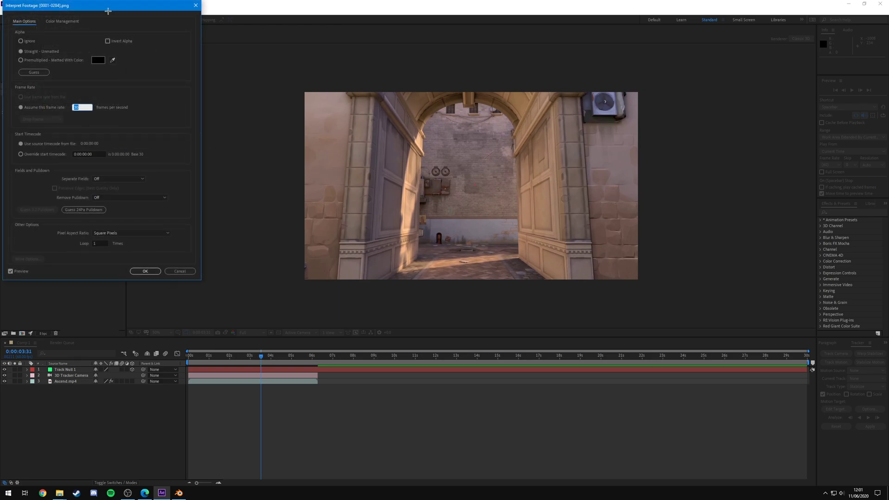
drag(108, 9, 298, 49)
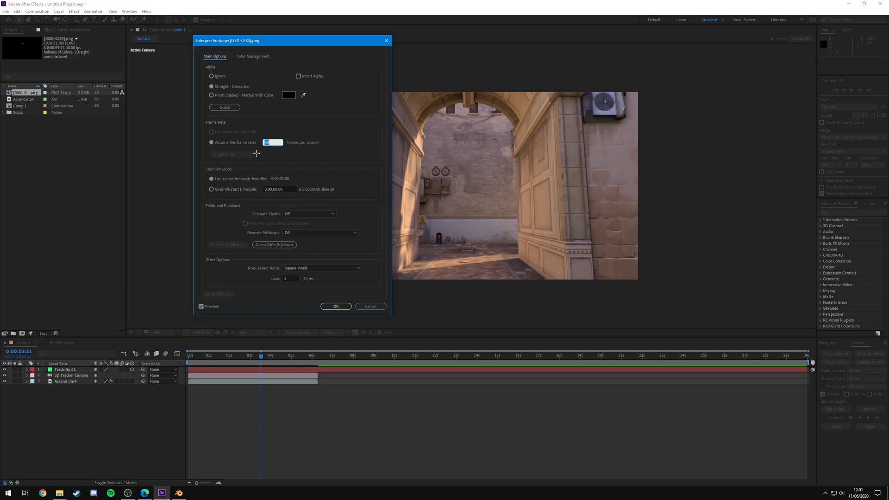
click(335, 306)
Add the PNG sequence to Comp 1 above the Track Null 1 layer and preview it from the start.
drag(63, 357, 62, 370)
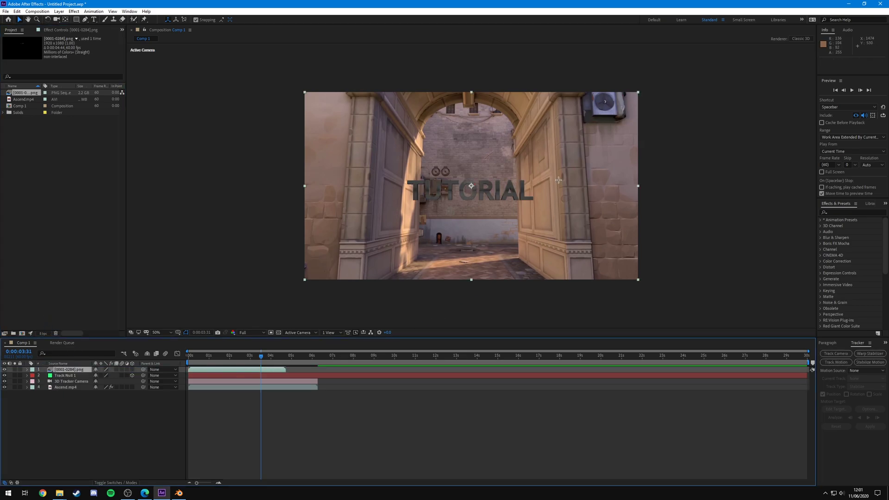
drag(261, 356, 188, 355)
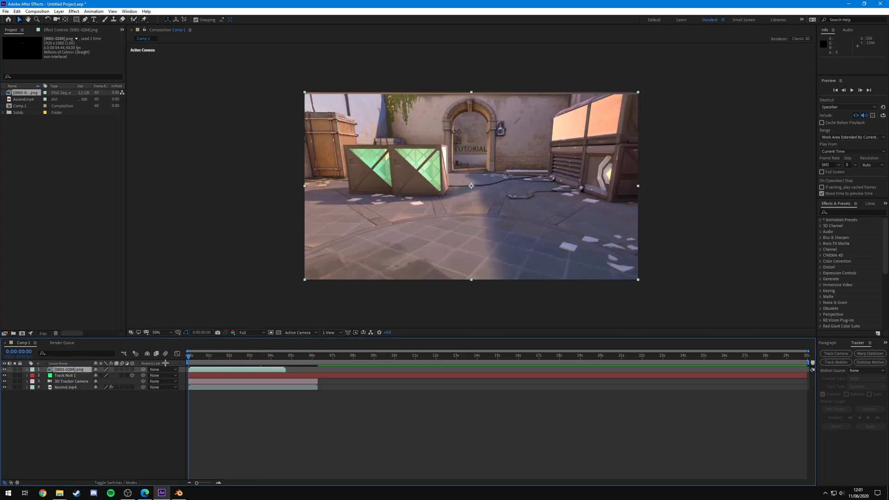
key(space)
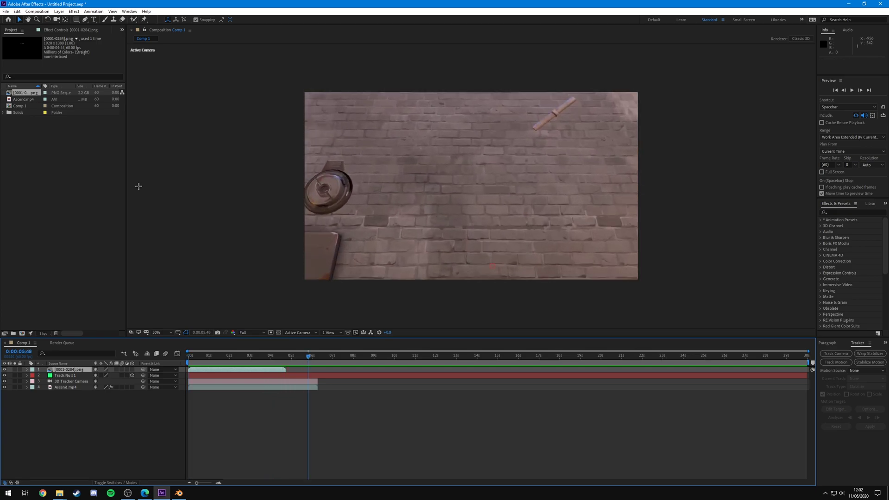
Inspect the TUTORIAL text close up at 0:00:04:09 and compare it with the text model in Blender.
mouse_move(262, 357)
mouse_down()
mouse_move(228, 360)
mouse_move(277, 365)
mouse_move(242, 361)
mouse_move(274, 356)
mouse_up()
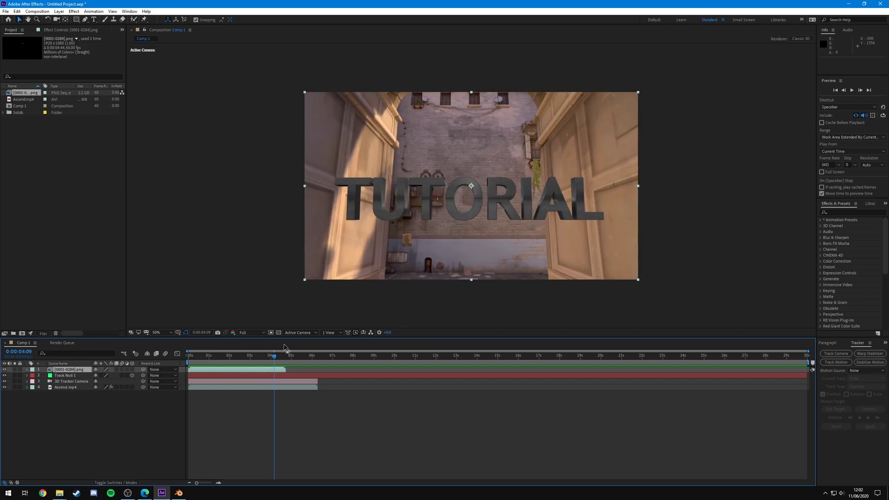
key(period)
key(period)
key(period)
key(period)
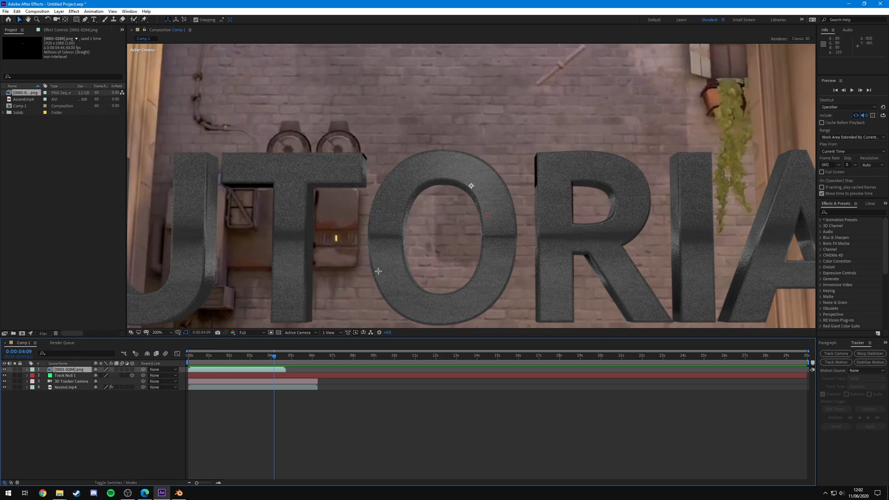
click(179, 493)
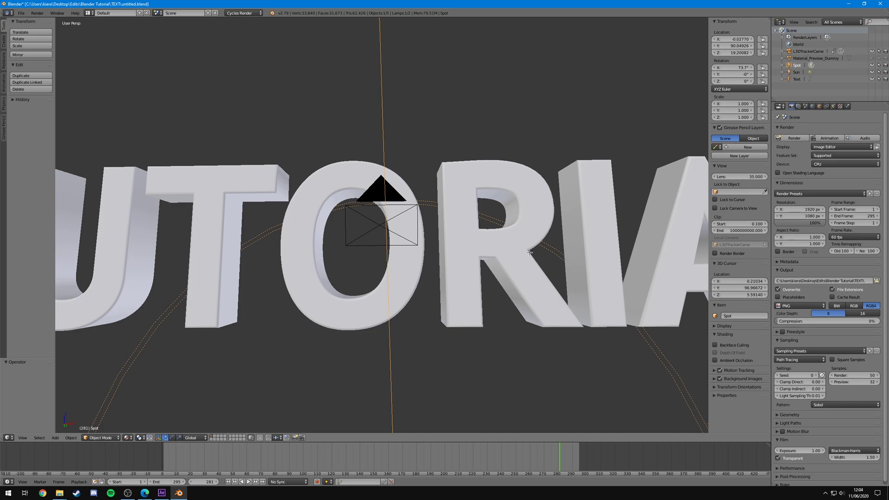
key(alt+Tab)
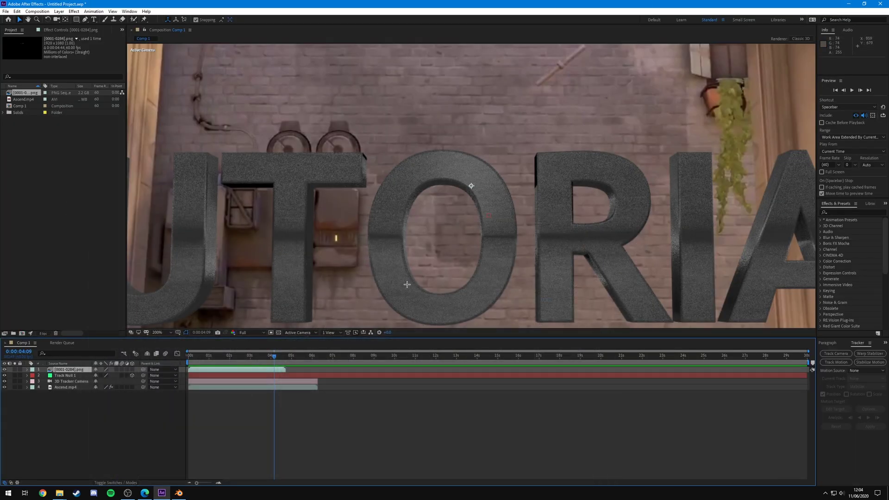
View the full composition frame again and check how the text sits over the footage at 0:00:04:31.
key(comma)
key(comma)
key(comma)
key(comma)
key(comma)
key(period)
key(period)
key(period)
key(comma)
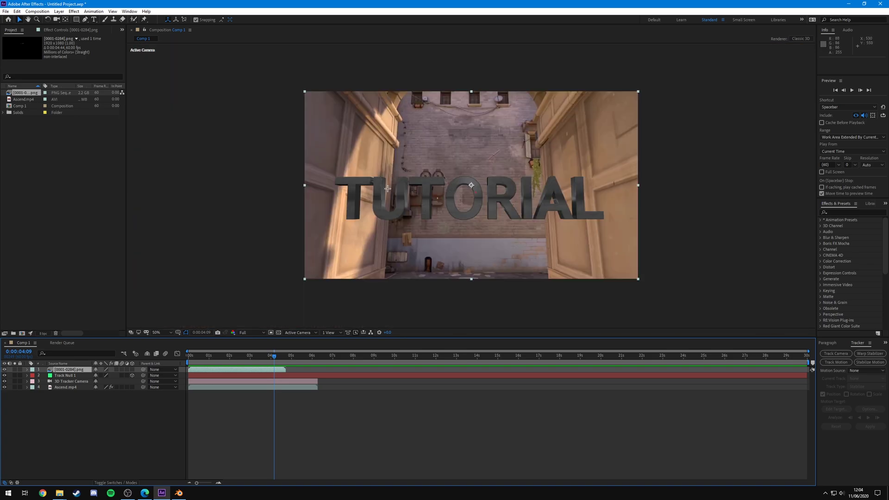
mouse_move(274, 356)
mouse_down()
mouse_move(258, 356)
mouse_move(281, 357)
mouse_up()
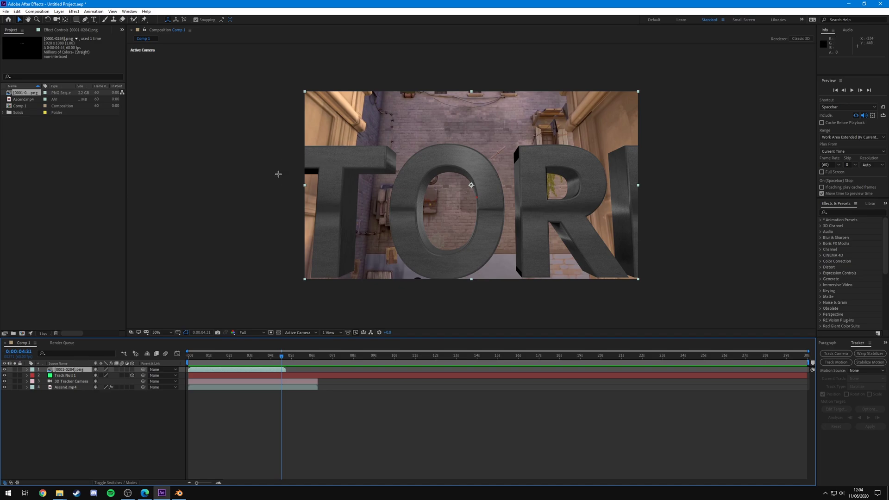
Switch to File Explorer and review the wood-textured renders in the yes folder from 0248.png to 0261.png.
key(alt+Tab)
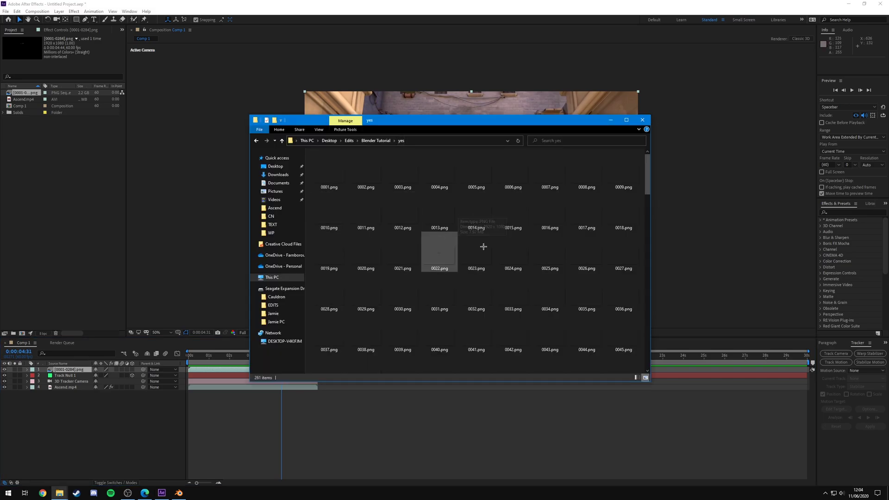
drag(647, 184, 648, 352)
double_click(476, 314)
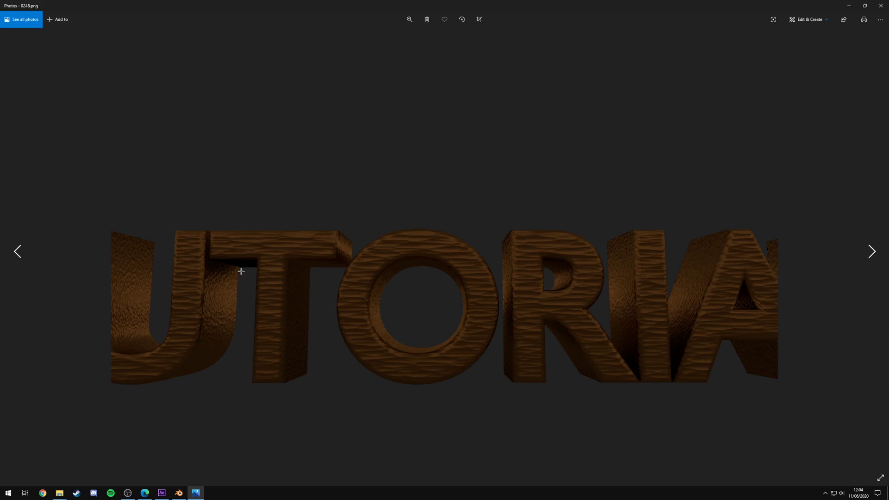
click(871, 251)
click(871, 251)
click(871, 251)
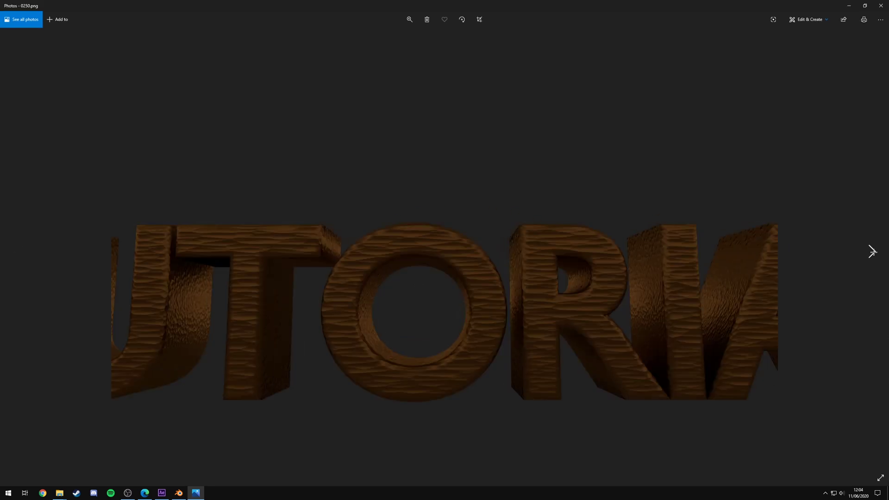
click(871, 251)
click(872, 251)
click(873, 251)
click(872, 251)
click(872, 251)
click(872, 252)
click(873, 252)
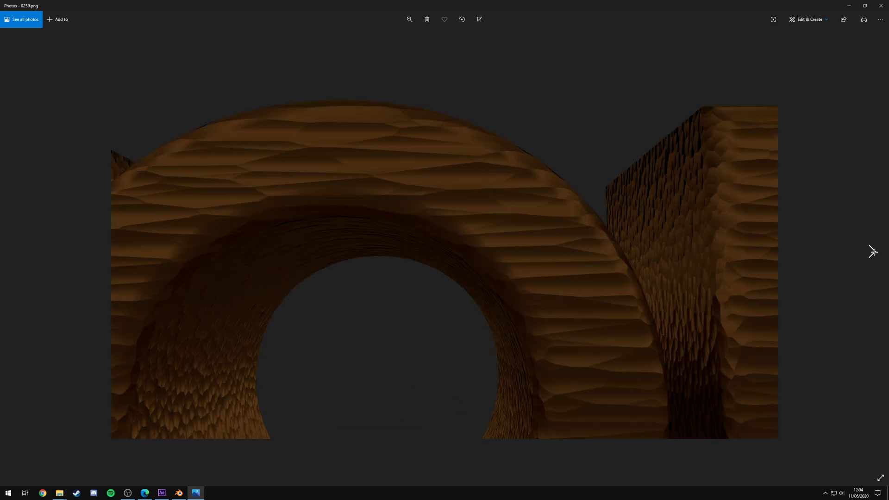
click(873, 252)
click(874, 252)
click(874, 252)
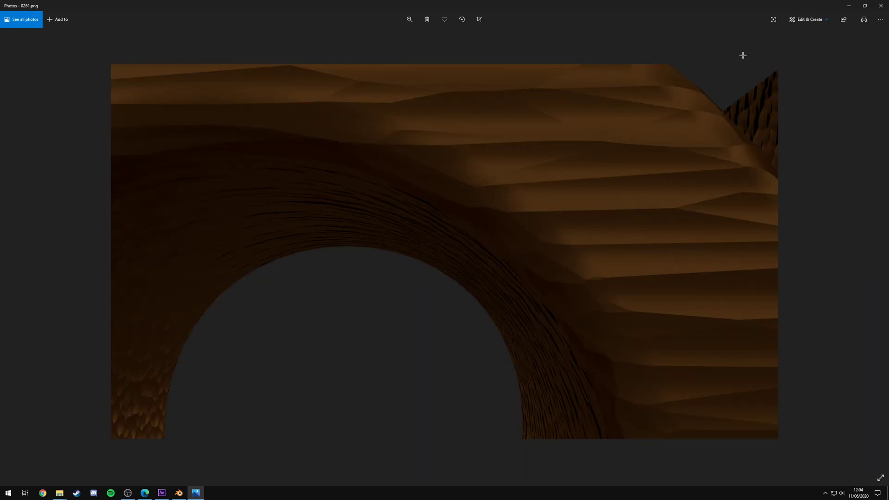
key(alt+F4)
View the earlier render 0148.png and the frame after it, closing the viewer and the folder window when done.
double_click(441, 315)
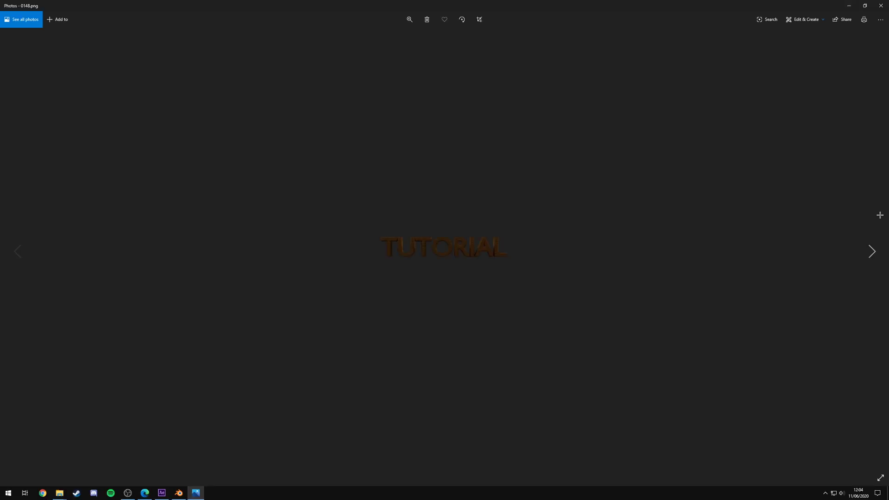
click(872, 251)
click(881, 5)
click(639, 115)
Delete the Track Null 1 and 3D Tracker Camera layers from Comp 1 and return to the first frame.
drag(281, 355, 231, 354)
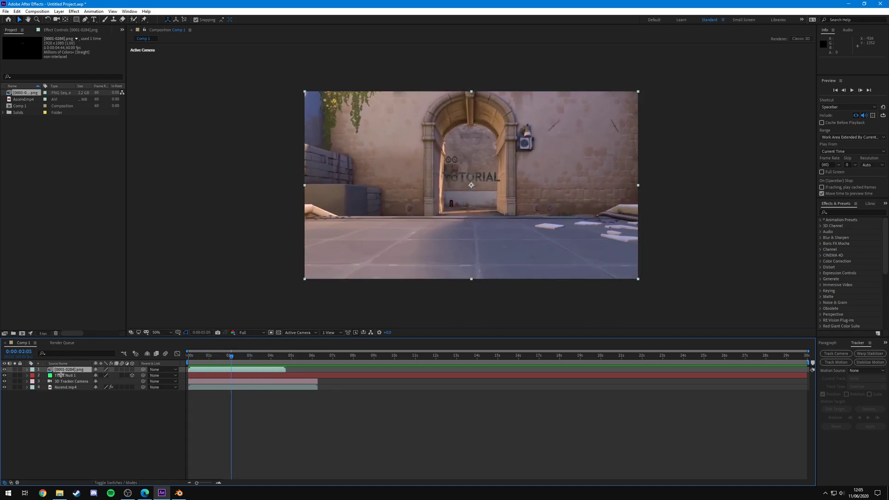
click(69, 376)
key(Delete)
click(72, 377)
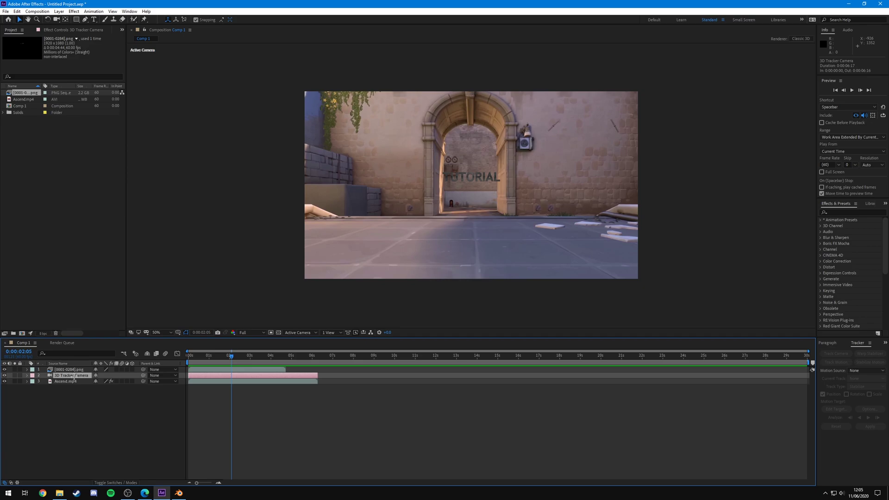
key(Delete)
key(Home)
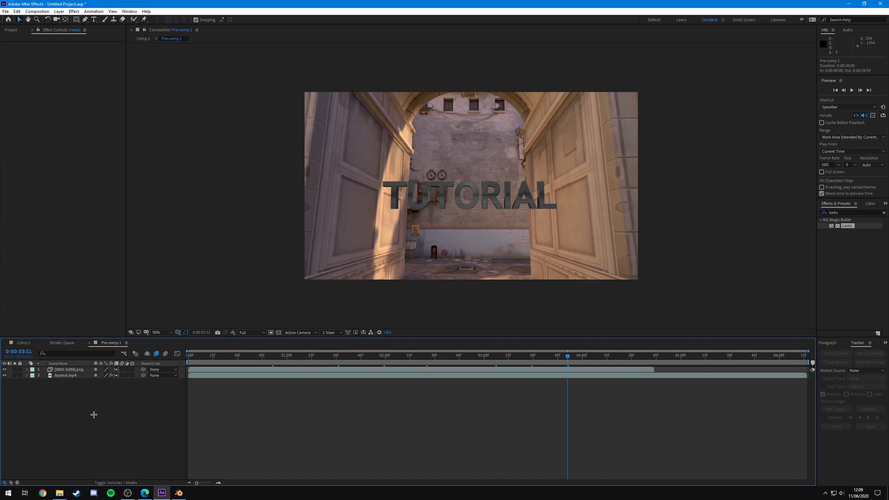
Apply the Brightness & Contrast effect to the [0001-0284].png layer in Pre-comp 1.
click(89, 369)
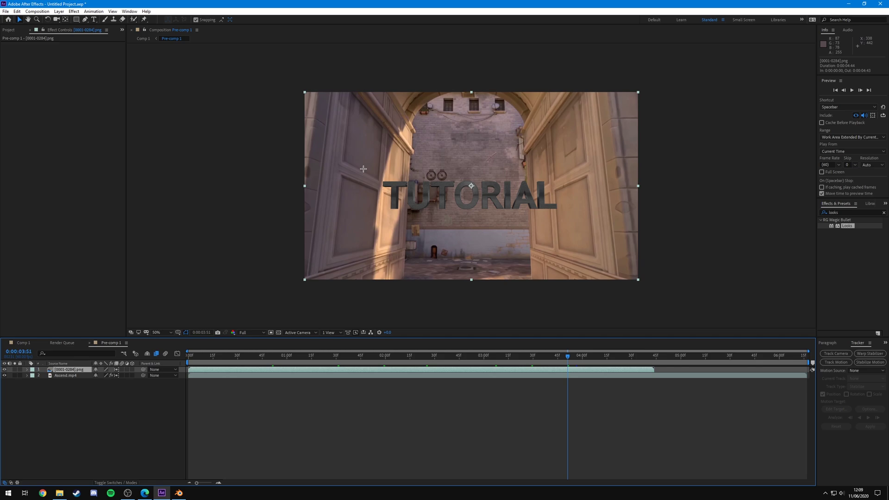
click(850, 213)
text(c)
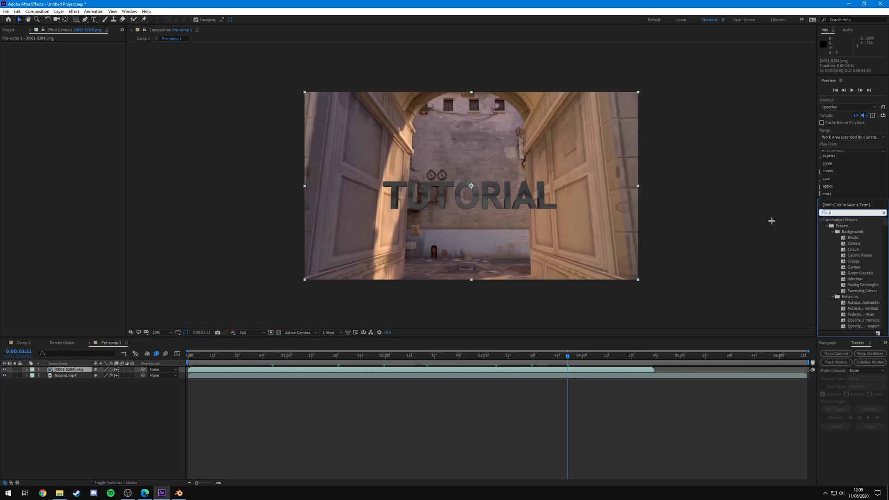
text(urves)
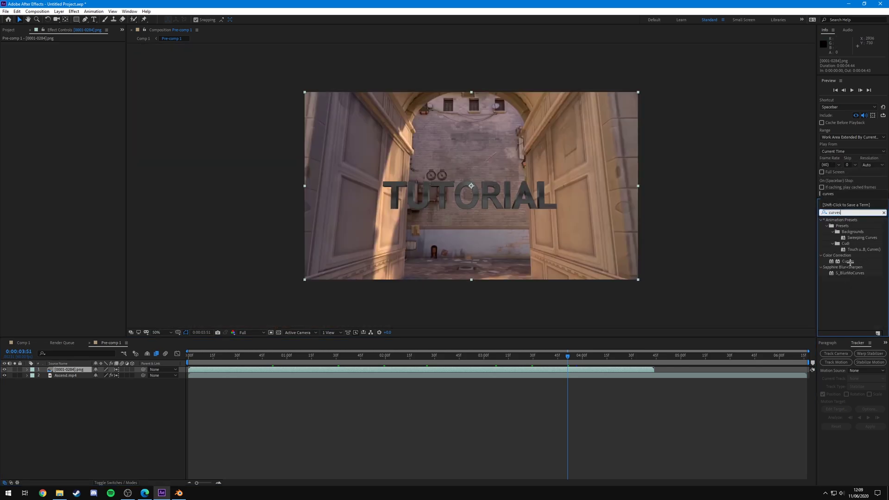
click(852, 213)
text(brigh)
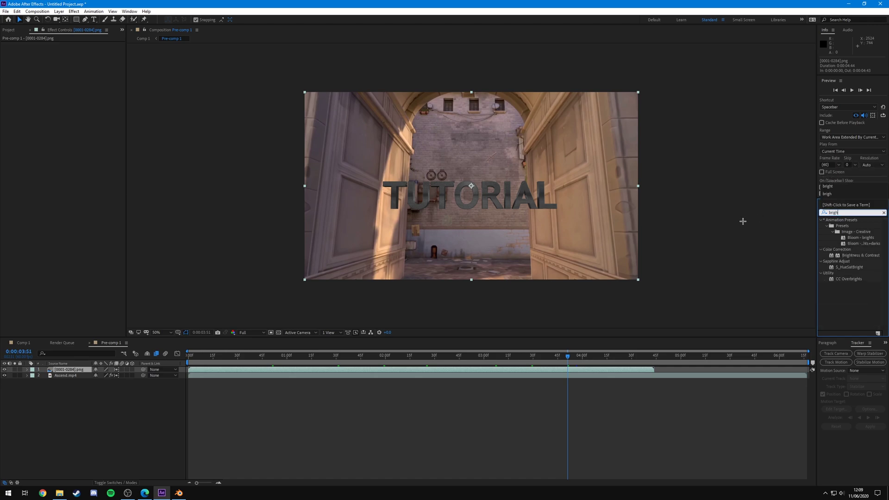
text(t)
click(856, 256)
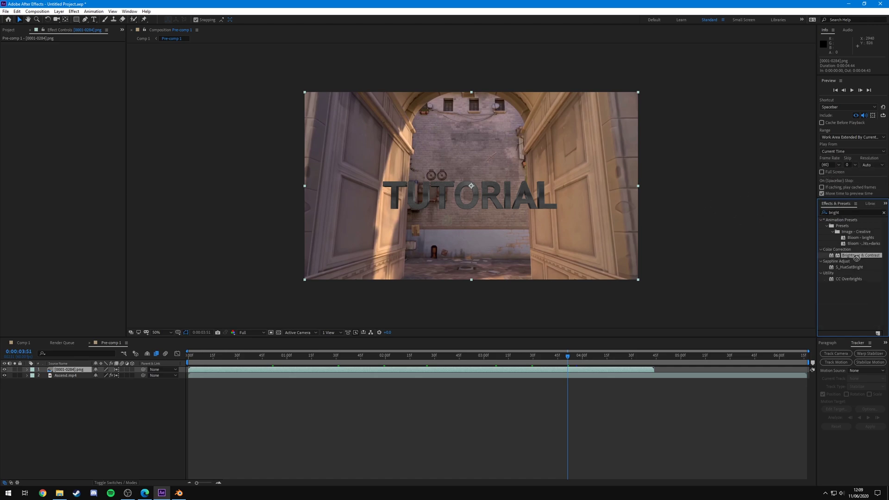
drag(856, 258, 72, 369)
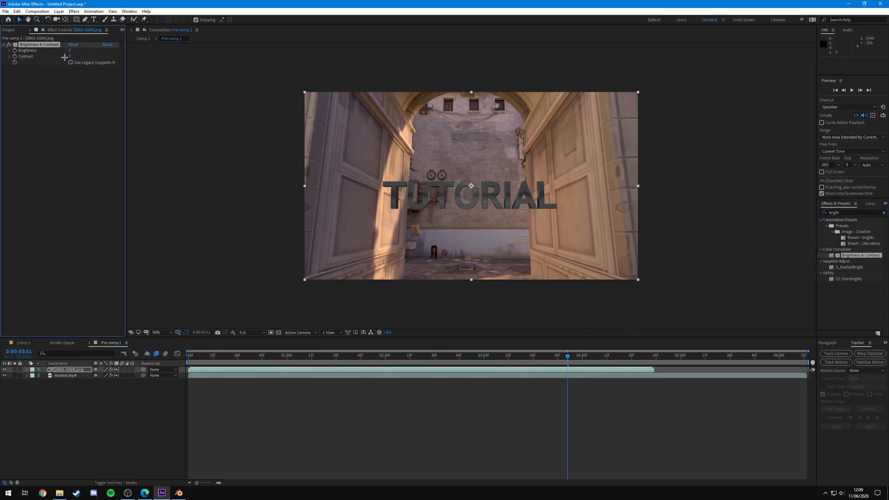
Brighten the TUTORIAL text by setting the effect's Brightness to about 96 and its Contrast to 0.
drag(70, 50, 135, 51)
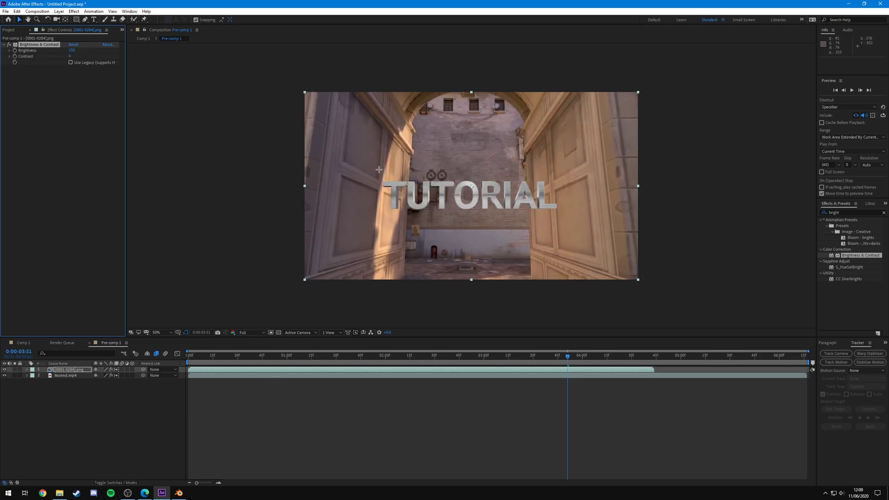
key(period)
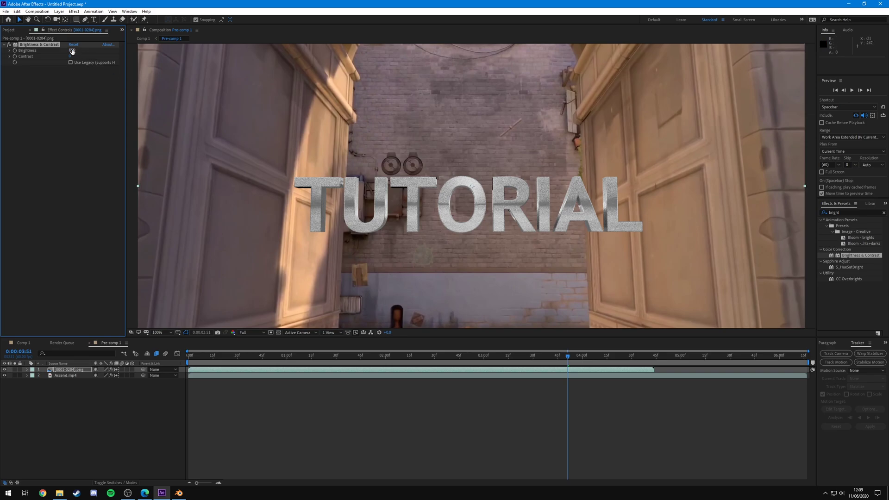
drag(72, 51, 13, 51)
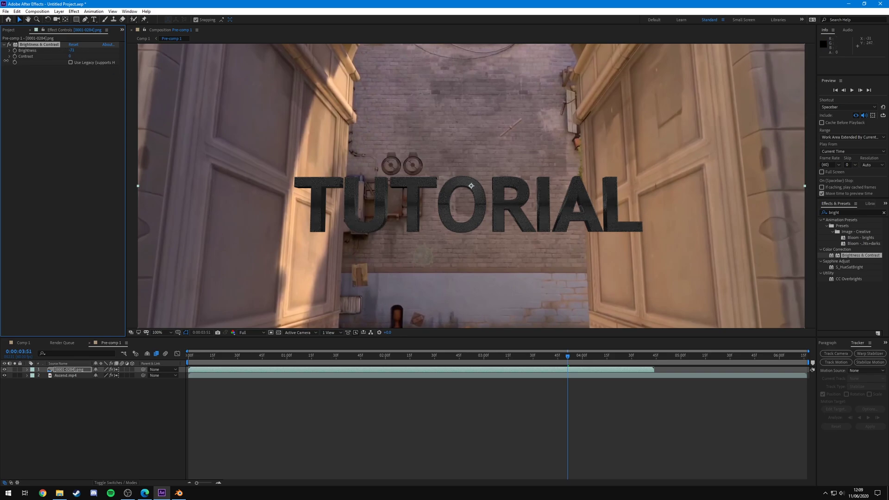
drag(70, 50, 113, 65)
key(comma)
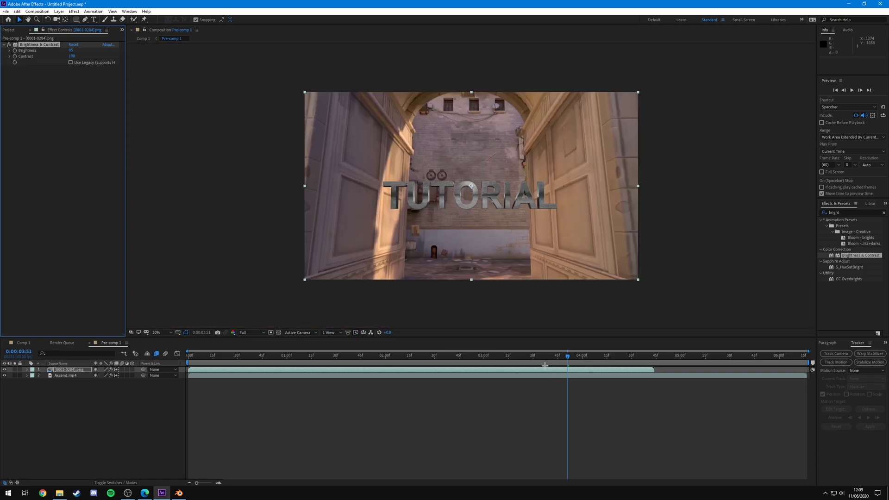
drag(540, 357, 574, 364)
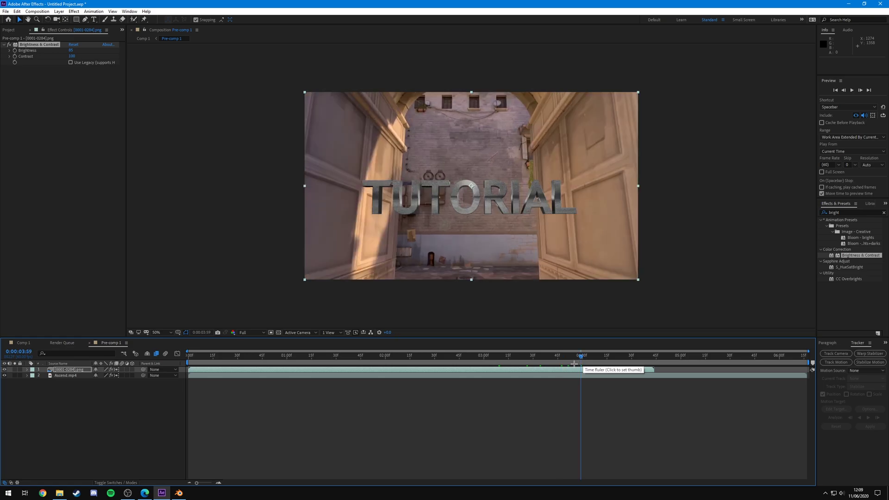
drag(72, 56, 59, 56)
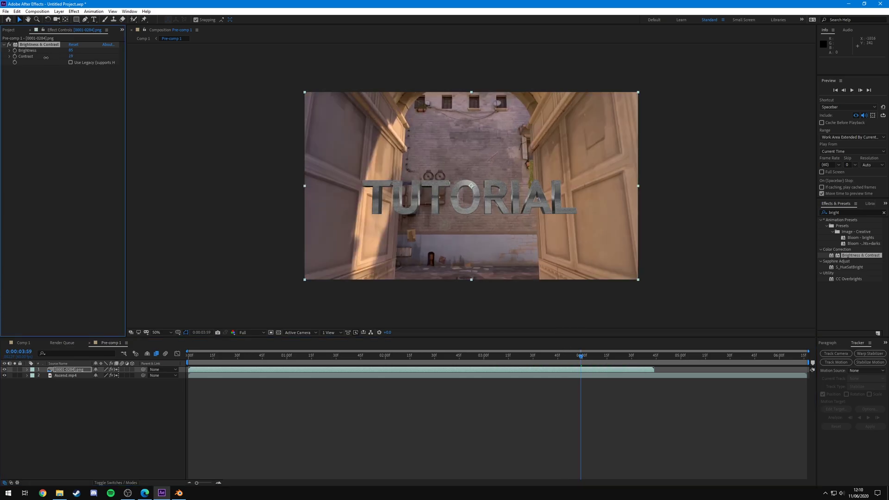
mouse_move(72, 50)
mouse_down()
mouse_move(83, 49)
mouse_move(75, 50)
mouse_up()
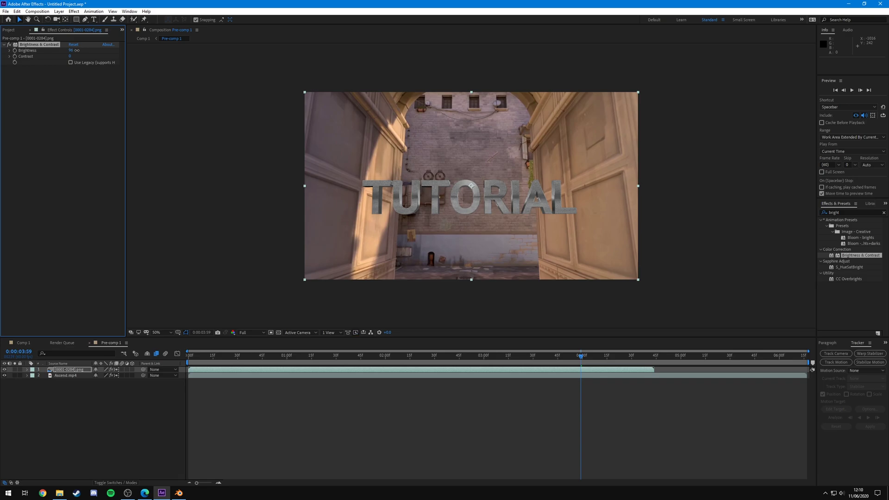